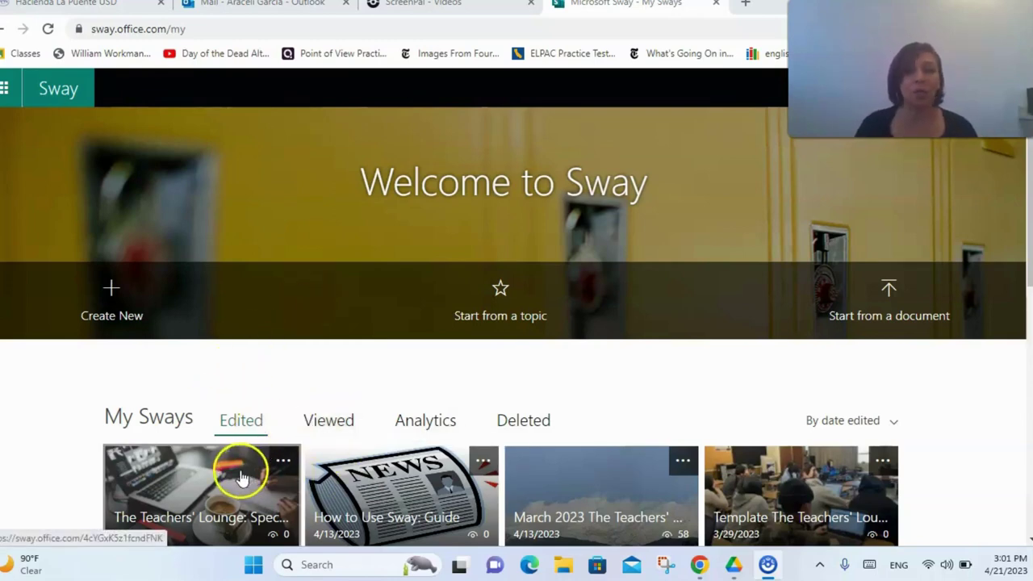
- Open the 'March 2023 The Teachers' Lounge' newsletter from My Sways
left_click(569, 494)
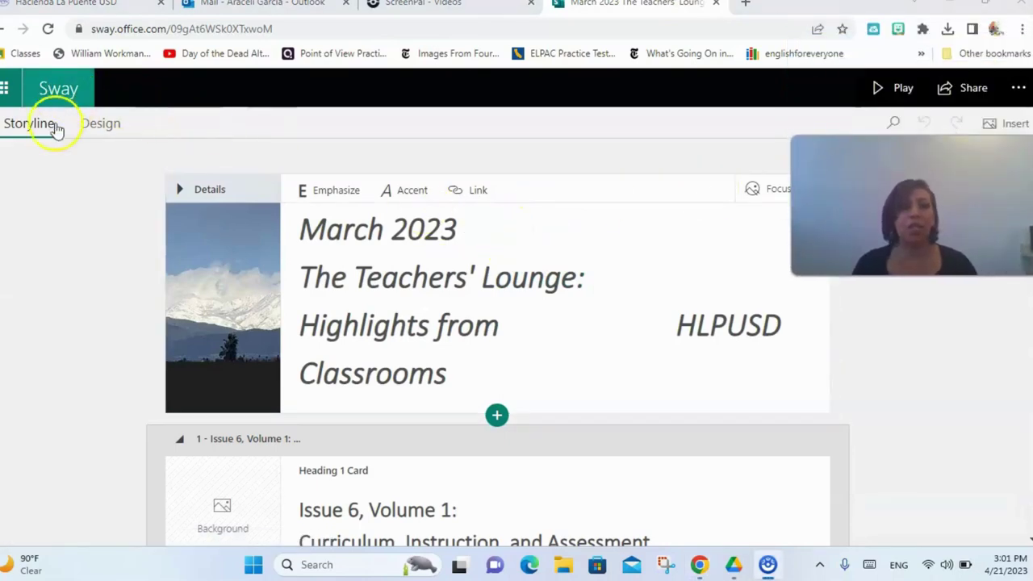
- Play the March 2023 newsletter to preview its 'Highlights from HLPUSD Classrooms' title card
scroll(427, 315, "down", 7)
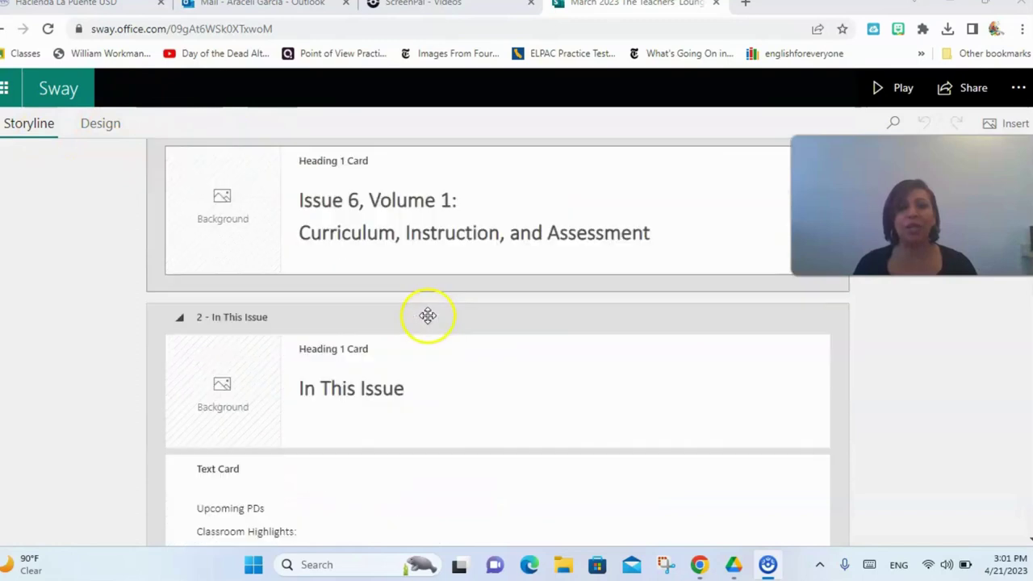
scroll(419, 372, "up", 1)
scroll(410, 410, "up", 6)
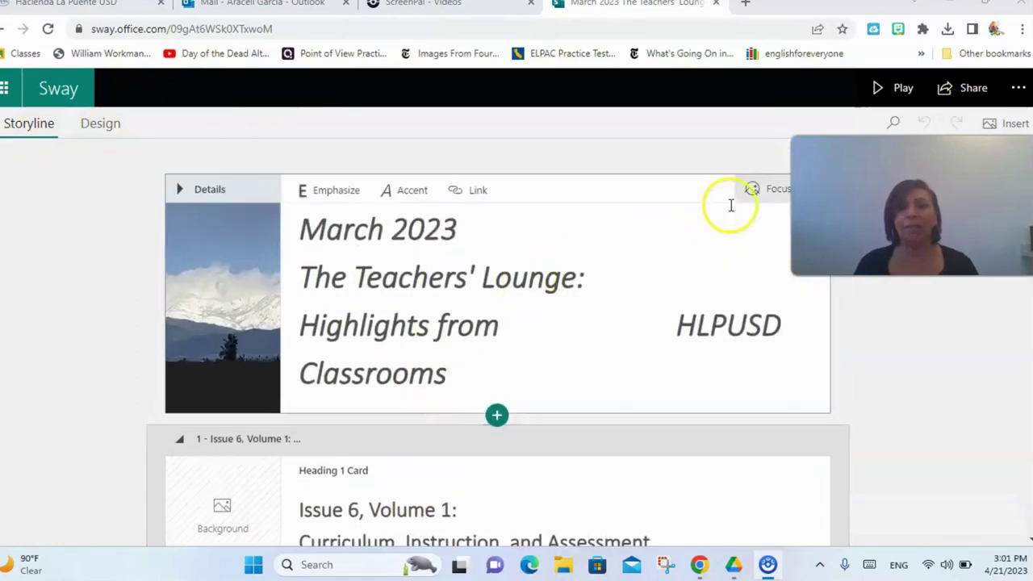
left_click(896, 89)
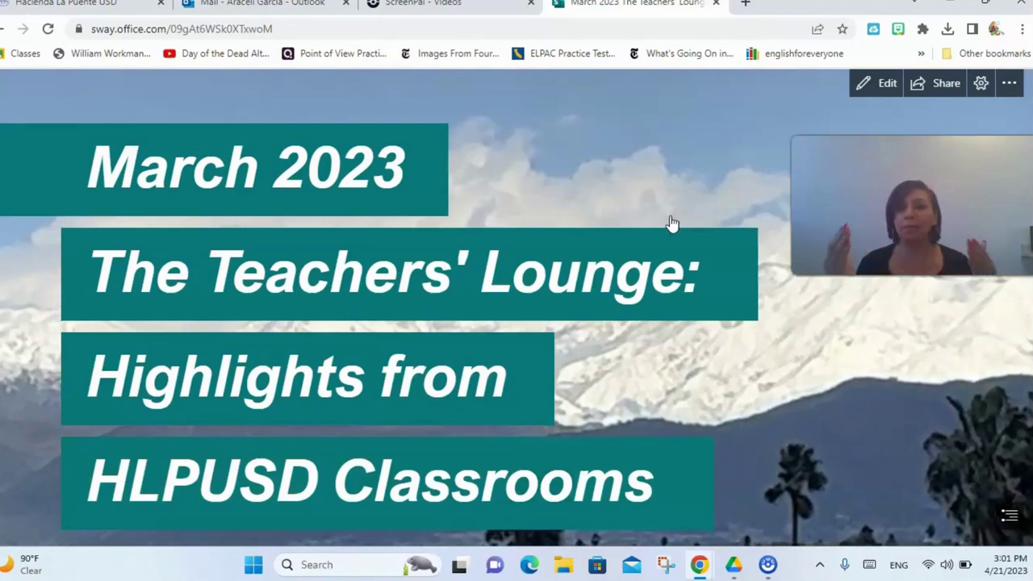
left_click(676, 226)
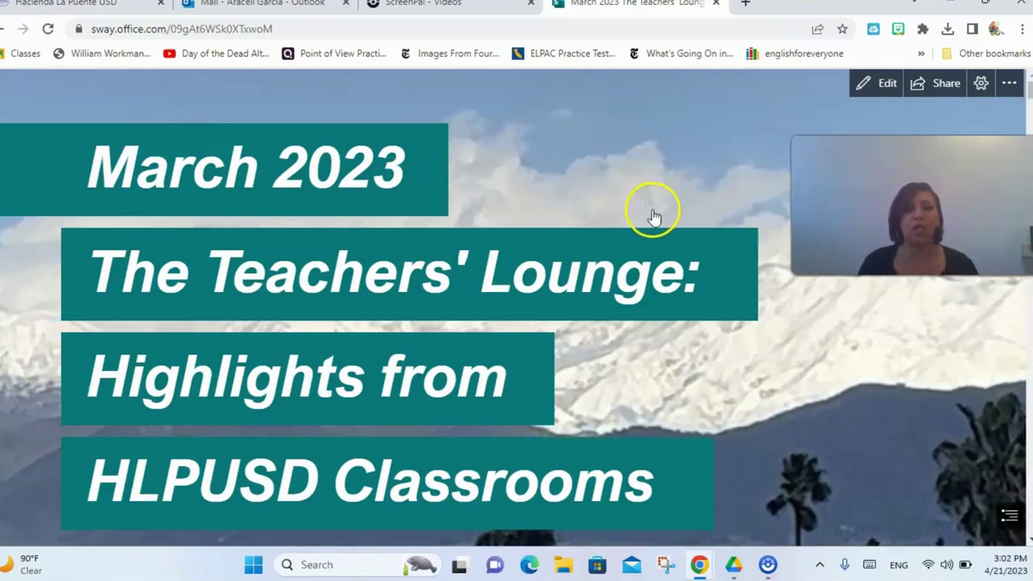
scroll(658, 214, "down", 3)
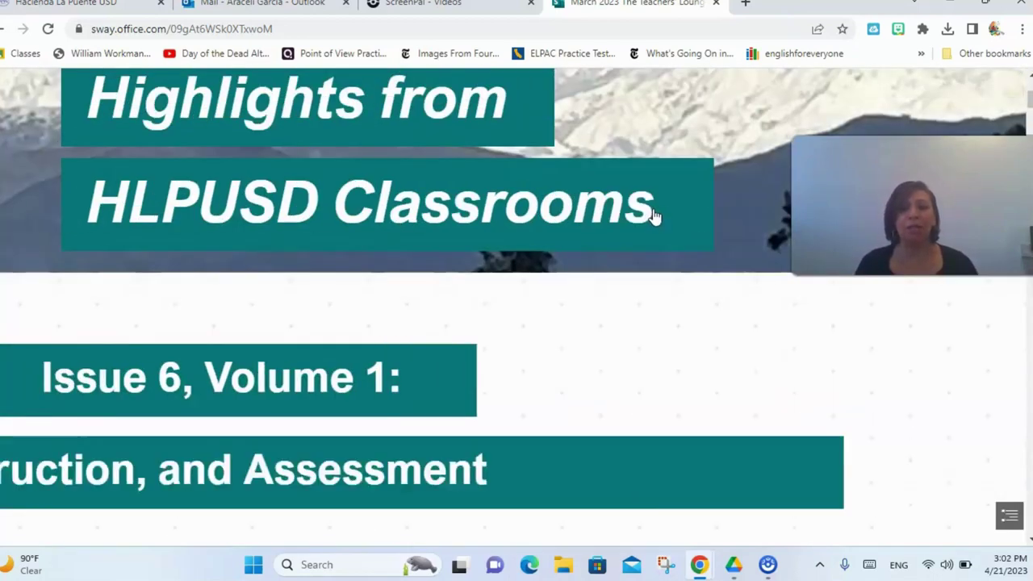
scroll(656, 217, "down", 2)
scroll(655, 216, "down", 3)
scroll(655, 216, "down", 2)
scroll(512, 199, "down", 6)
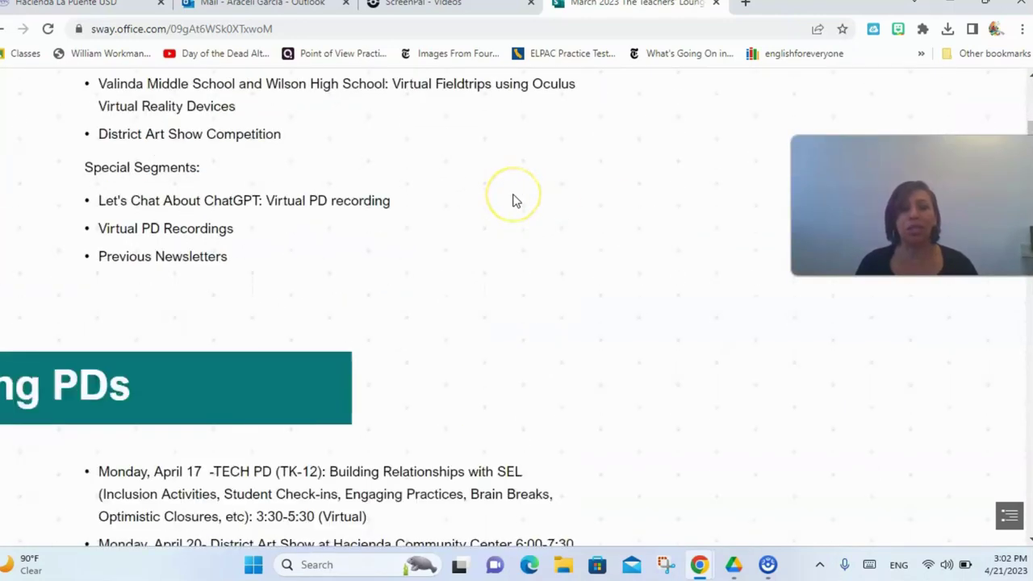
scroll(512, 198, "down", 3)
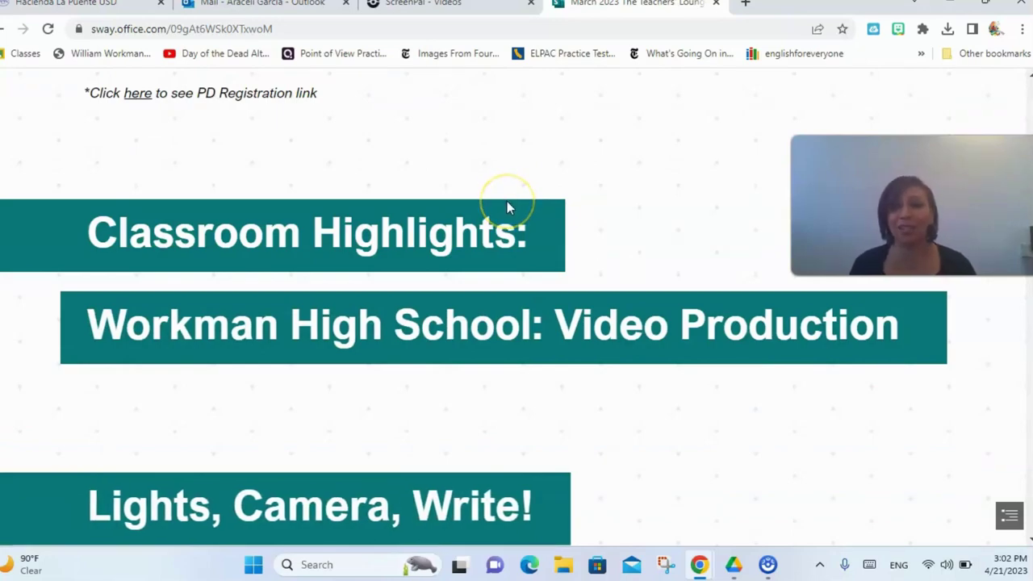
scroll(508, 200, "down", 4)
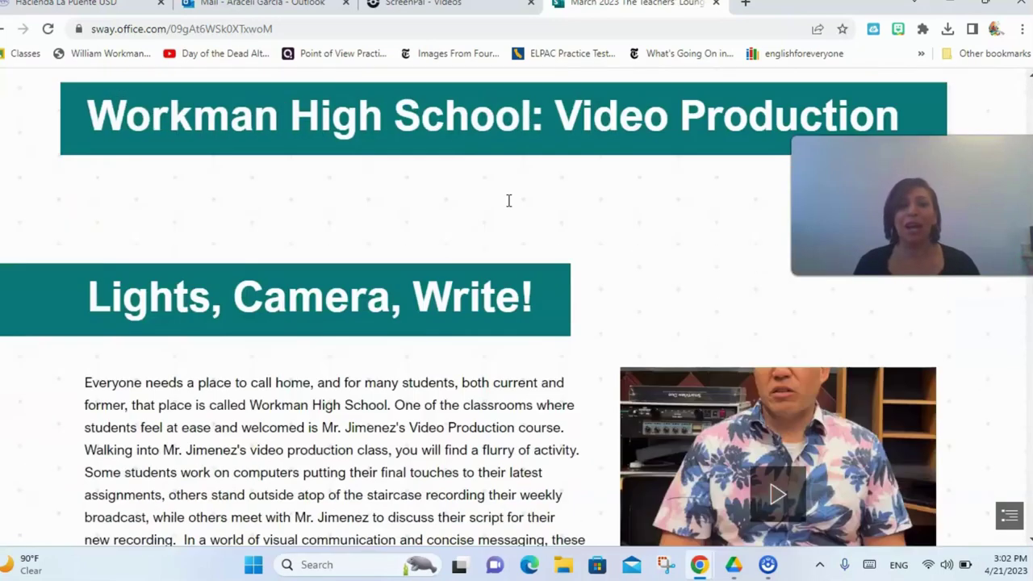
scroll(508, 203, "down", 1)
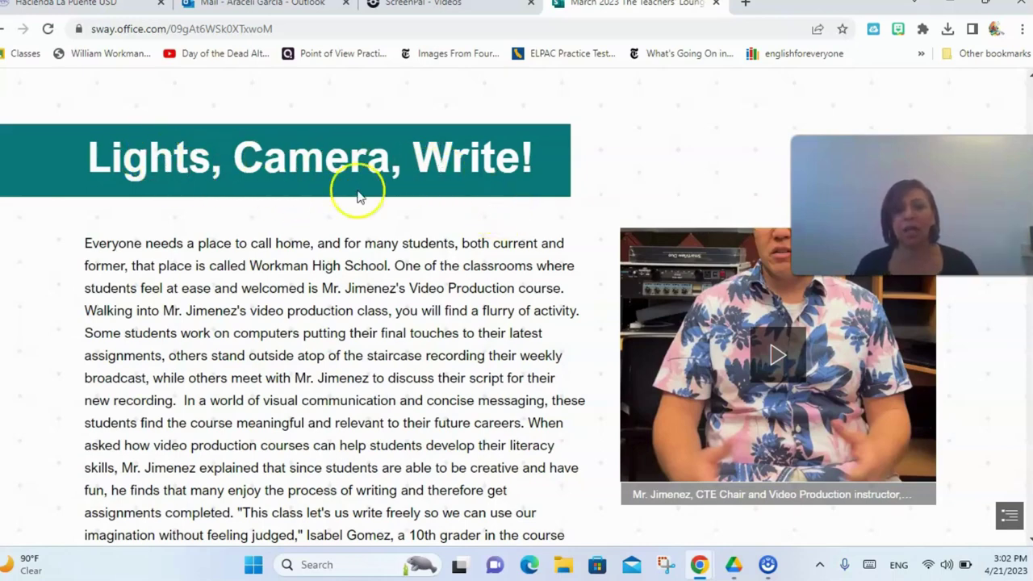
scroll(311, 231, "down", 1)
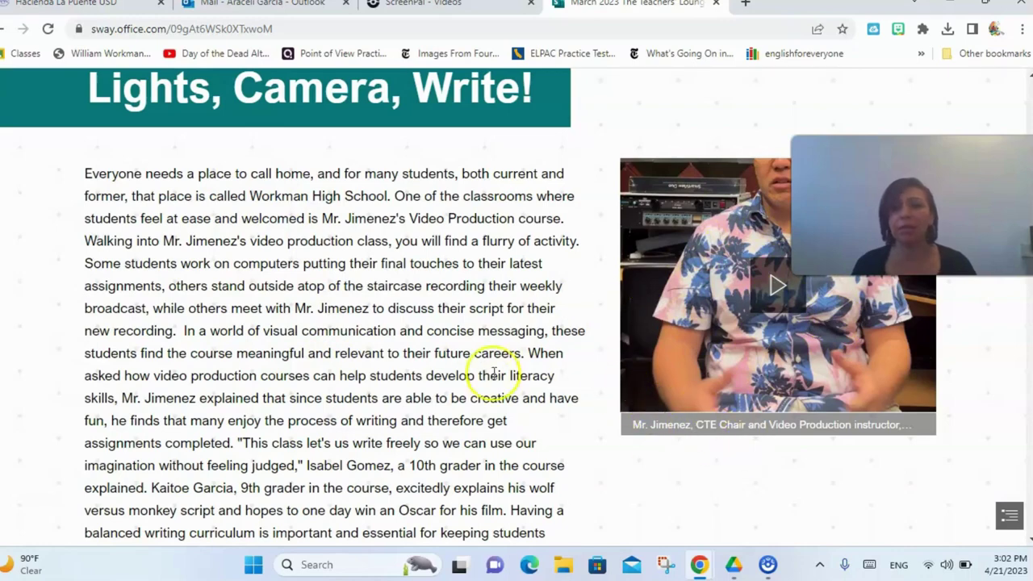
scroll(464, 355, "down", 1)
scroll(464, 356, "down", 1)
scroll(388, 342, "down", 5)
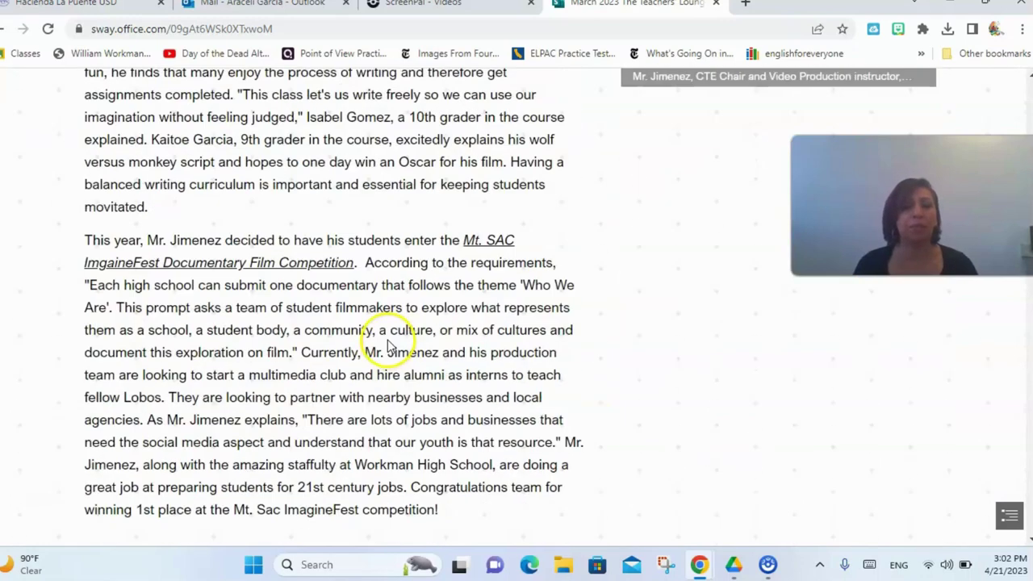
scroll(396, 327, "up", 3)
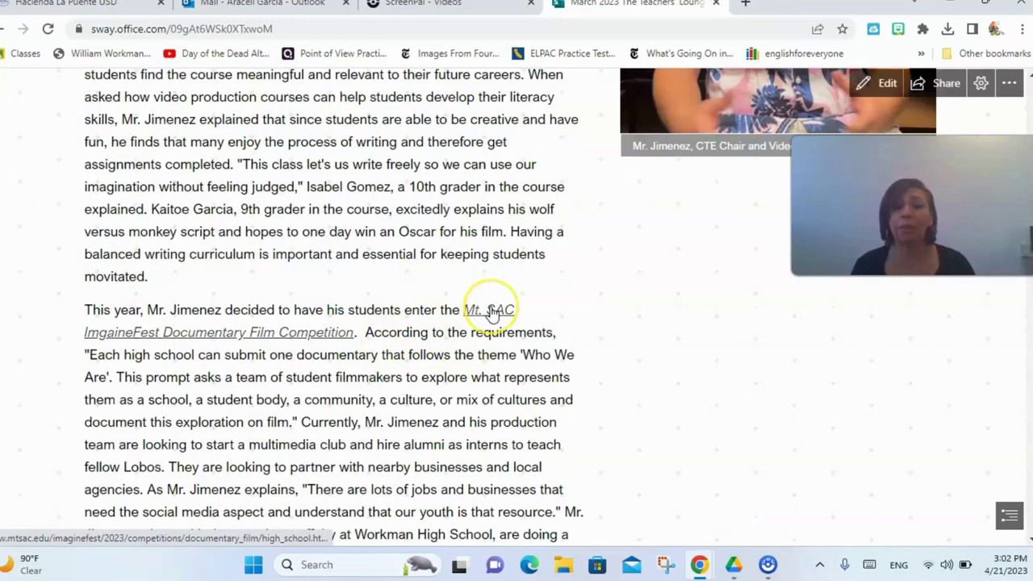
scroll(373, 303, "down", 7)
scroll(374, 306, "down", 2)
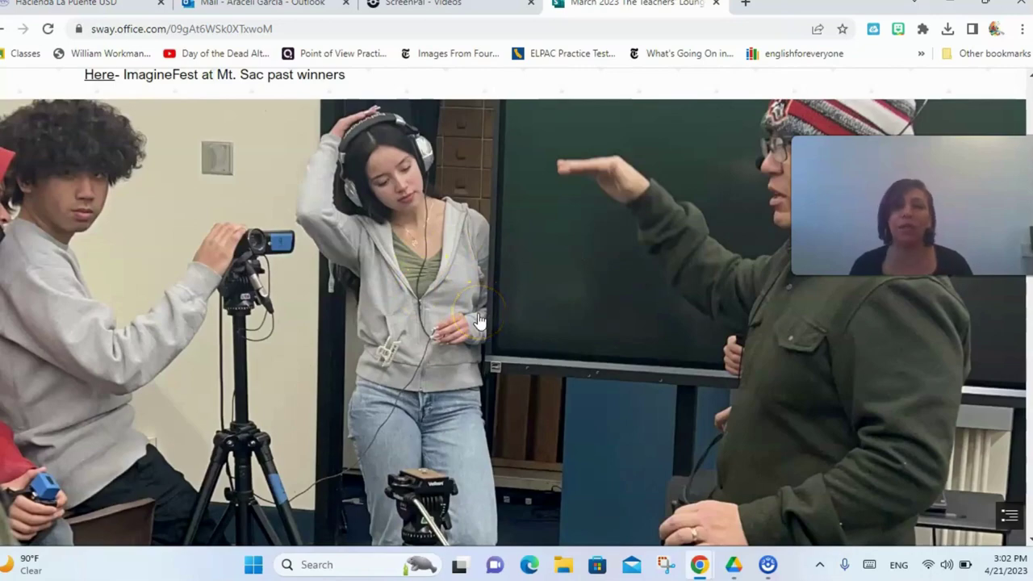
scroll(479, 321, "down", 5)
scroll(478, 322, "down", 1)
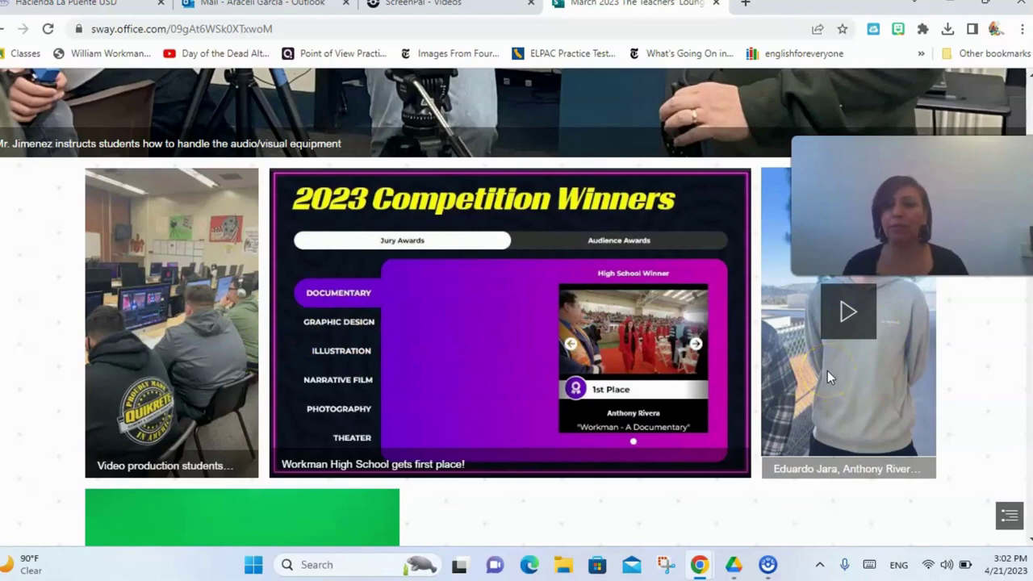
scroll(876, 339, "down", 10)
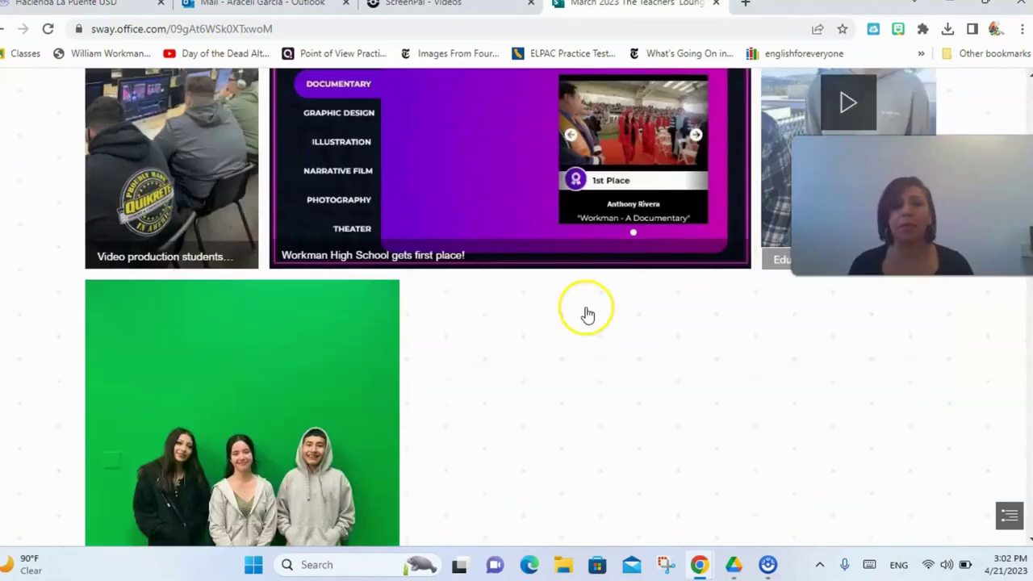
scroll(290, 194, "up", 3)
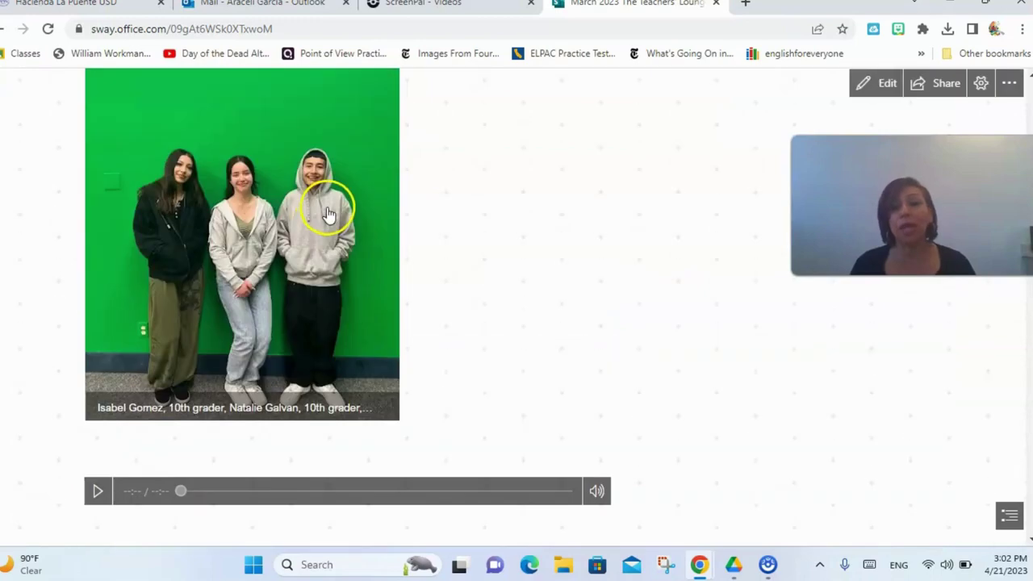
scroll(358, 258, "down", 1)
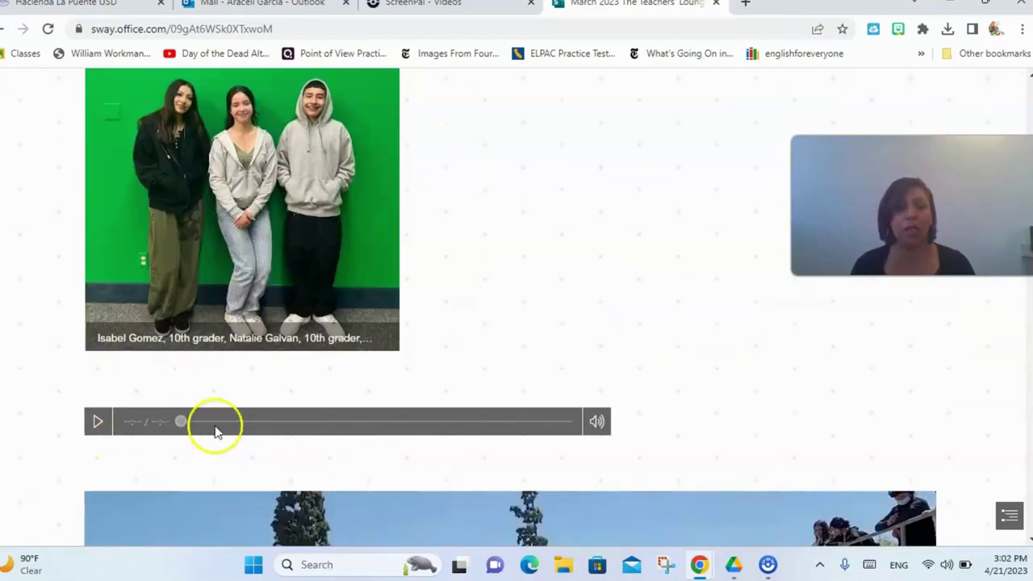
scroll(202, 431, "down", 6)
scroll(604, 230, "up", 1)
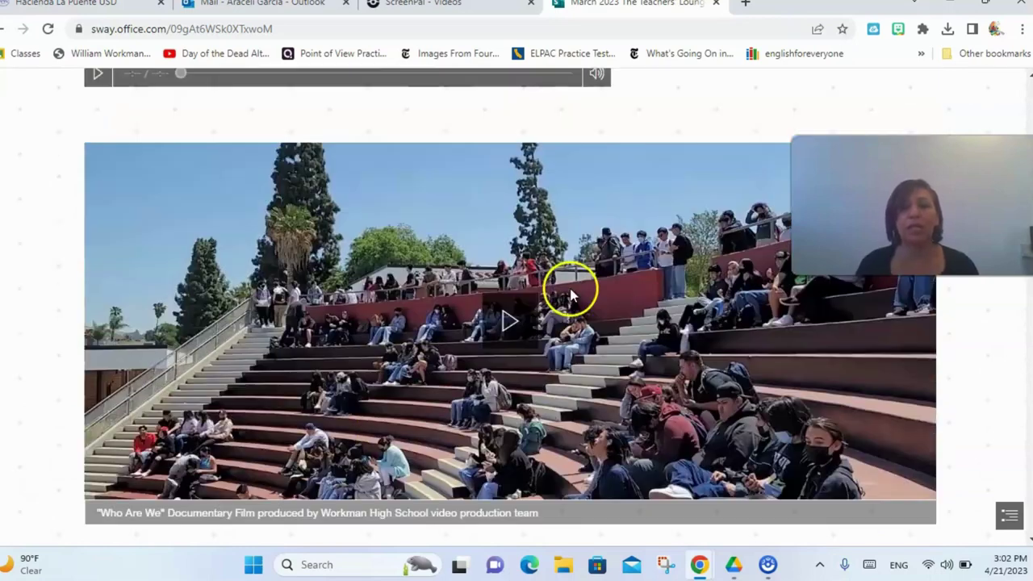
scroll(617, 257, "down", 1)
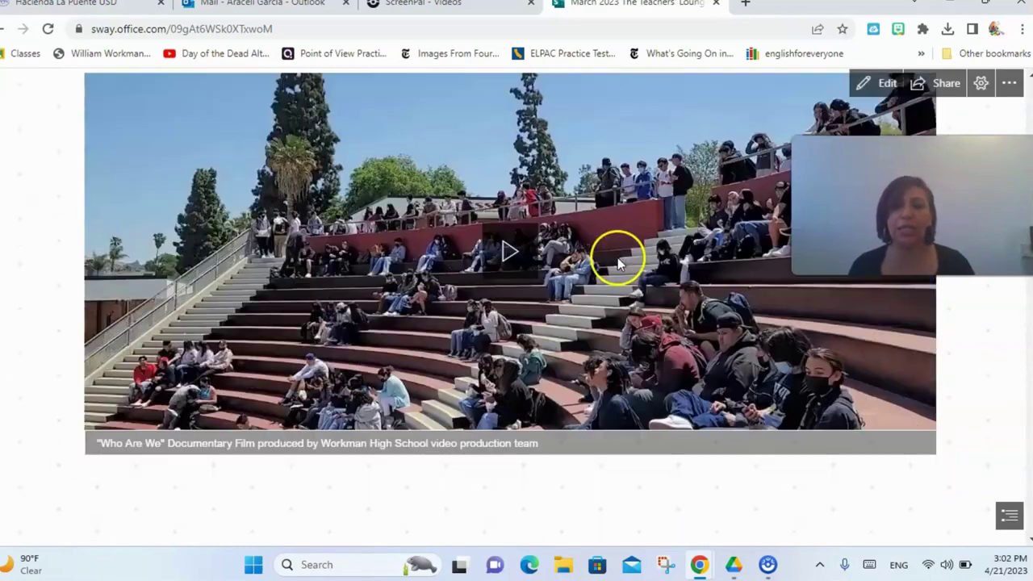
- Review the Los Altos and Literacy in Action sections, then bring up the Share options
scroll(614, 259, "down", 2)
scroll(612, 268, "down", 9)
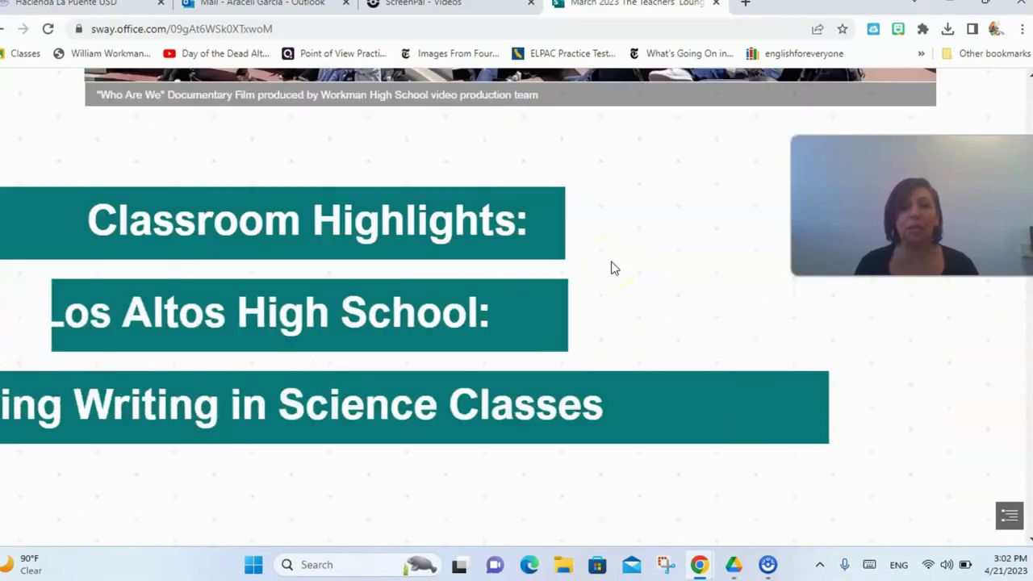
scroll(597, 285, "down", 8)
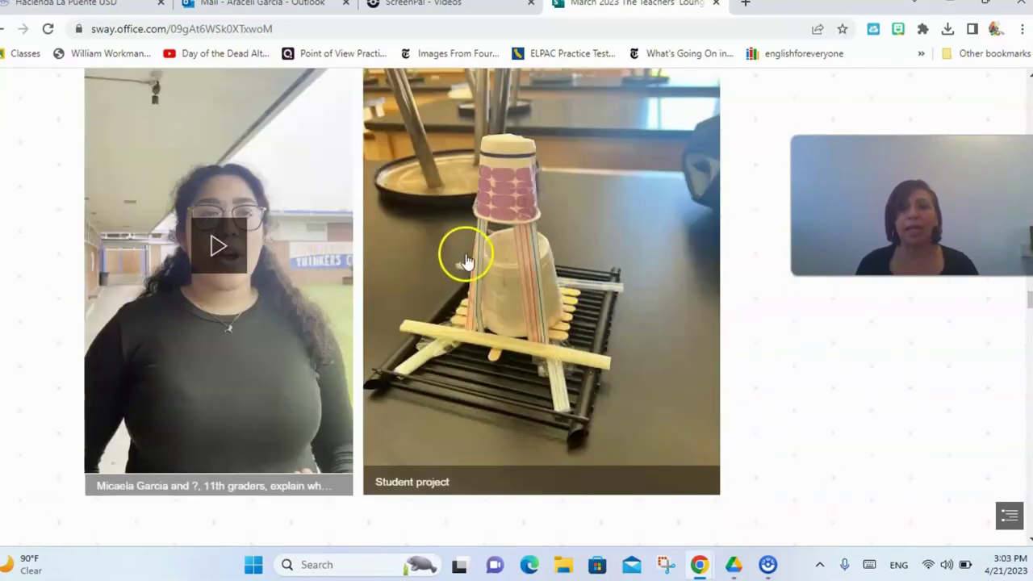
scroll(466, 254, "up", 7)
scroll(297, 261, "down", 2)
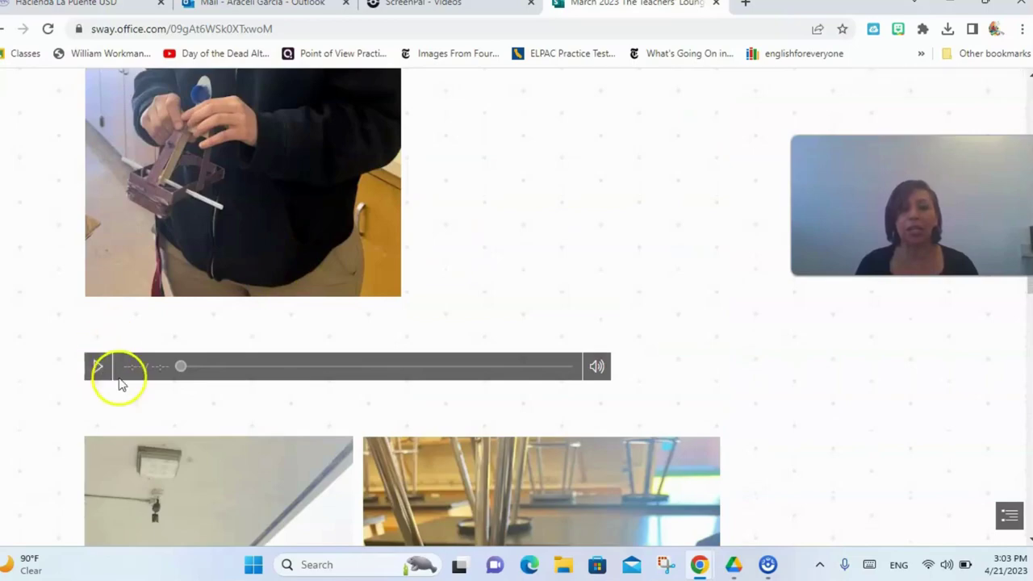
scroll(328, 380, "down", 6)
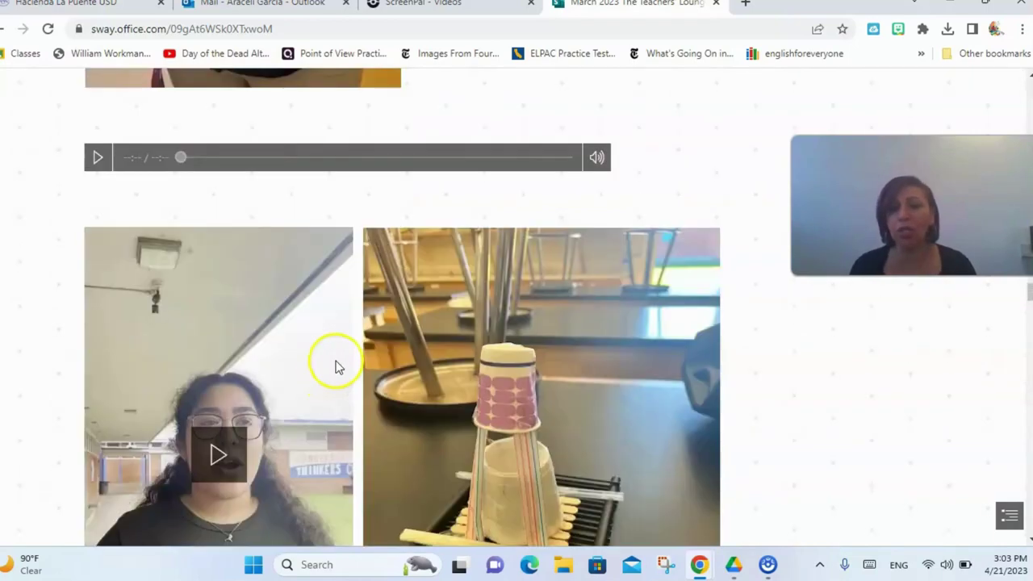
scroll(355, 353, "down", 15)
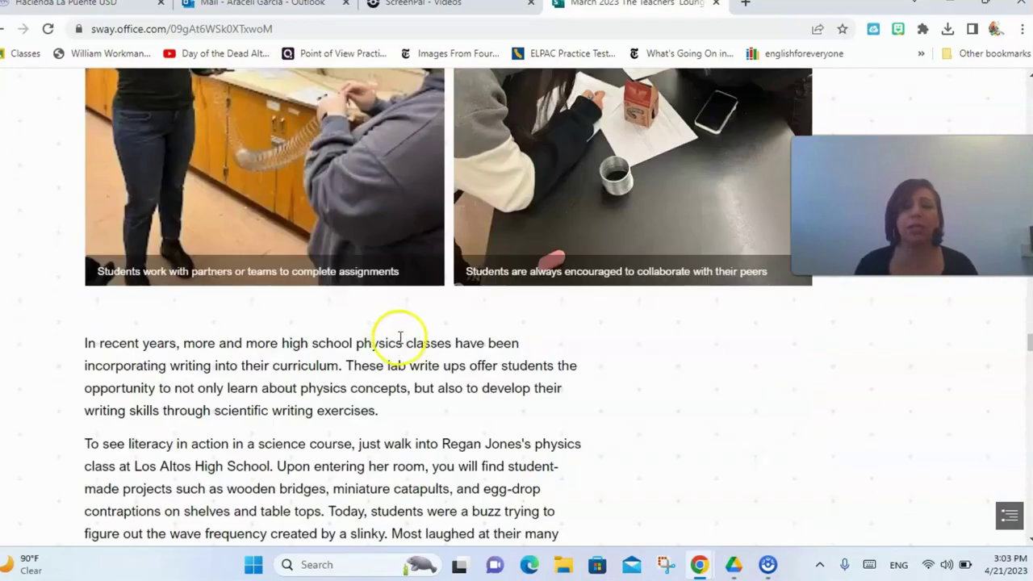
scroll(403, 343, "down", 5)
scroll(404, 336, "up", 1)
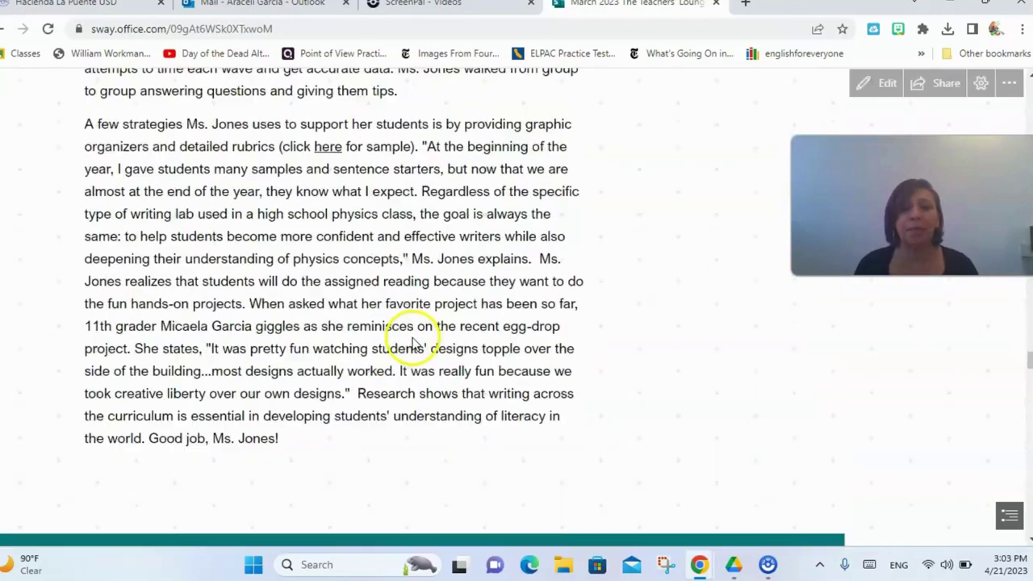
scroll(407, 337, "down", 3)
scroll(413, 337, "down", 12)
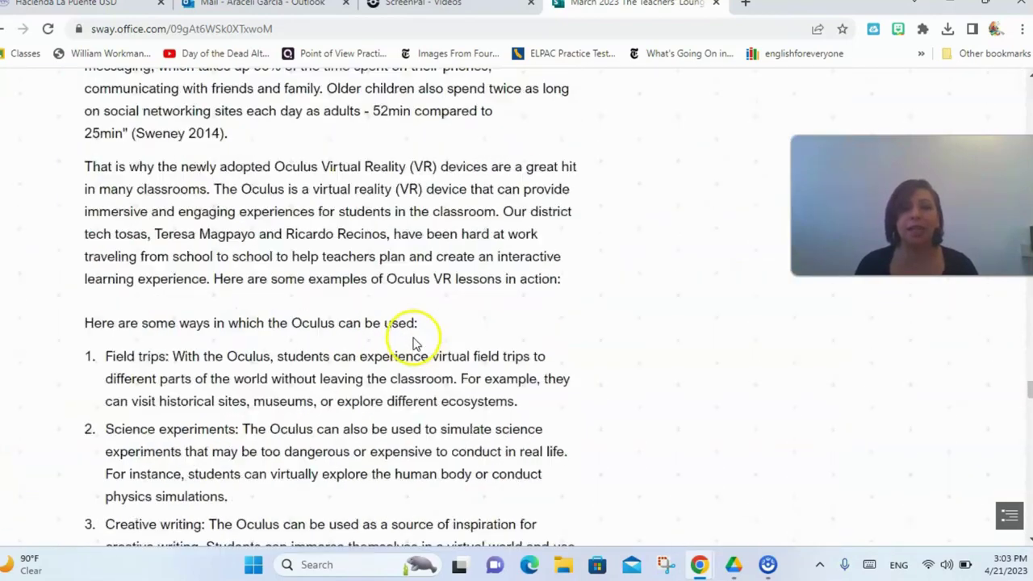
scroll(413, 339, "down", 1)
scroll(413, 339, "up", 15)
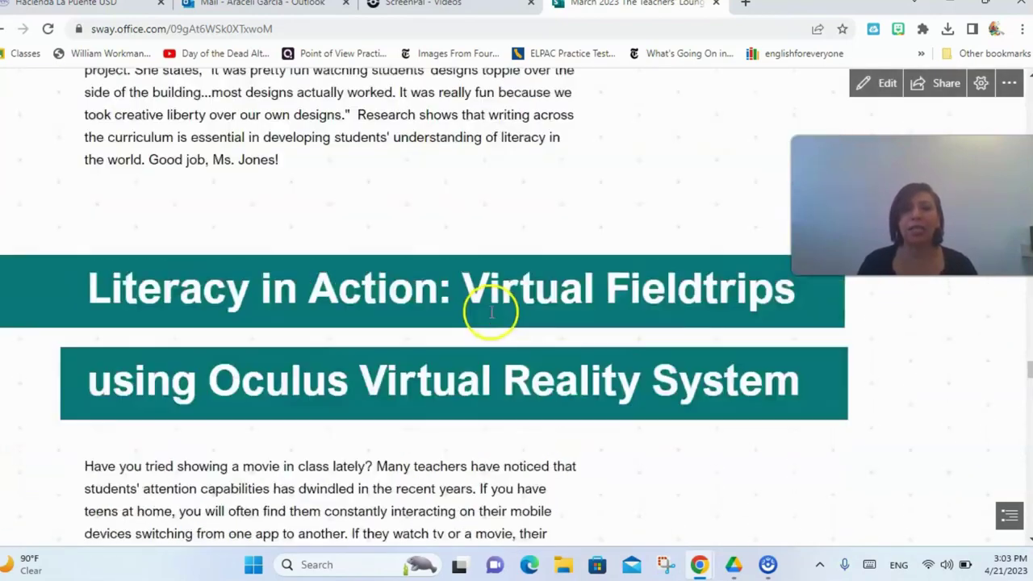
scroll(533, 307, "up", 8)
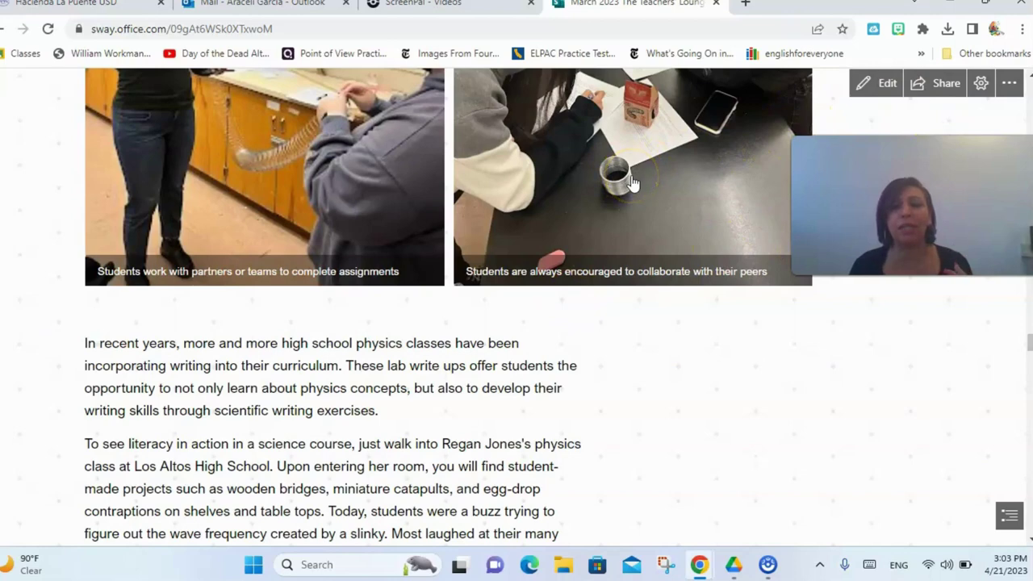
scroll(710, 165, "up", 1)
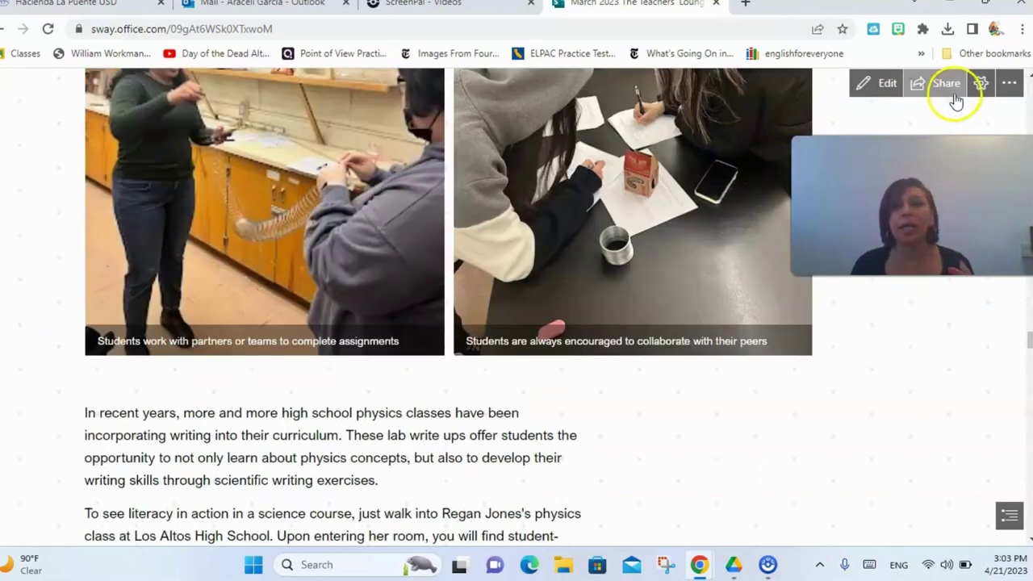
left_click(945, 87)
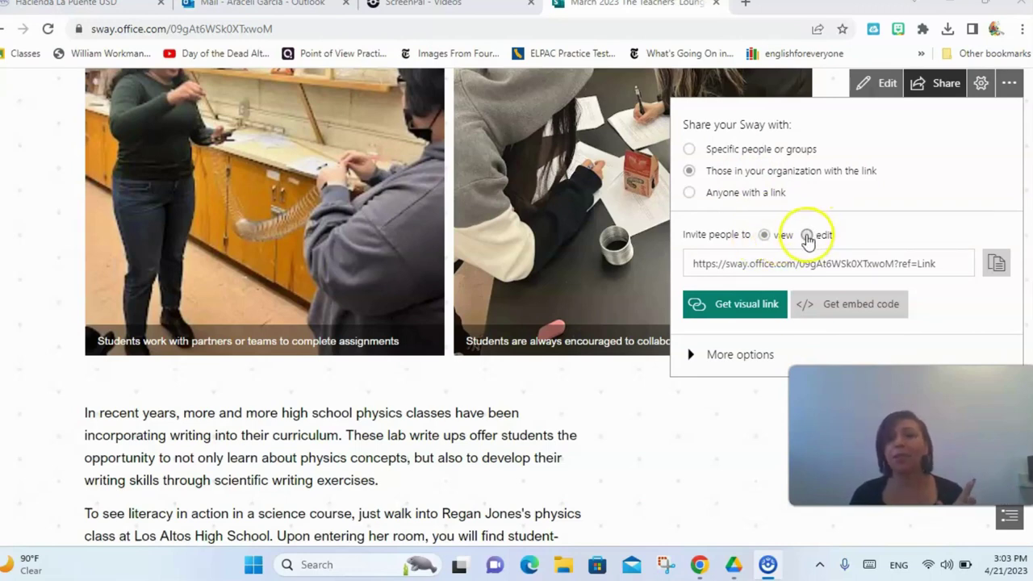
- Give invited people view-only access, generate a visual link, and close the sharing panel
left_click(807, 236)
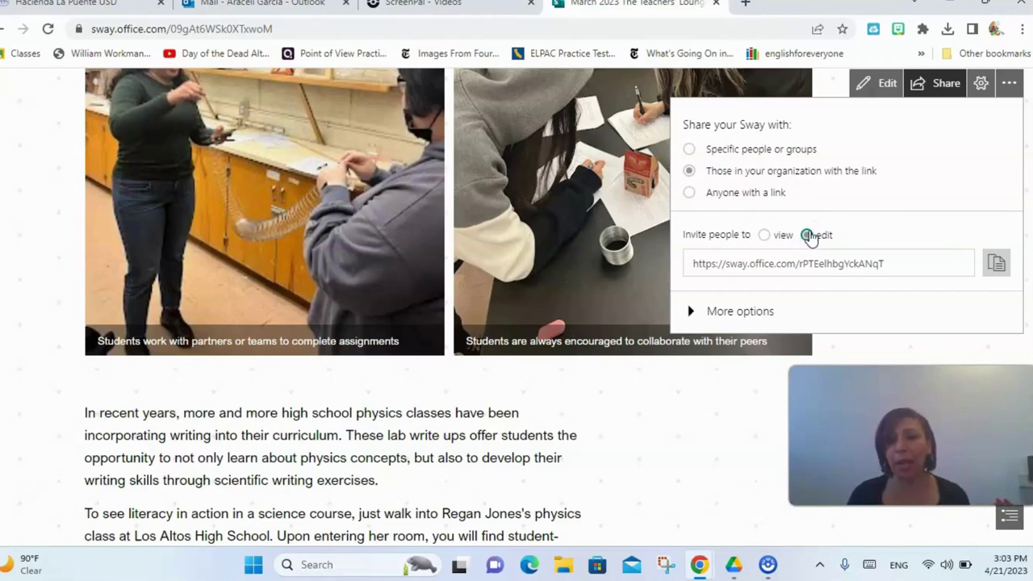
left_click(765, 235)
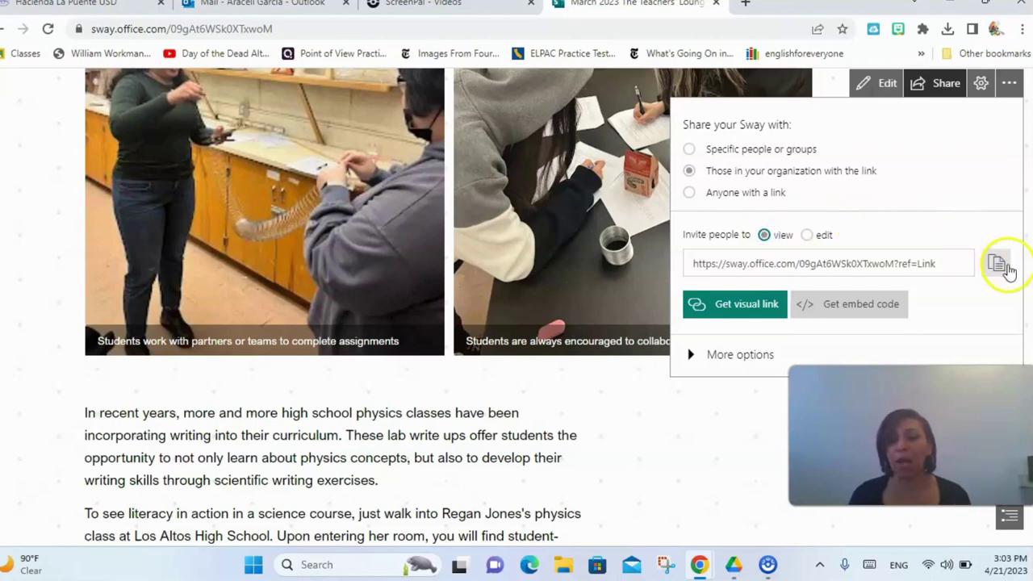
left_click(733, 305)
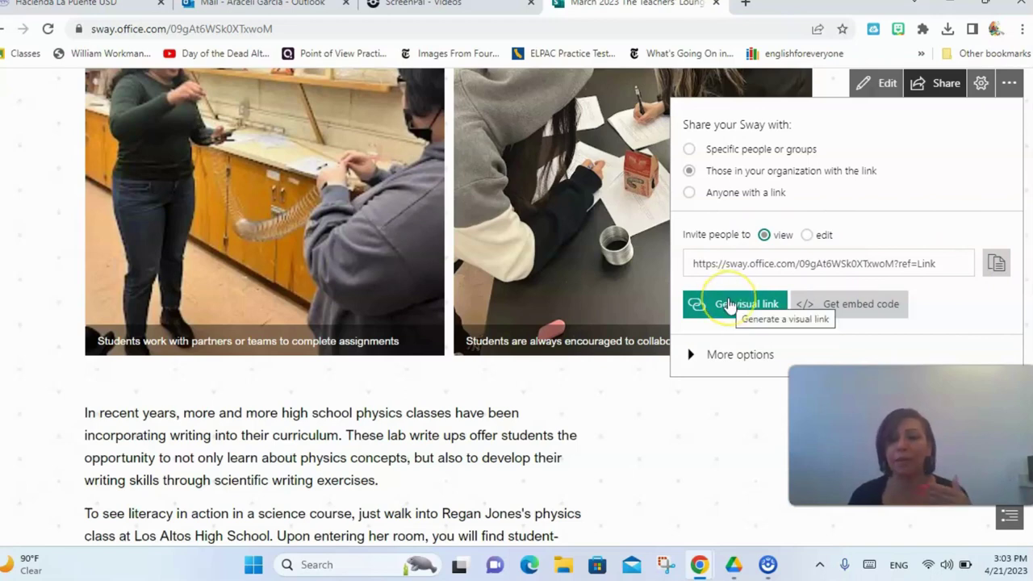
left_click(696, 303)
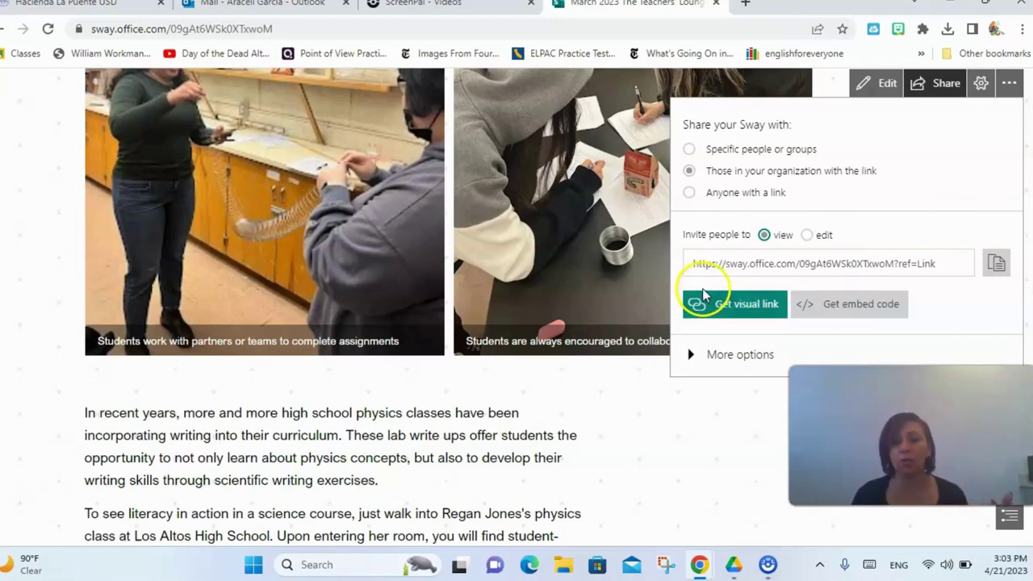
left_click(697, 308)
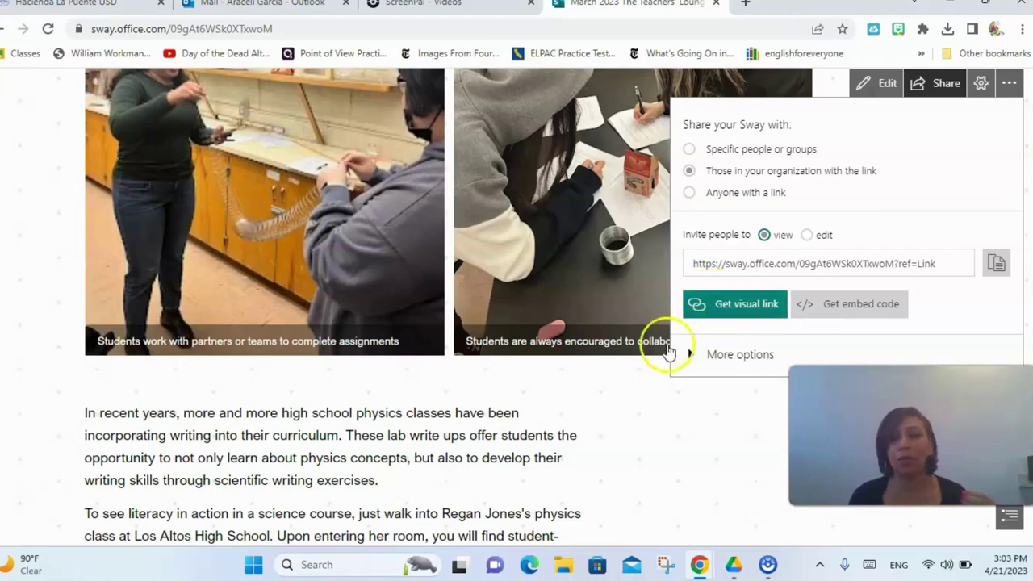
left_click(512, 343)
scroll(514, 345, "up", 5)
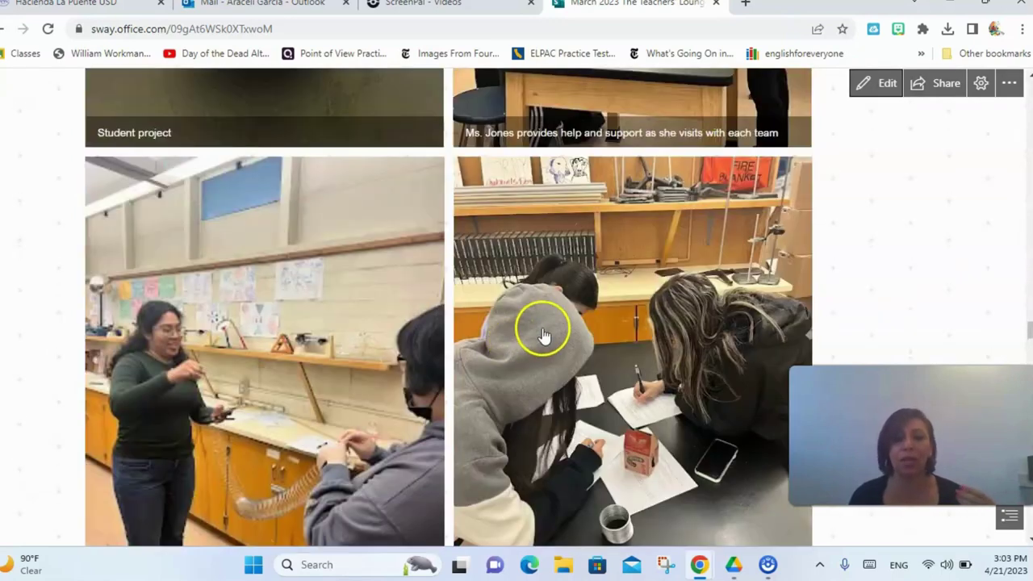
scroll(563, 325, "down", 2)
scroll(564, 323, "down", 4)
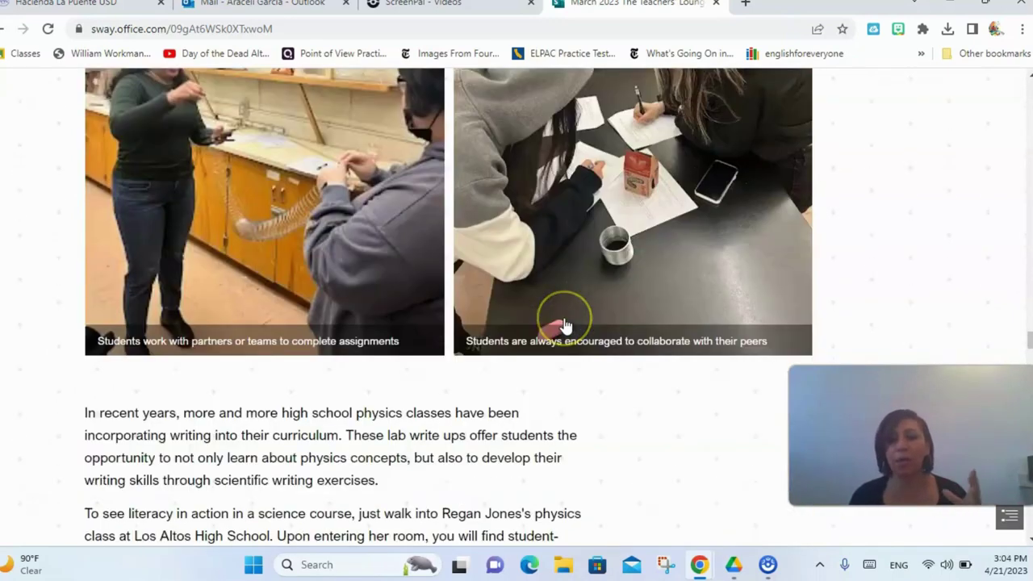
scroll(564, 323, "up", 2)
scroll(564, 326, "up", 2)
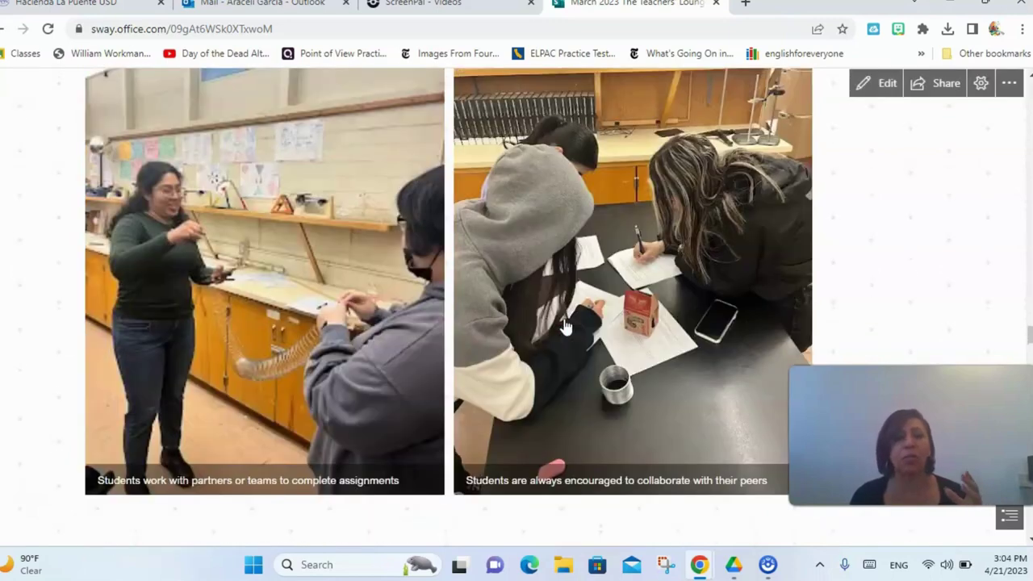
scroll(565, 326, "down", 1)
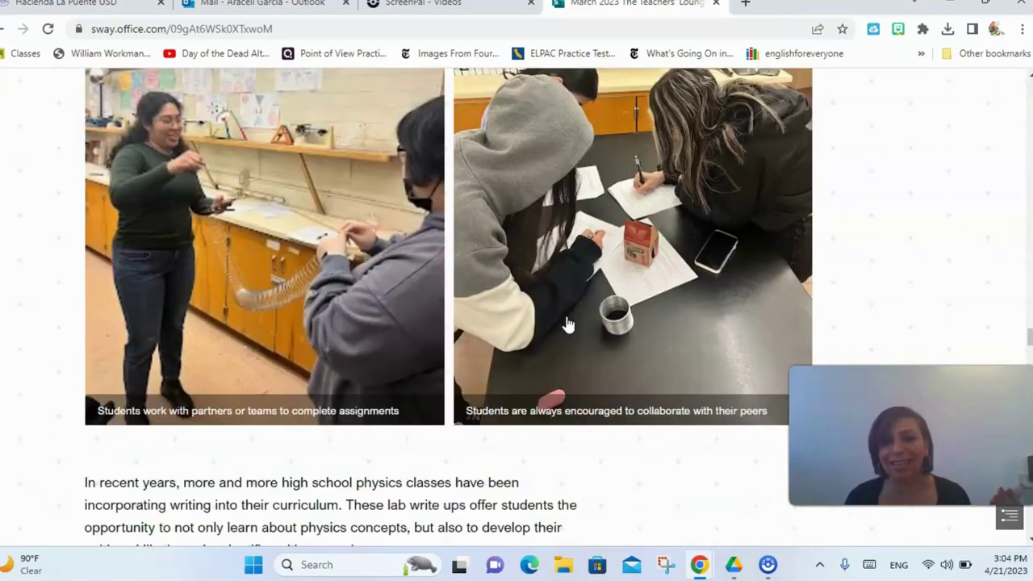
scroll(567, 324, "down", 5)
scroll(868, 277, "up", 2)
scroll(847, 242, "down", 10)
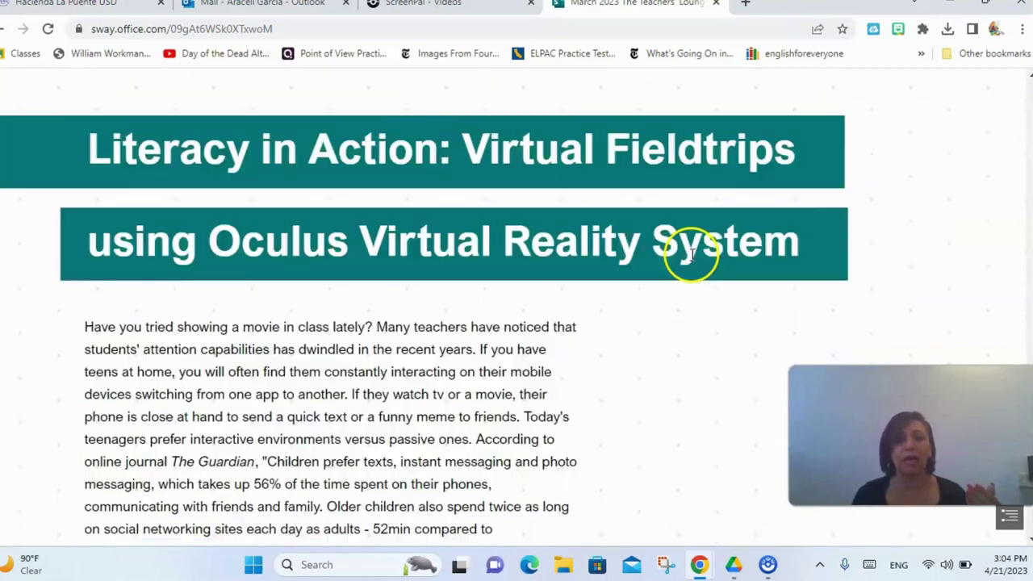
scroll(690, 267, "down", 10)
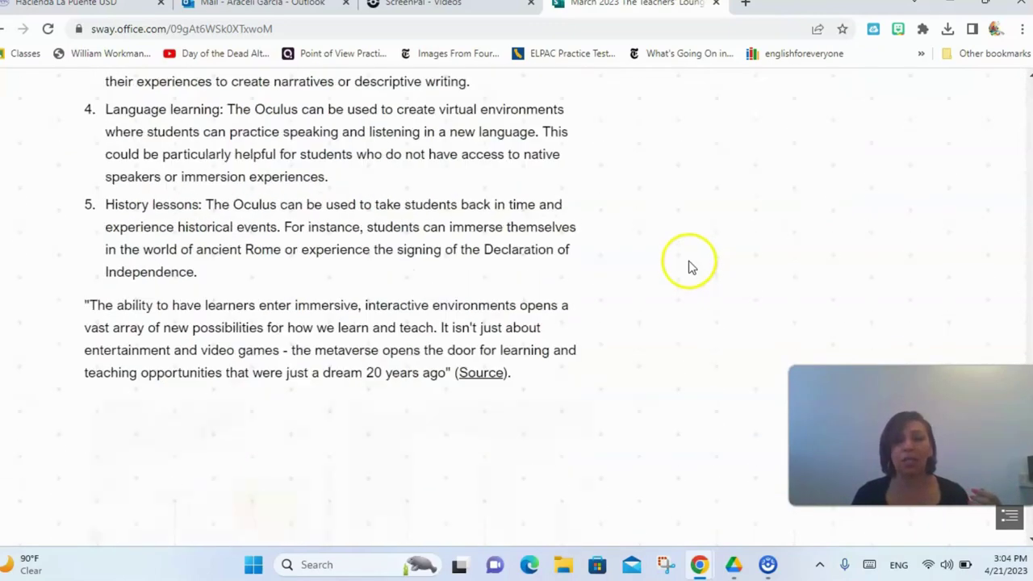
scroll(690, 267, "down", 2)
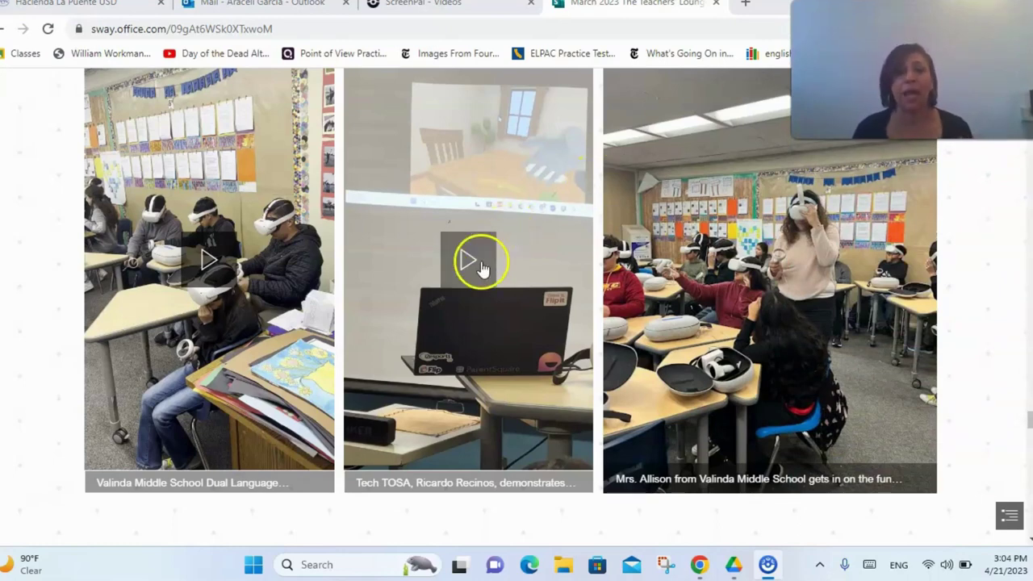
scroll(481, 271, "down", 3)
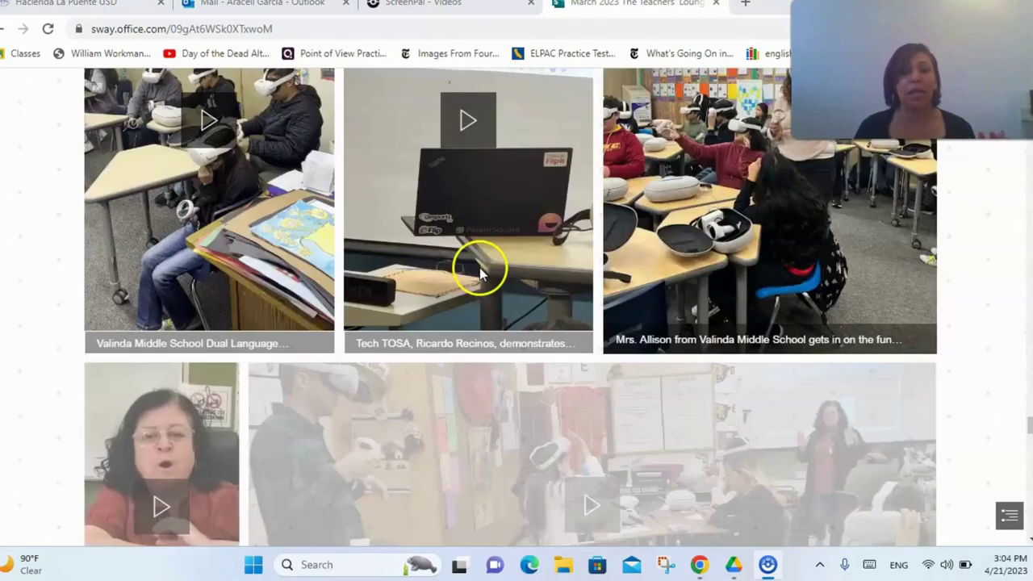
scroll(478, 272, "down", 2)
scroll(478, 273, "up", 6)
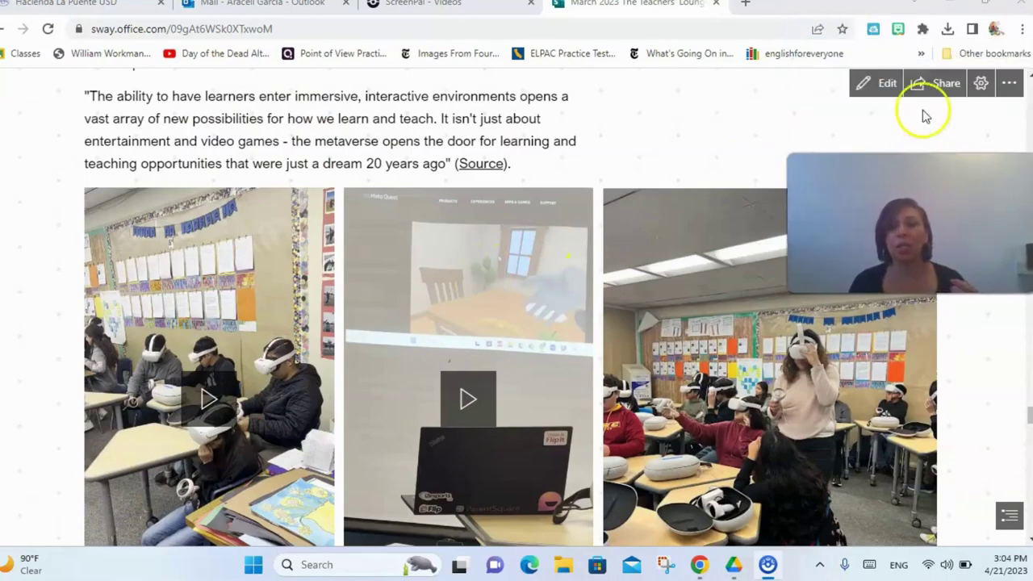
- Check the Autoplay and layout settings, then switch the newsletter into edit mode
left_click(982, 85)
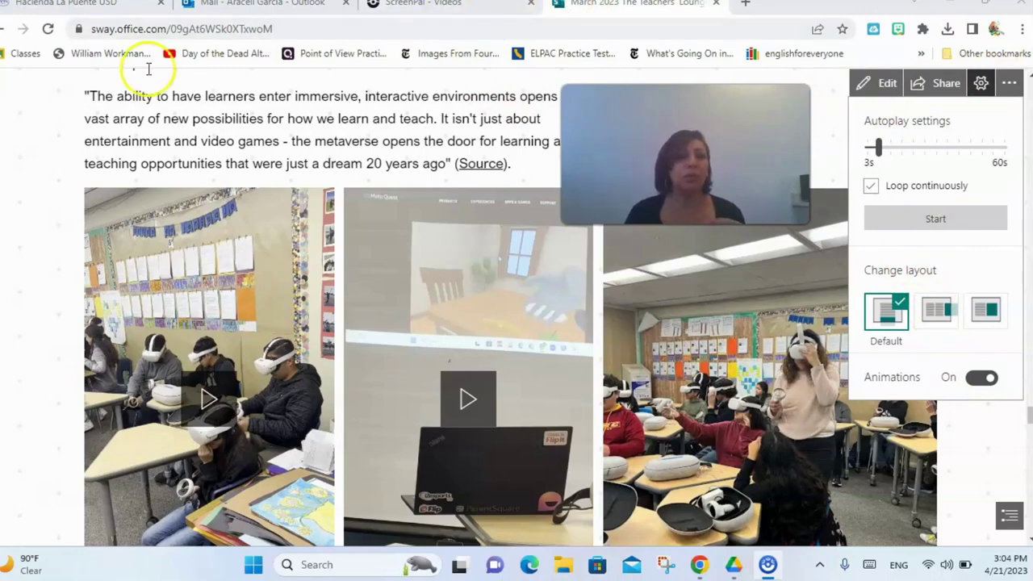
scroll(113, 105, "up", 1)
scroll(961, 162, "up", 5)
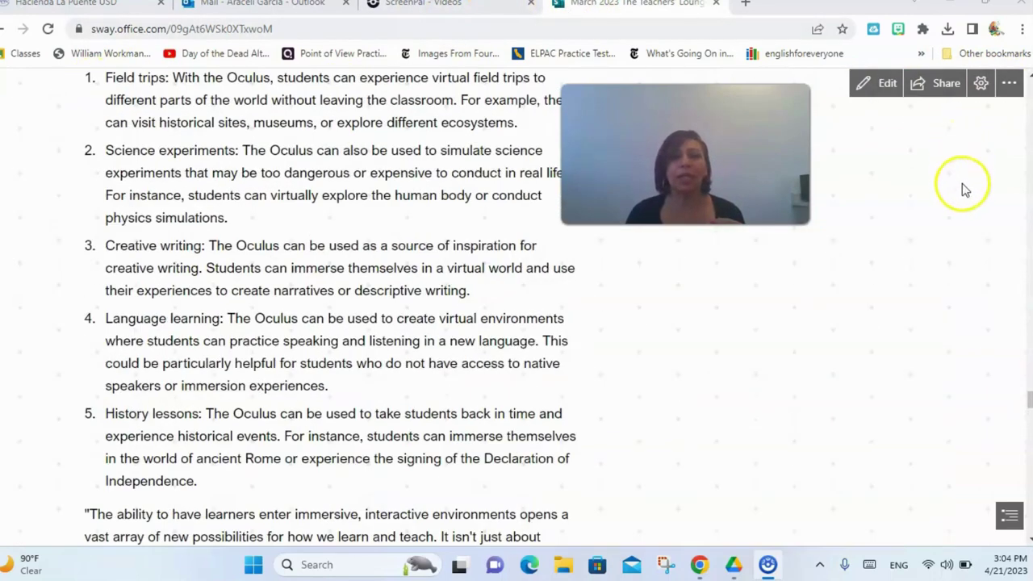
left_click(885, 84)
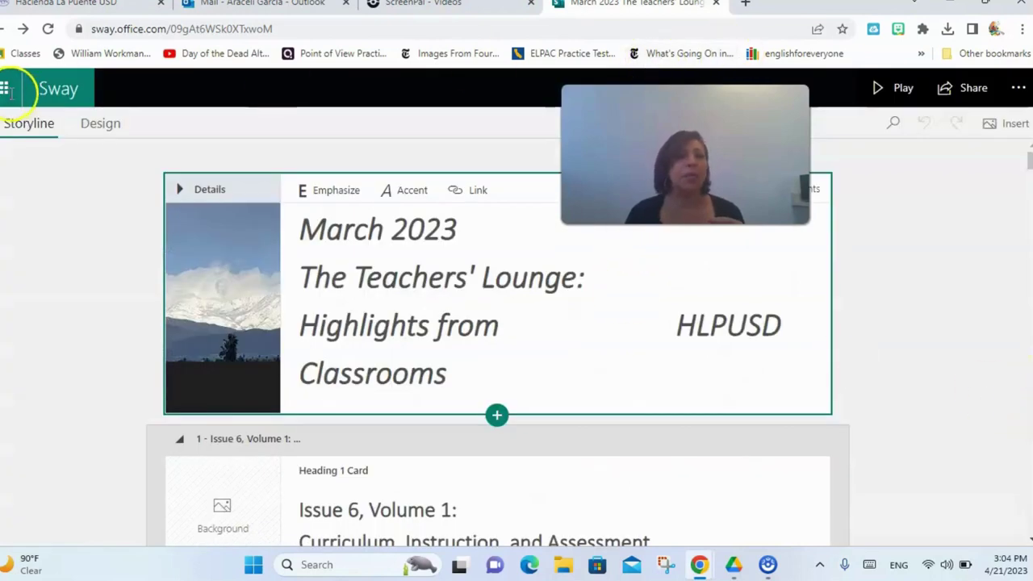
- Return to the My Sways home page and browse its Create New and template options
left_click(58, 89)
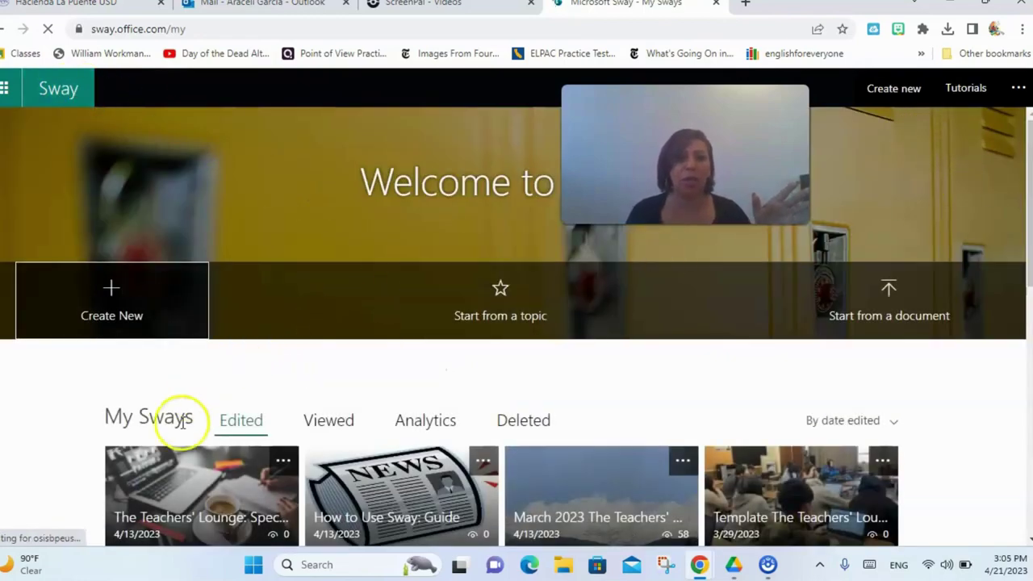
scroll(329, 418, "down", 3)
scroll(339, 416, "down", 2)
scroll(339, 412, "up", 5)
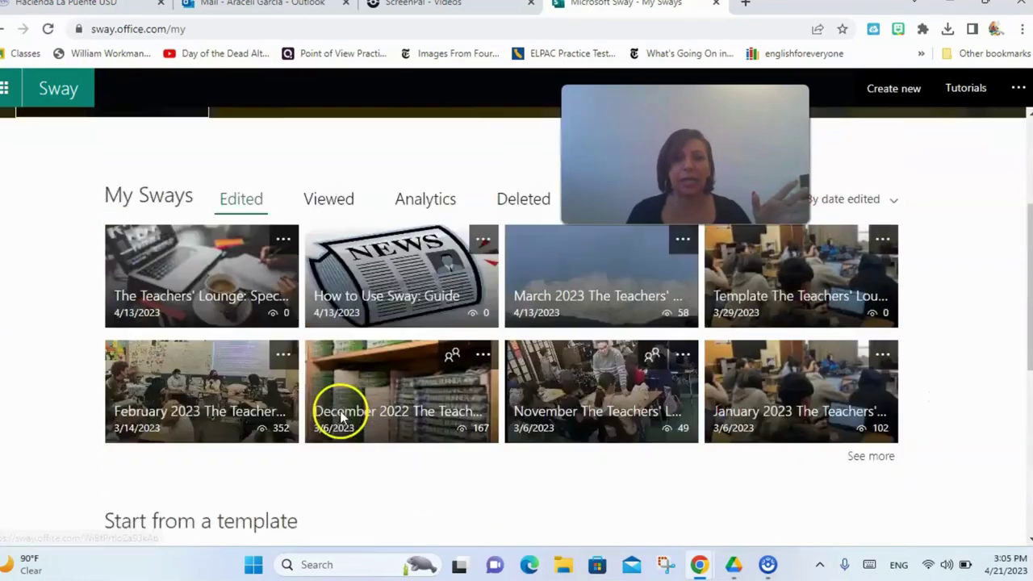
scroll(340, 408, "down", 2)
scroll(342, 414, "down", 2)
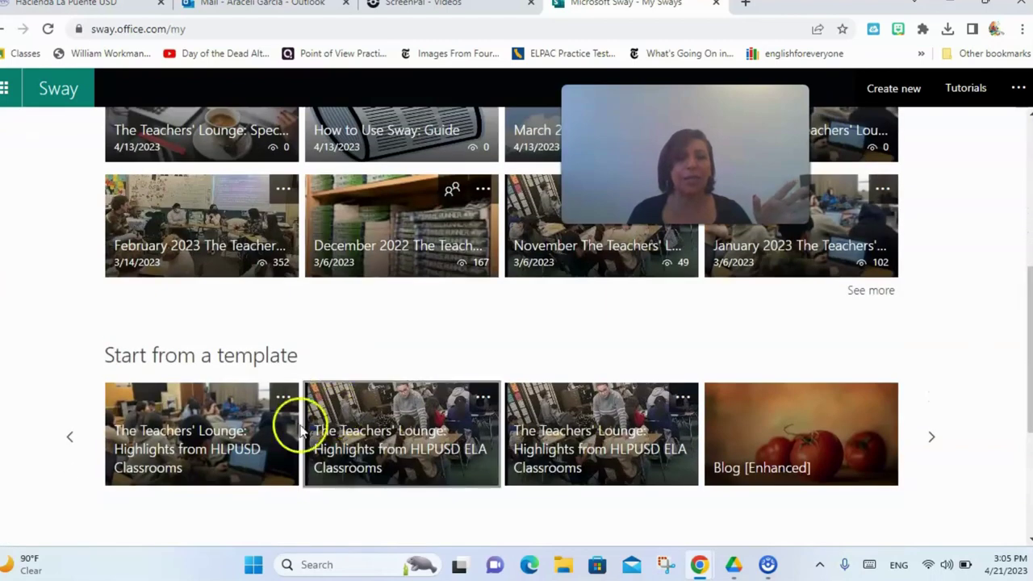
scroll(337, 412, "up", 5)
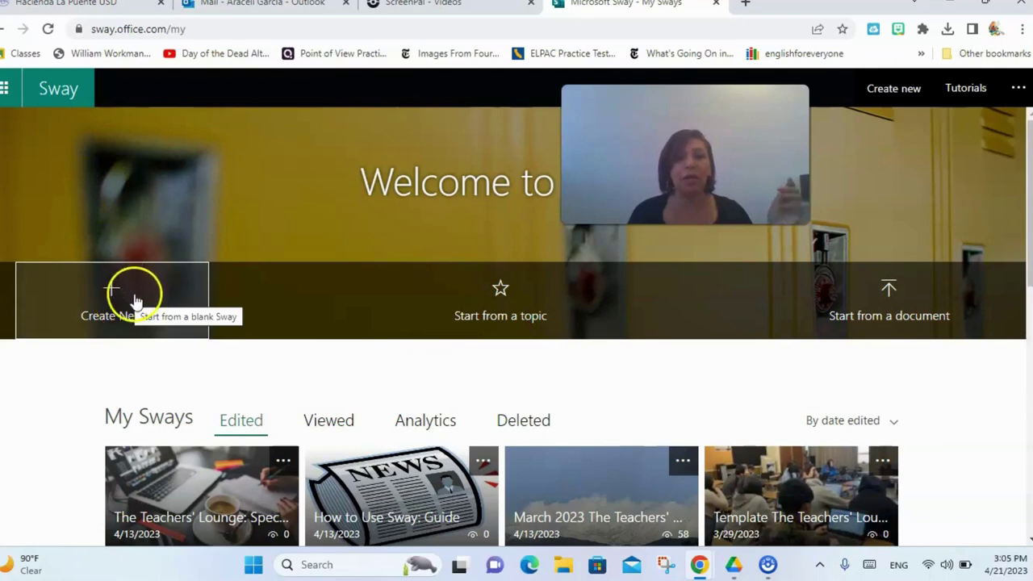
- Create a new blank Sway and title it 'My dream vacation'
left_click(111, 297)
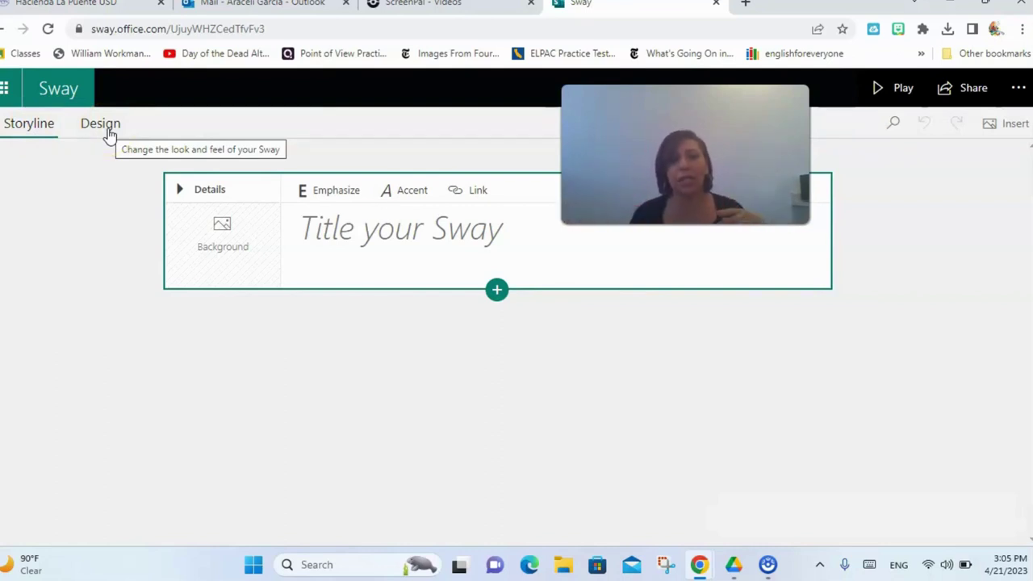
left_click(326, 238)
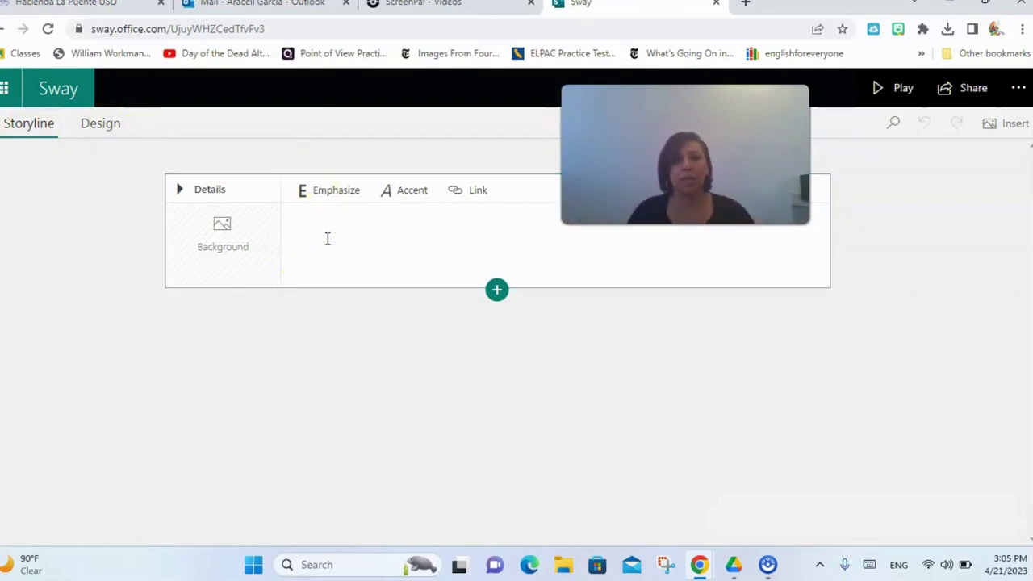
left_click(284, 229)
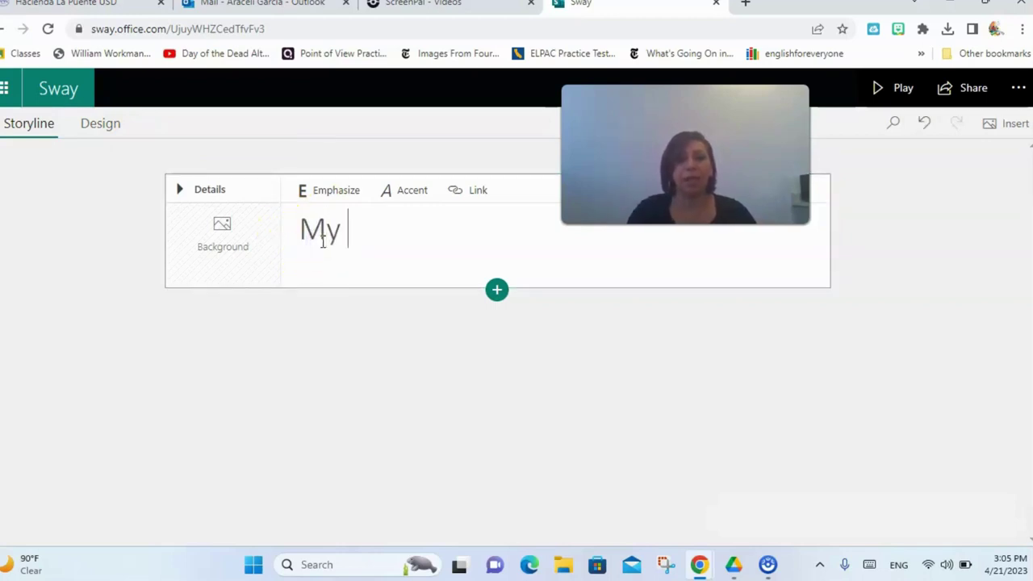
type("My dream vacation")
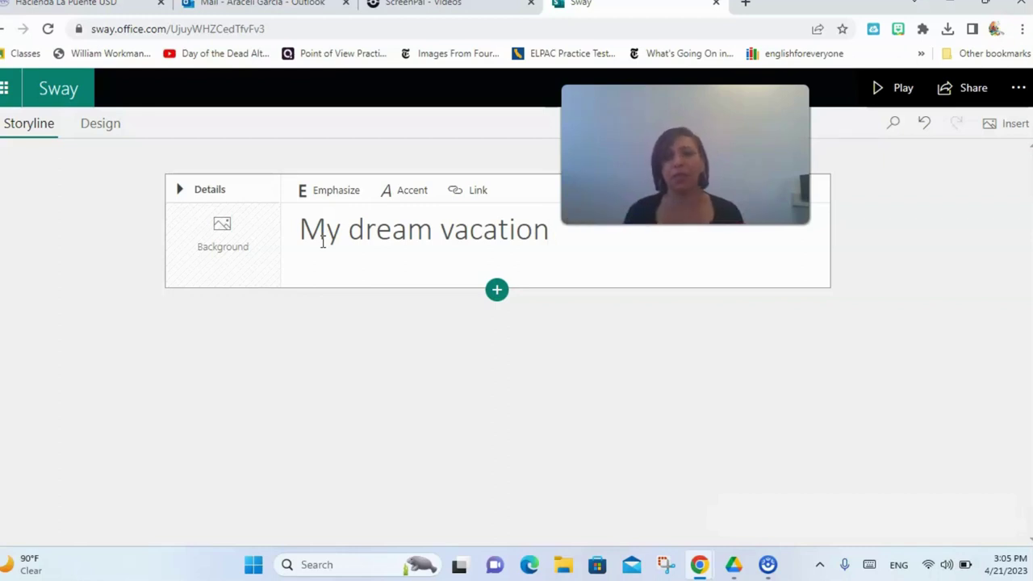
left_click(287, 238)
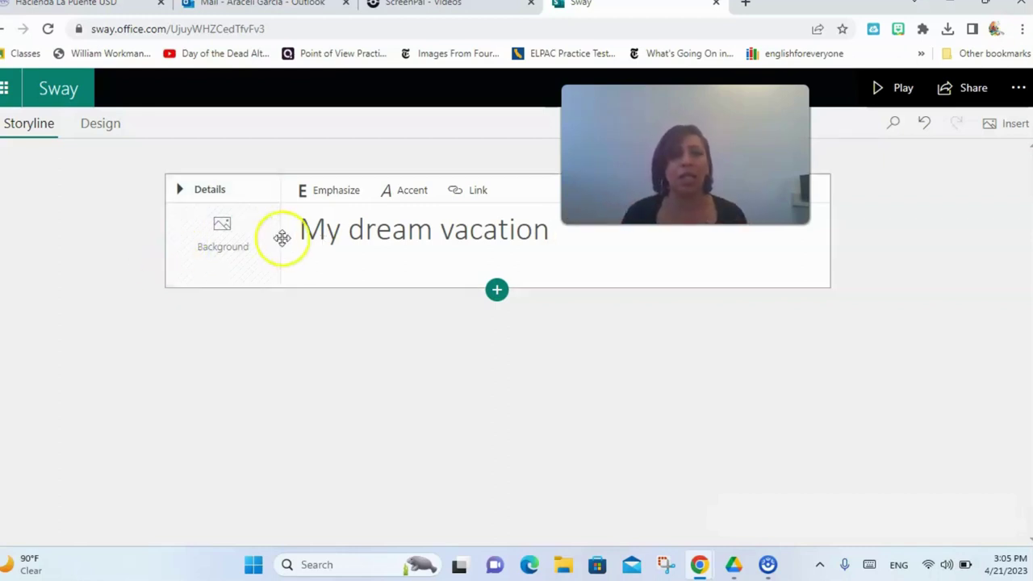
- Search images for 'beach' and add the orange sunset beach photo to the title card
left_click(234, 252)
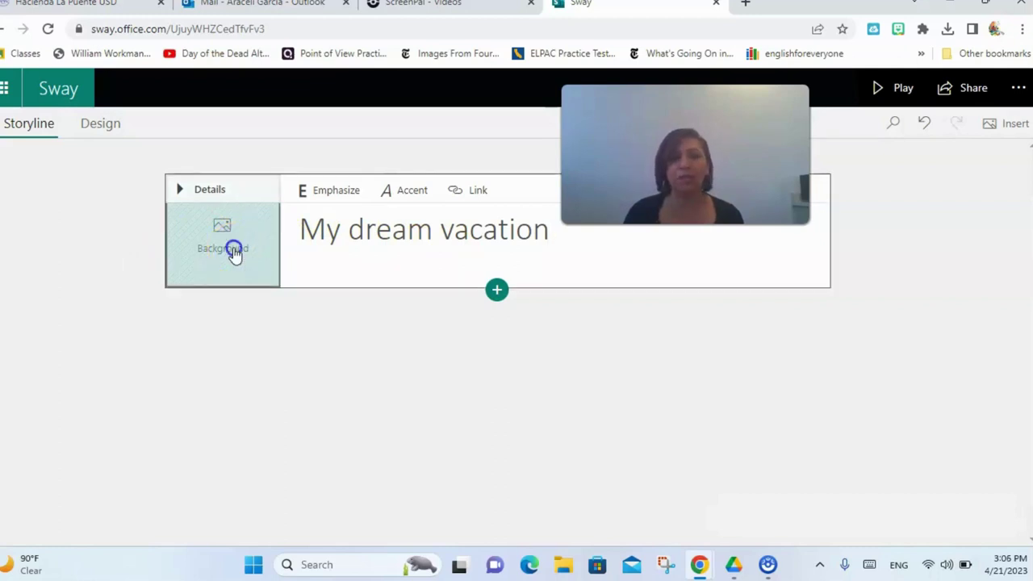
left_click_drag(799, 137, 583, 137)
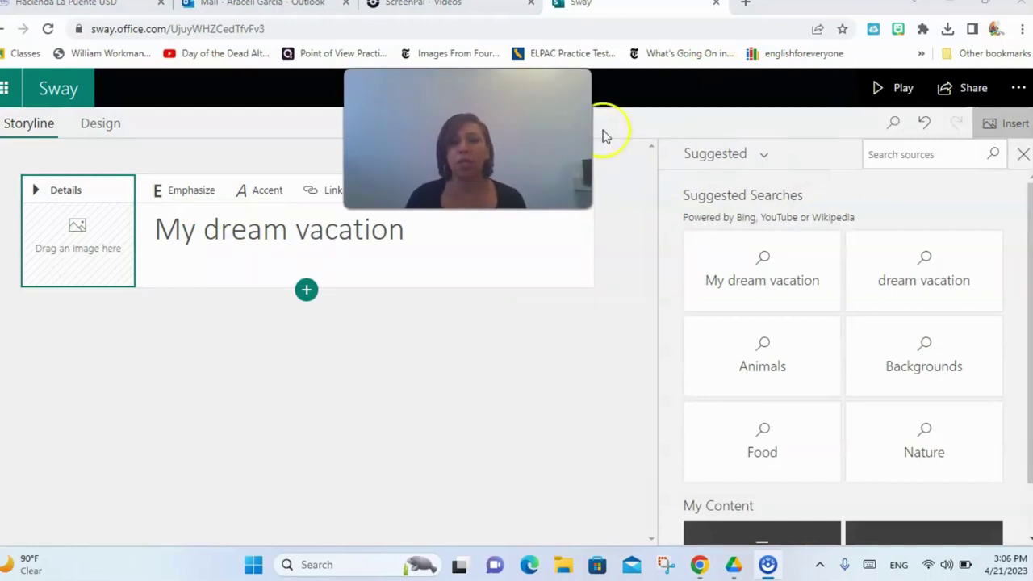
left_click(896, 156)
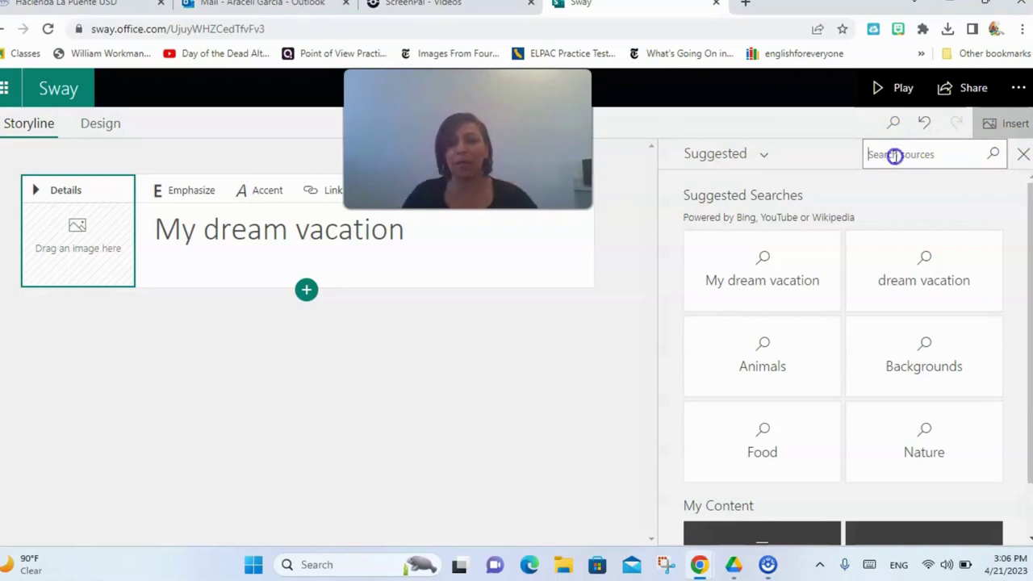
type("beach")
key("Return")
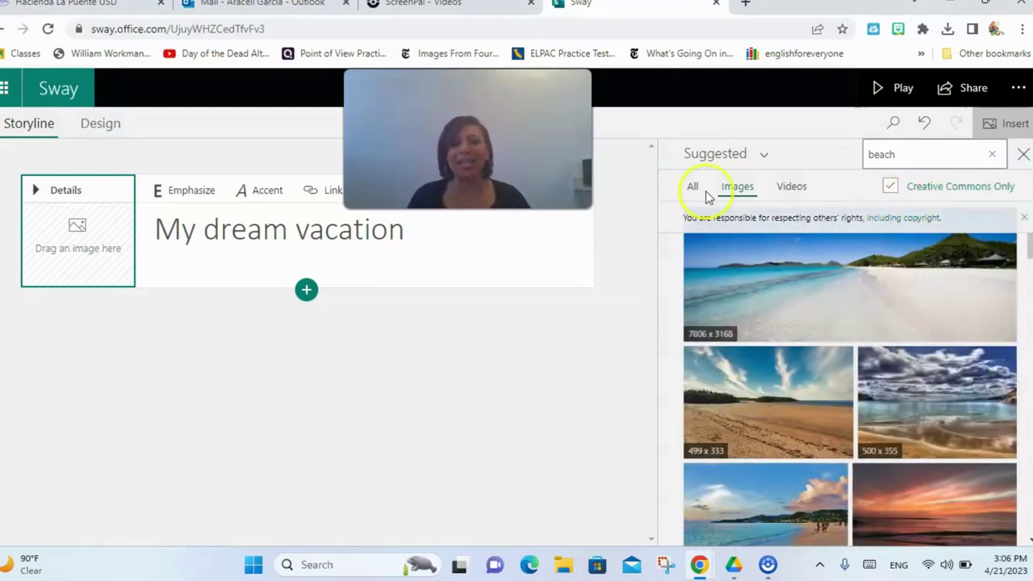
left_click(741, 198)
scroll(870, 311, "down", 2)
scroll(866, 299, "down", 1)
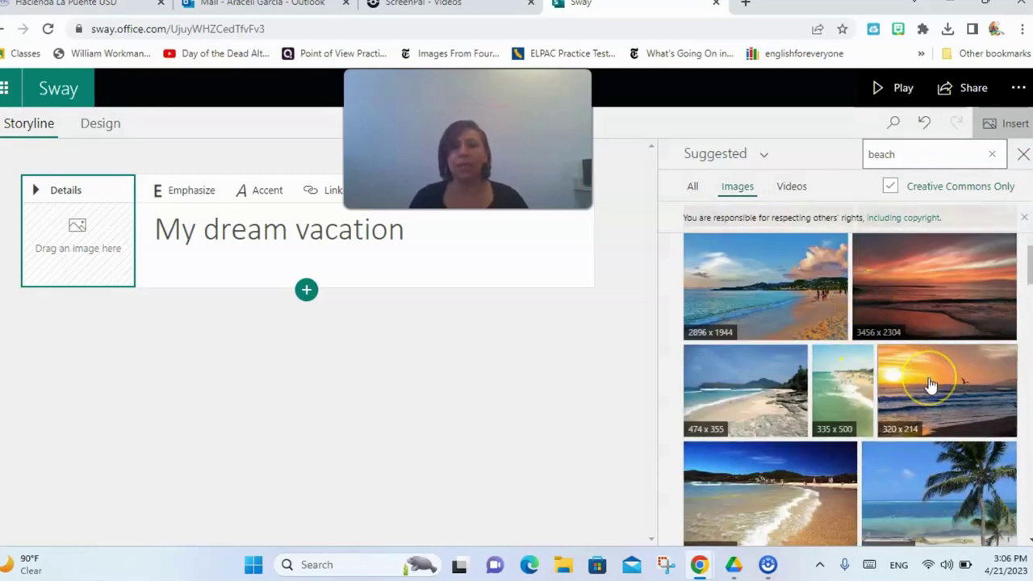
left_click(930, 381)
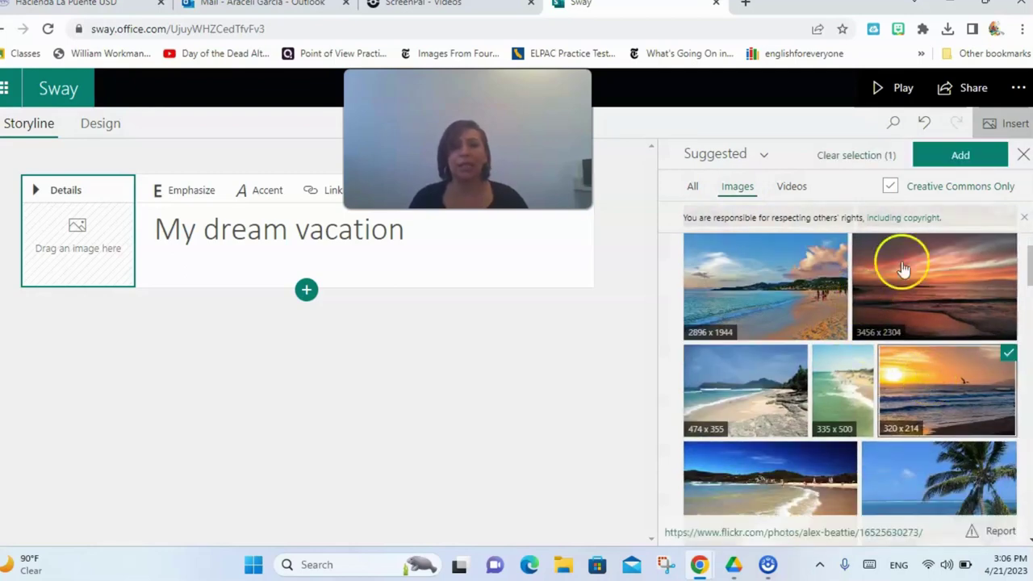
left_click(958, 156)
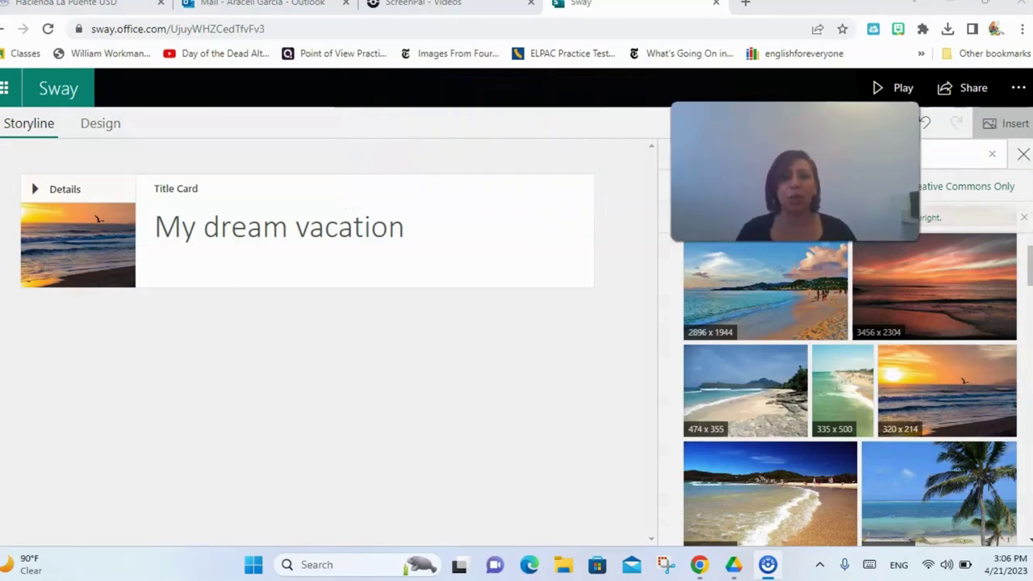
left_click(246, 226)
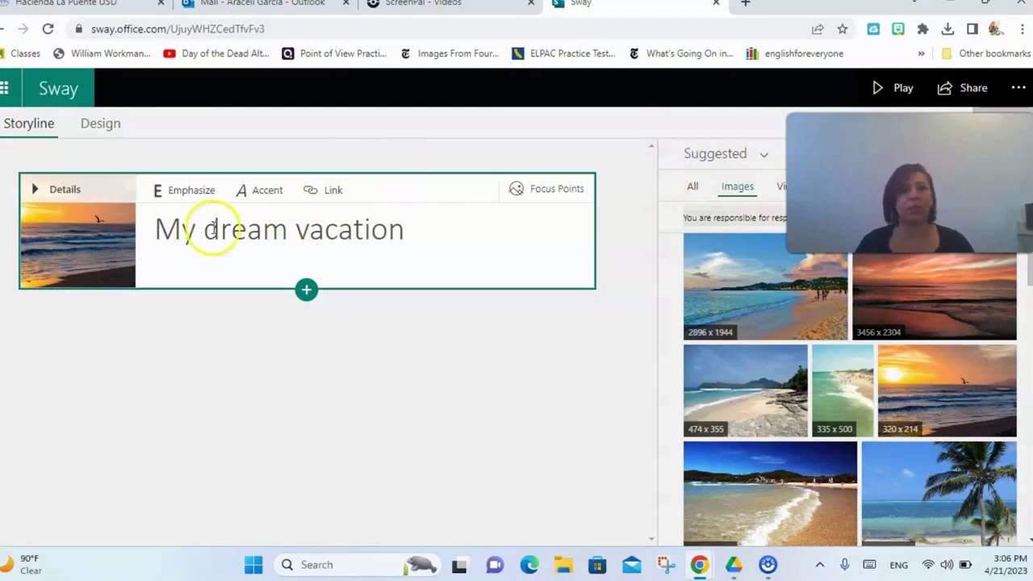
- Preview the design, trying Vertical, Slides and Horizontal layouts before settling on Vertical
left_click(100, 127)
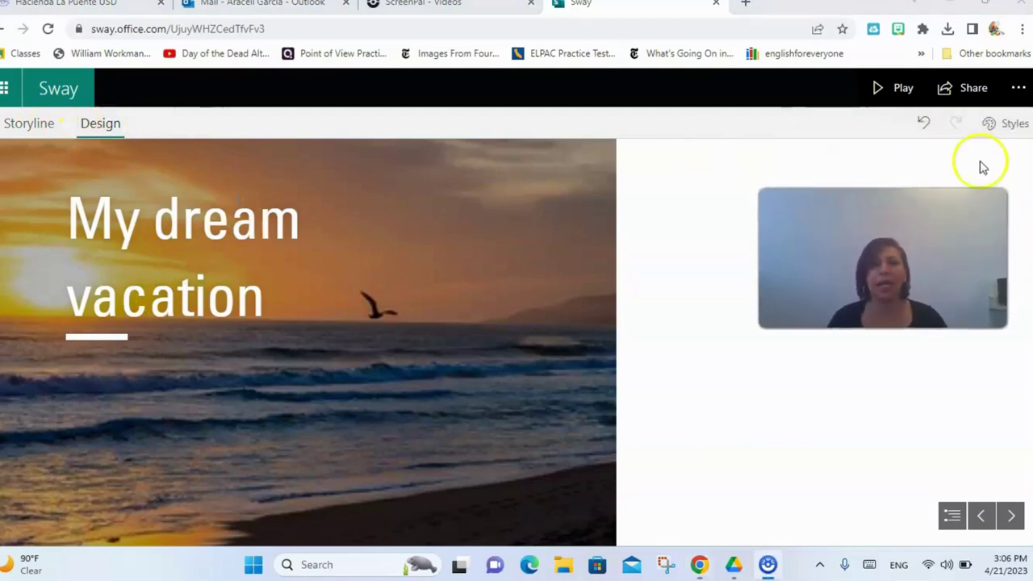
left_click(1003, 123)
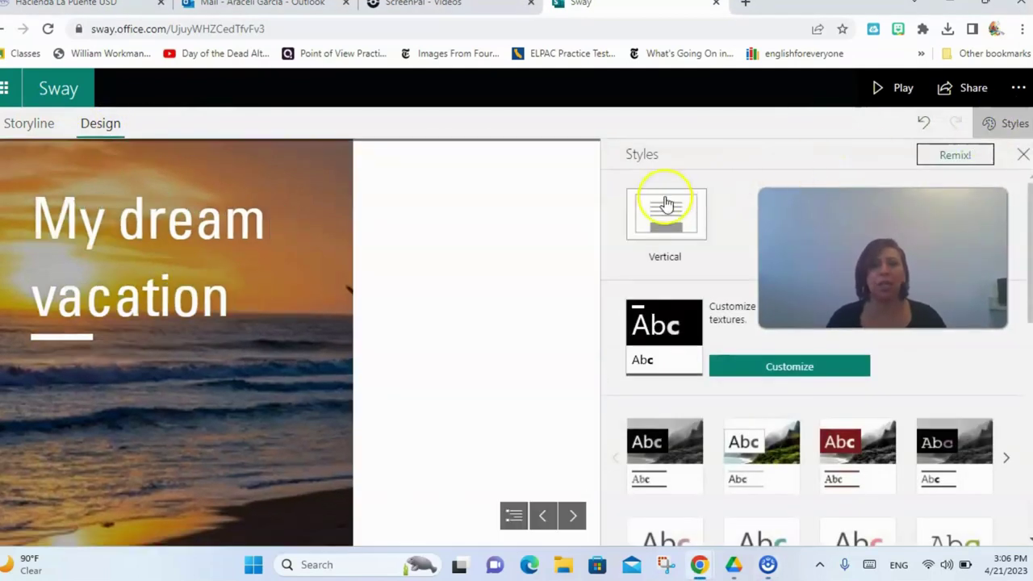
left_click(692, 226)
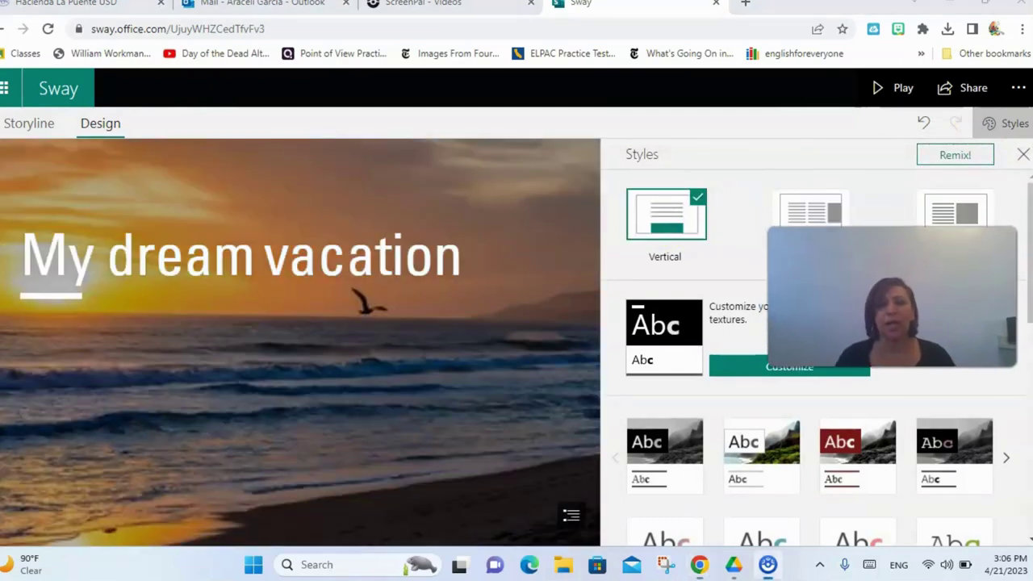
left_click(962, 211)
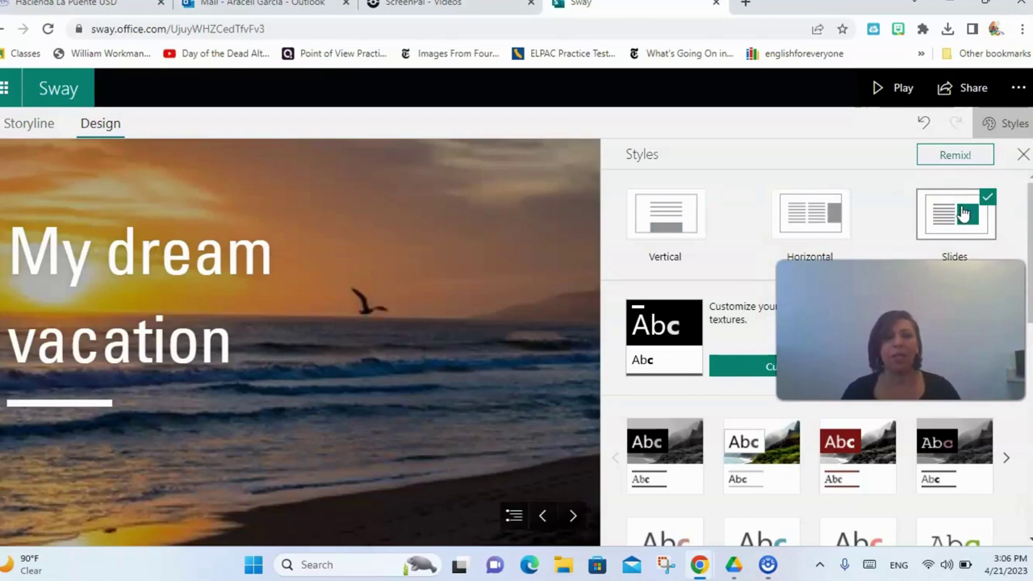
left_click(797, 225)
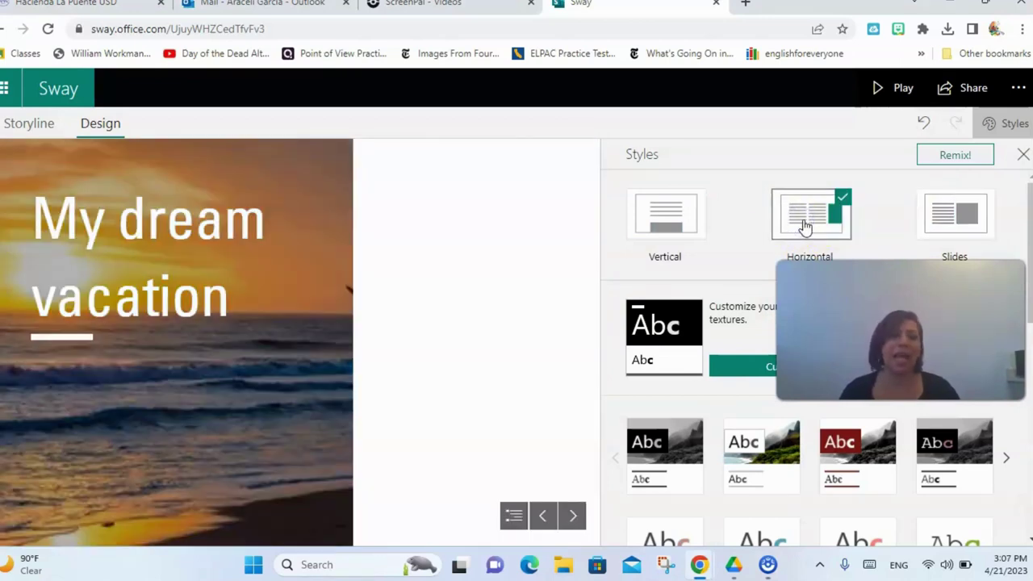
left_click(668, 213)
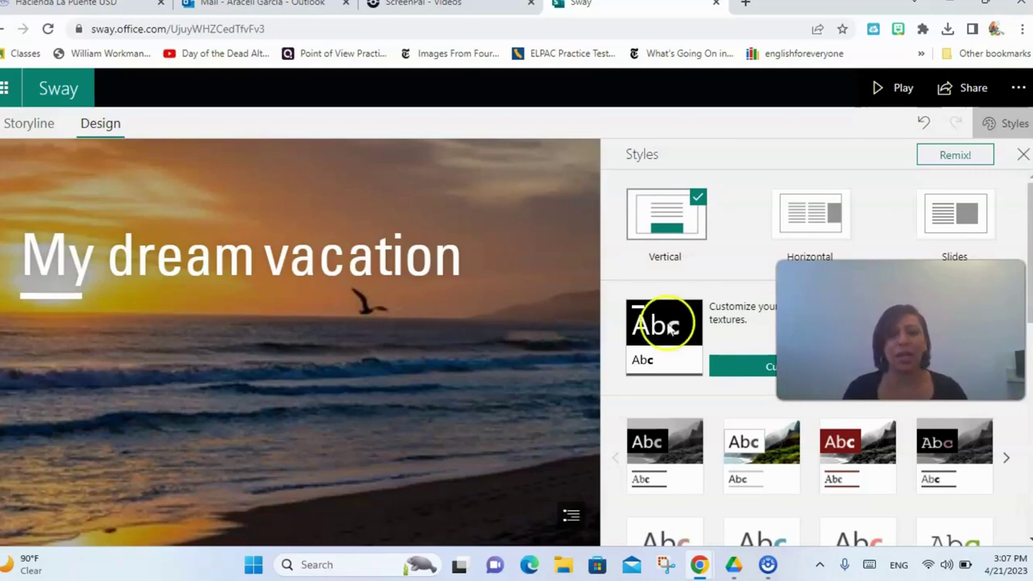
- Apply a design style that places the title under the sunset photo
scroll(641, 331, "down", 1)
left_click(658, 379)
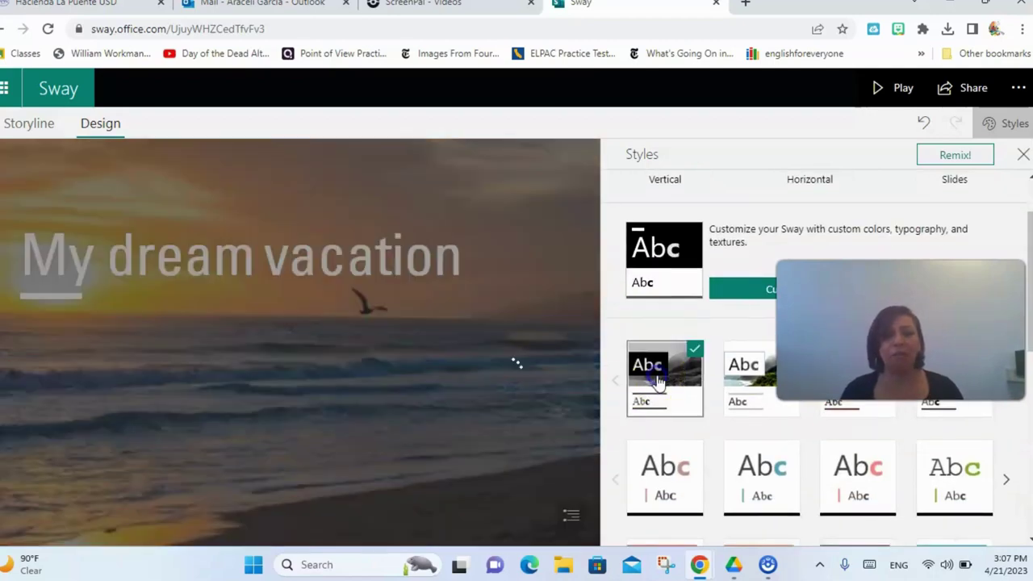
left_click(665, 458)
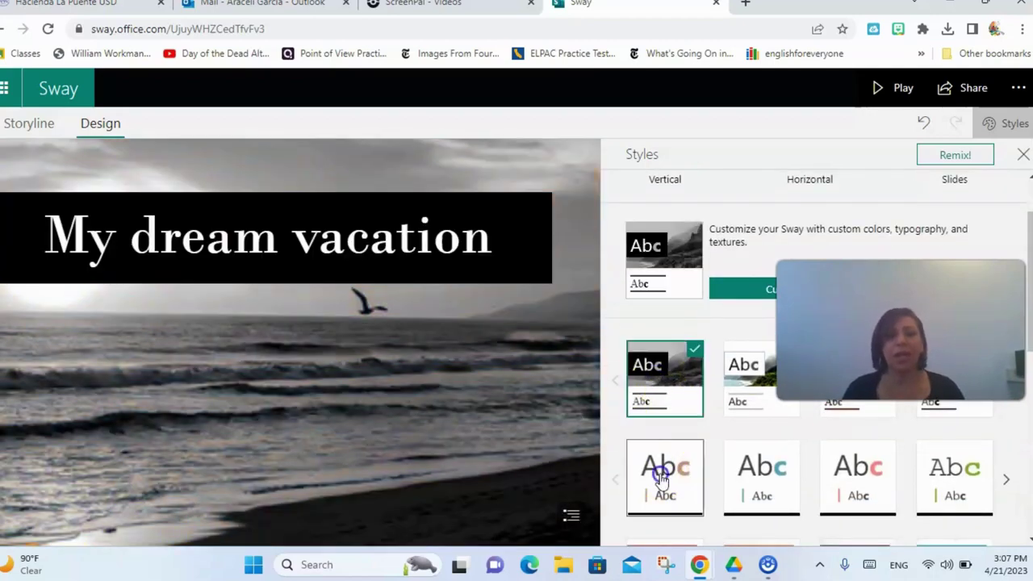
scroll(676, 425, "down", 2)
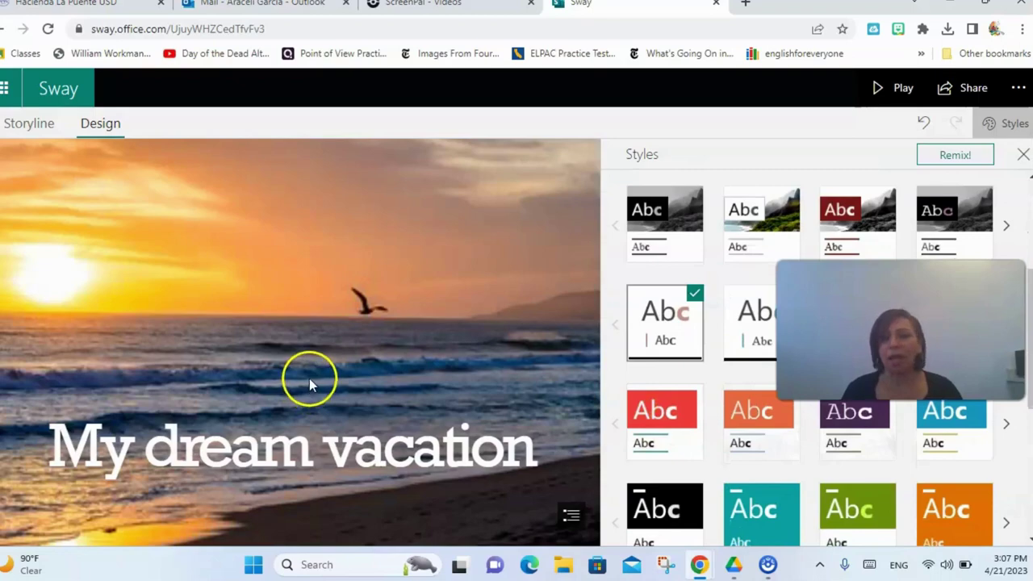
left_click(28, 123)
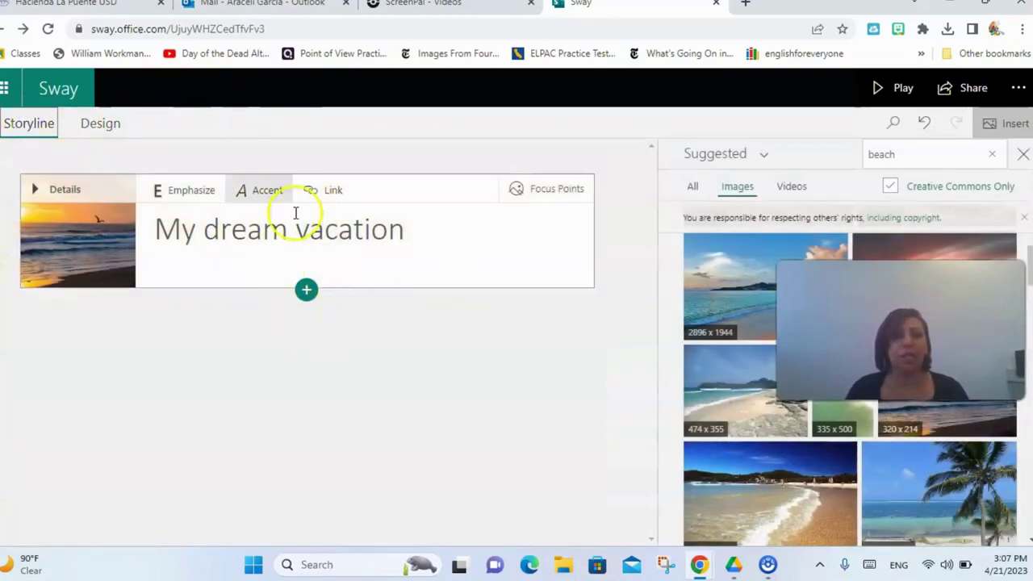
- Emphasize the 'My dream vacation' title text and show the options for adding a following card
left_click_drag(405, 231, 162, 228)
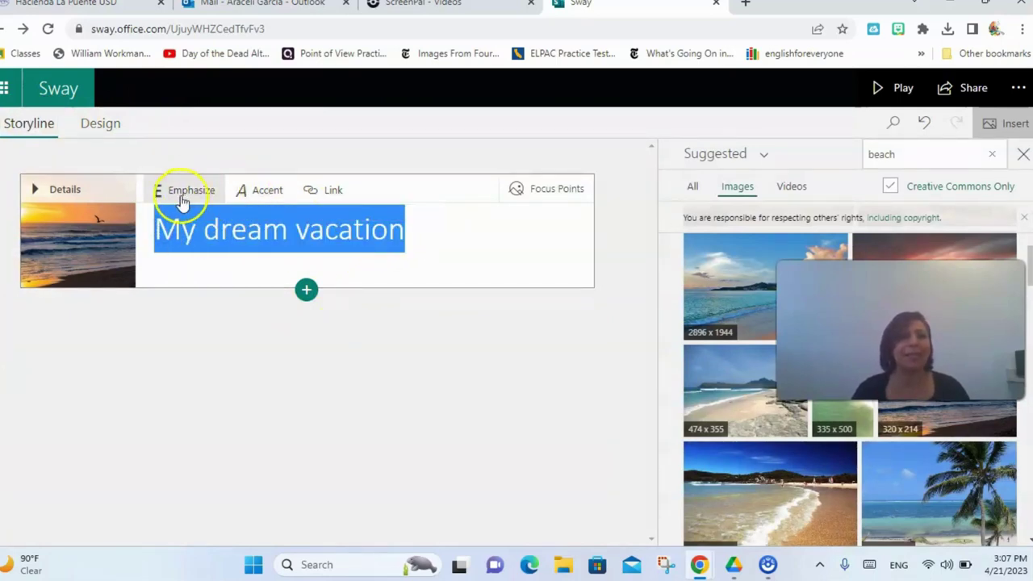
left_click(182, 200)
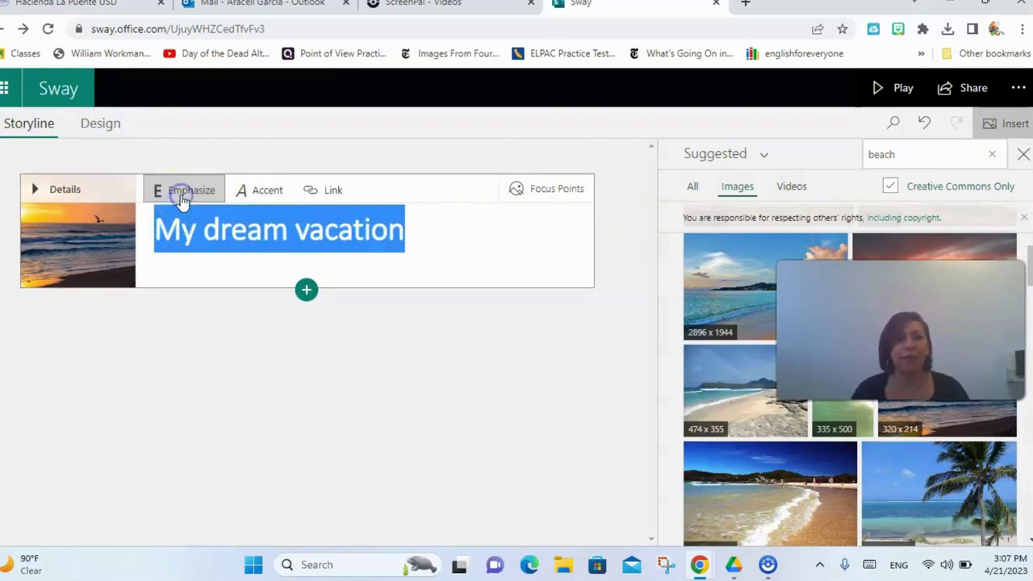
left_click(208, 152)
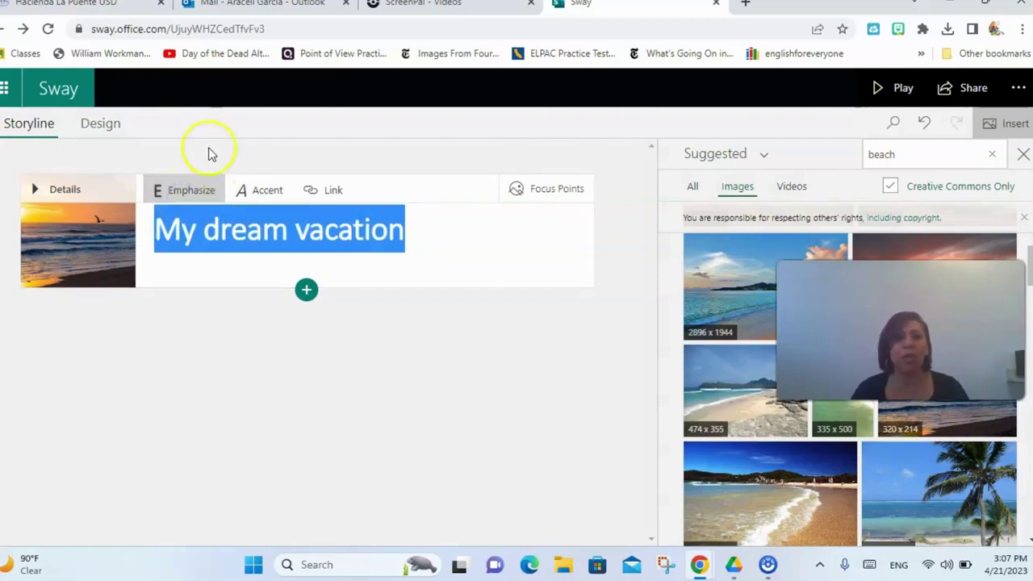
left_click(302, 302)
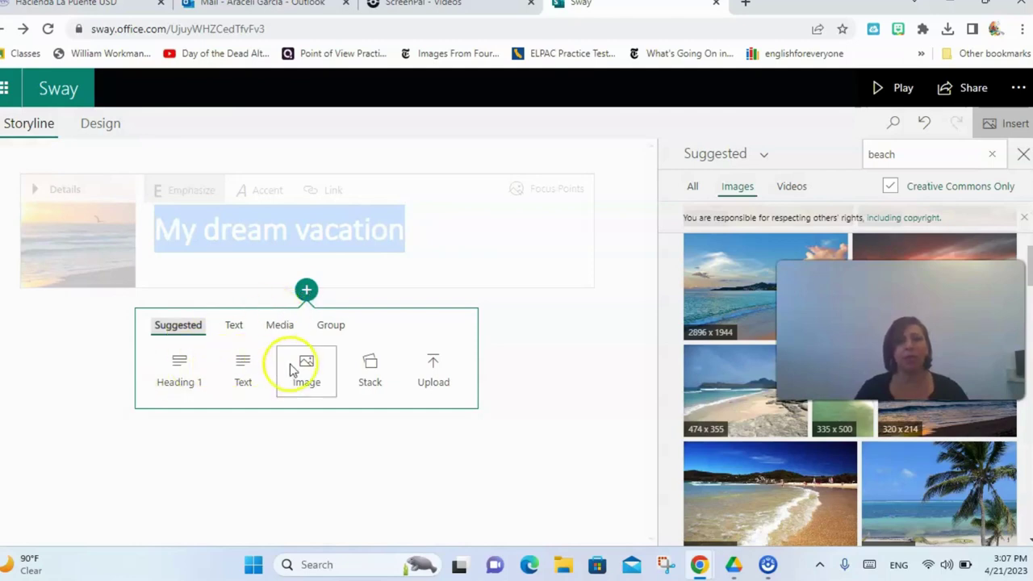
- Add a Heading 1 card titled 'Beach area vacations' below the title card
left_click(184, 374)
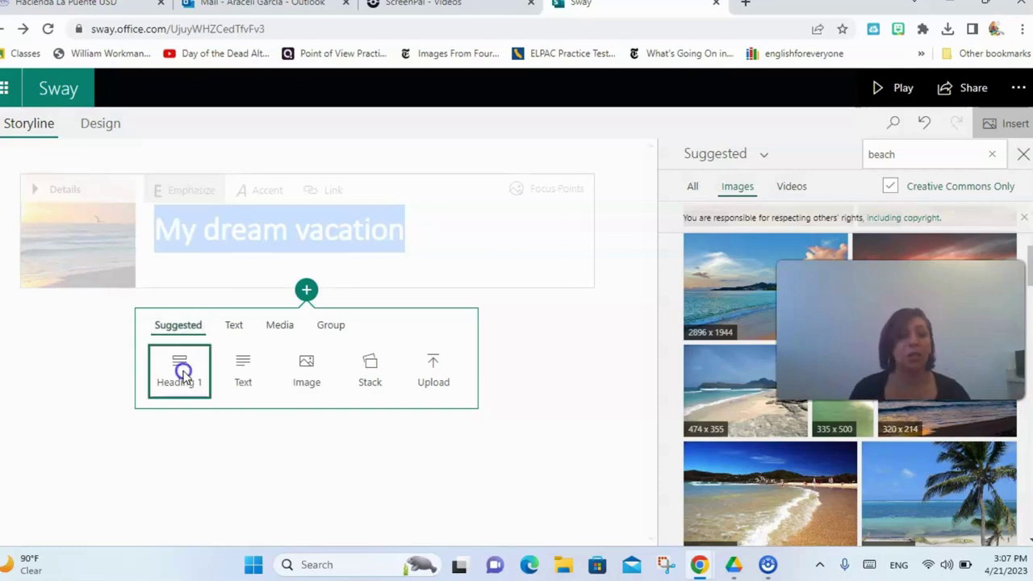
left_click(187, 378)
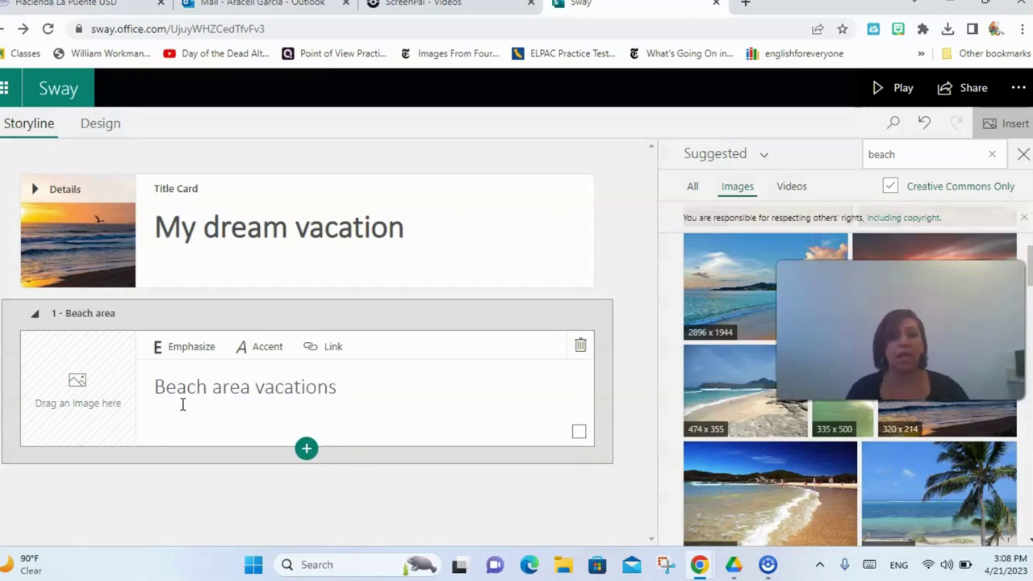
left_click(183, 404)
- Fill the heading card's image slot with the 474 x 355 beach photo from image search
left_click(60, 403)
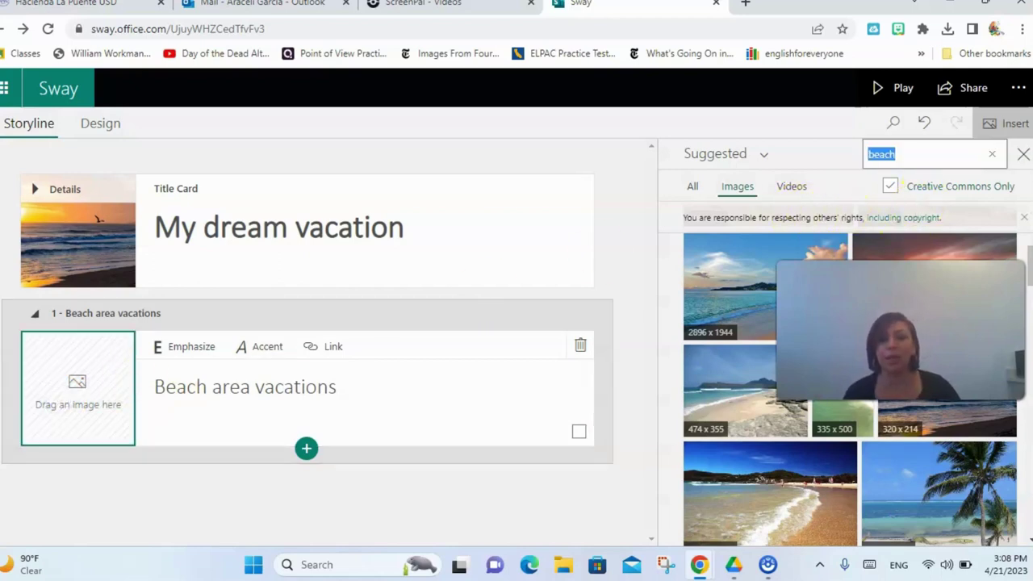
left_click(734, 414)
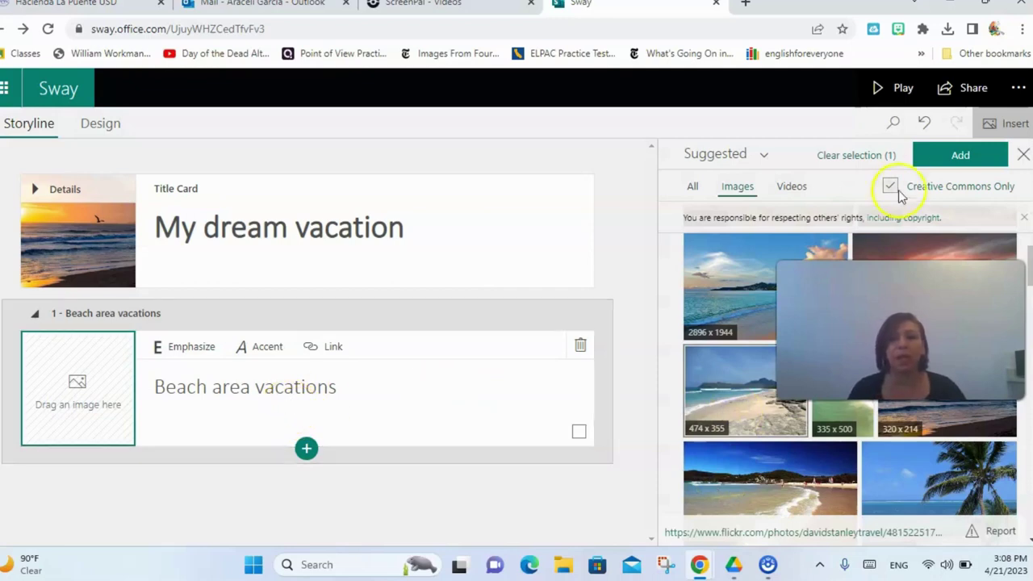
left_click(926, 162)
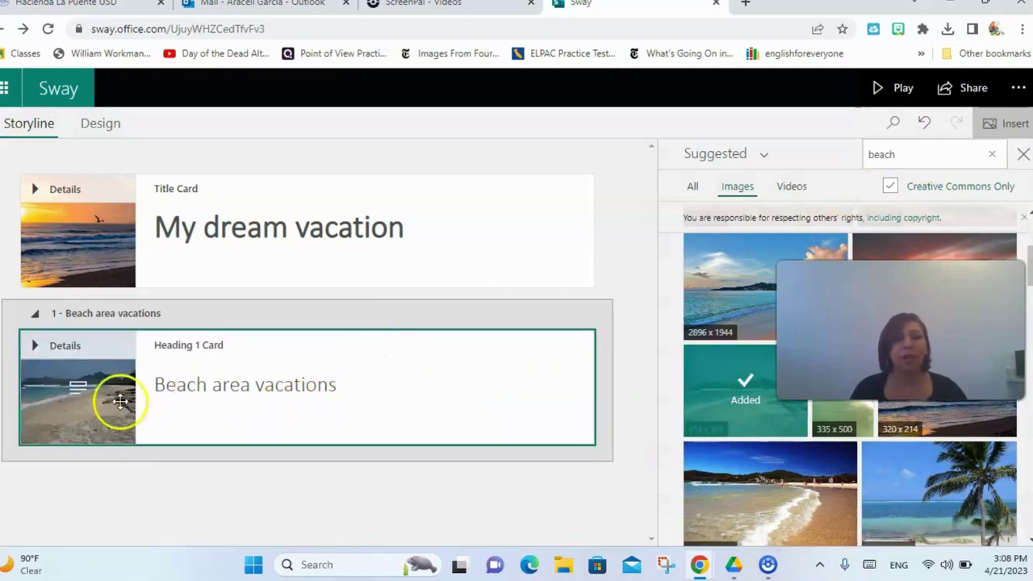
left_click(268, 387)
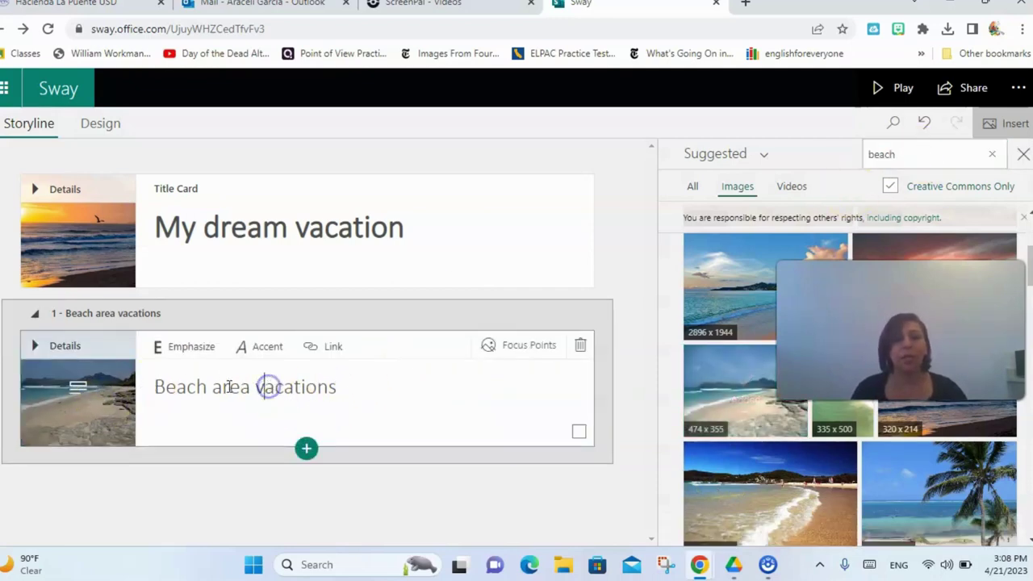
- Toggle 'The entire image is important' on and off, then set the focus point on the hills
left_click(540, 349)
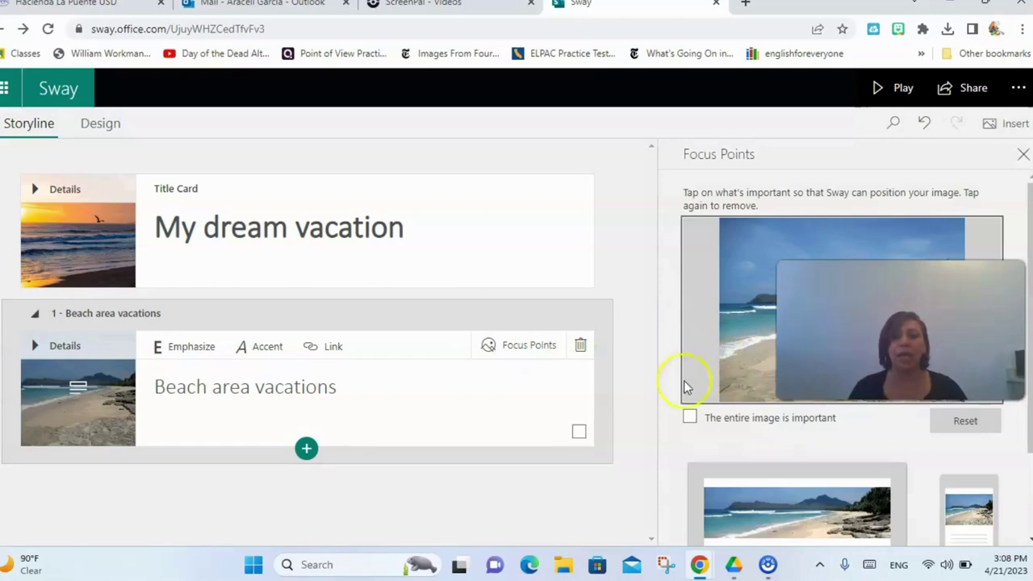
scroll(751, 396, "down", 2)
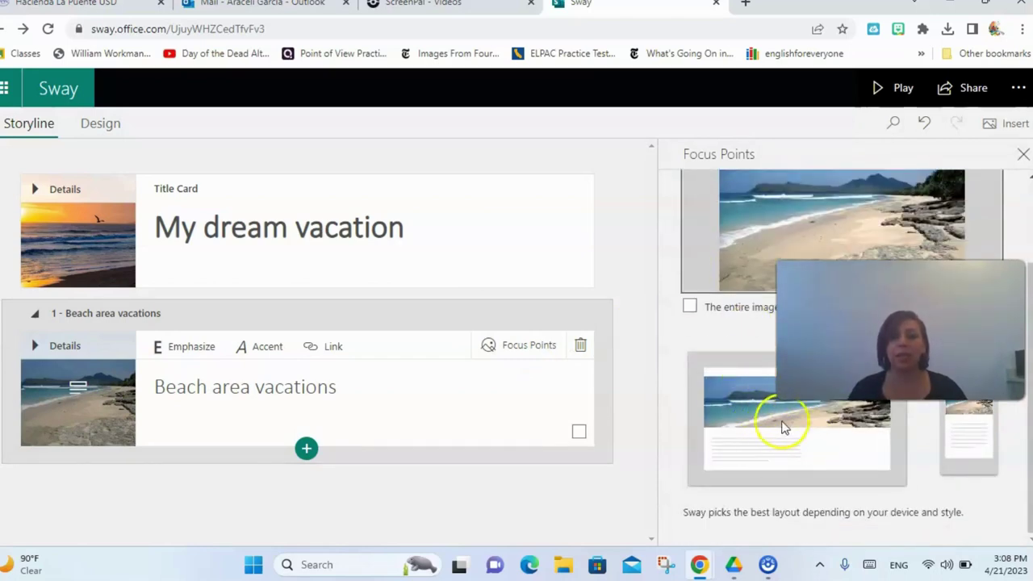
scroll(759, 419, "up", 1)
left_click(688, 390)
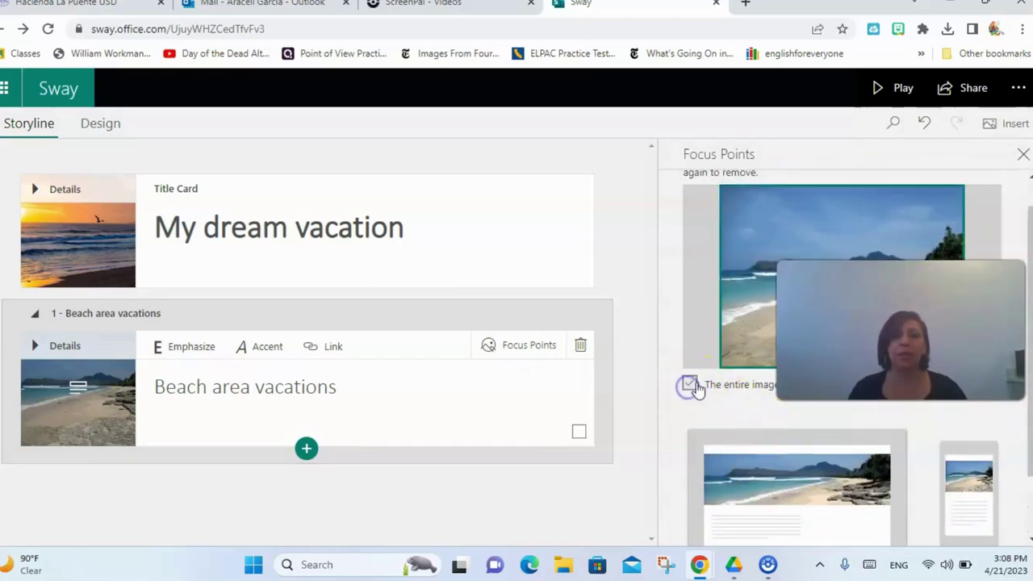
scroll(789, 410, "down", 1)
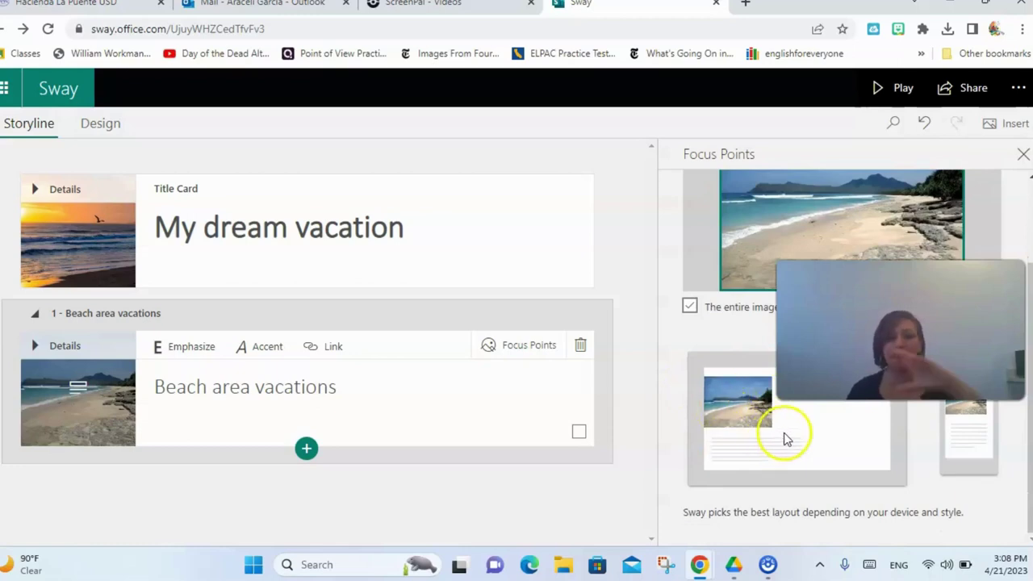
scroll(808, 436, "up", 2)
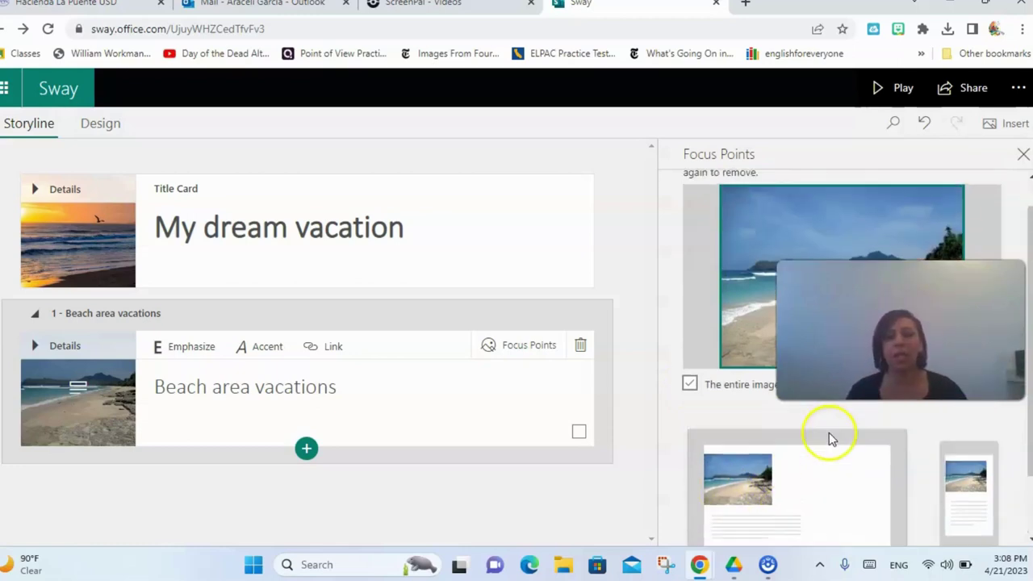
left_click(690, 418)
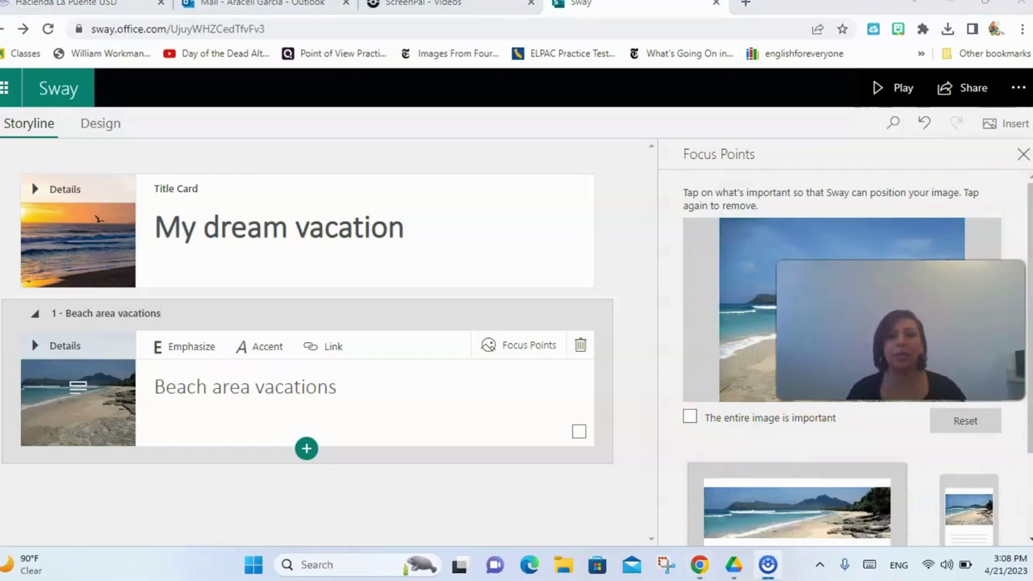
left_click(880, 291)
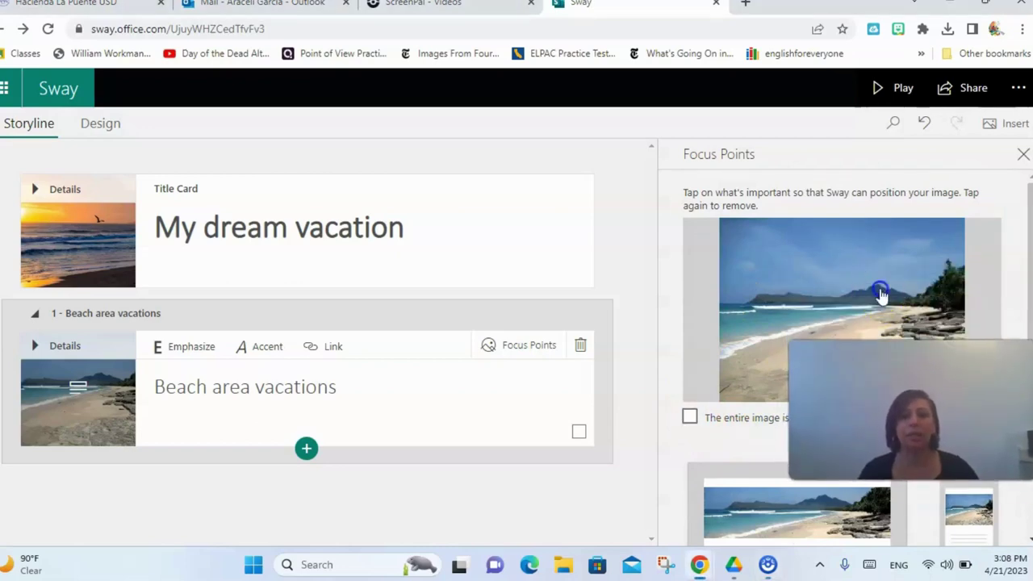
scroll(770, 291, "down", 3)
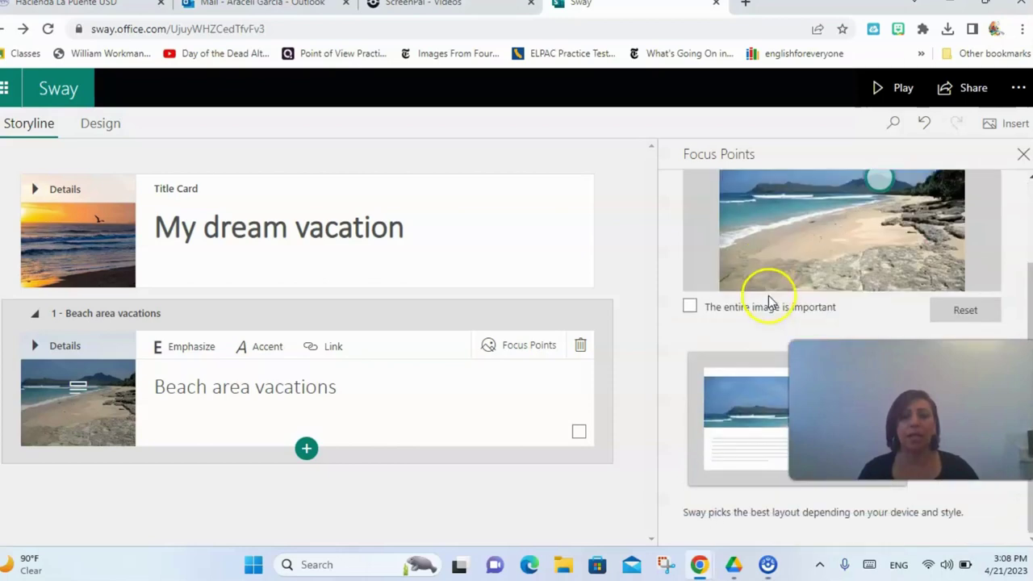
scroll(864, 222, "up", 2)
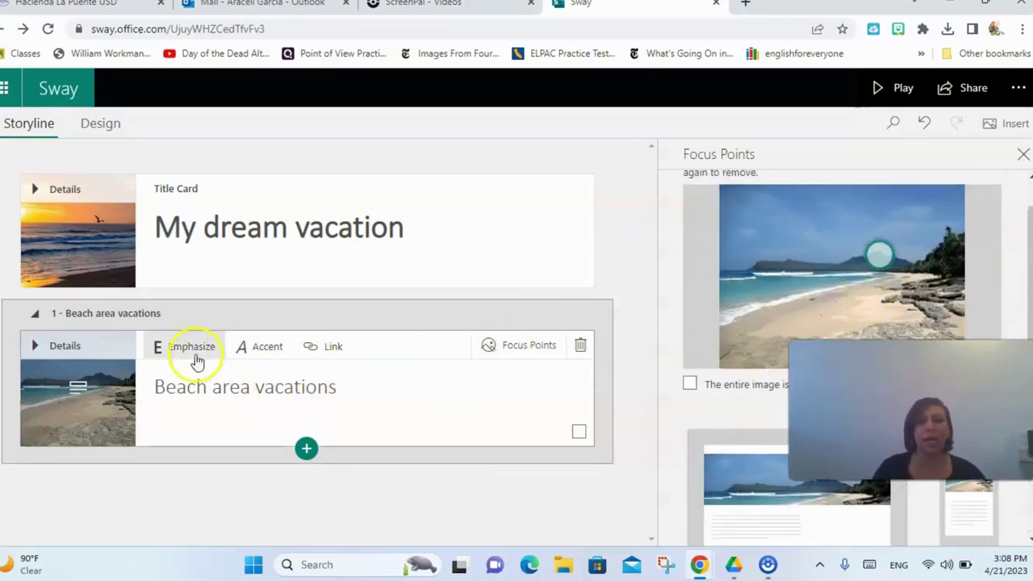
left_click(100, 126)
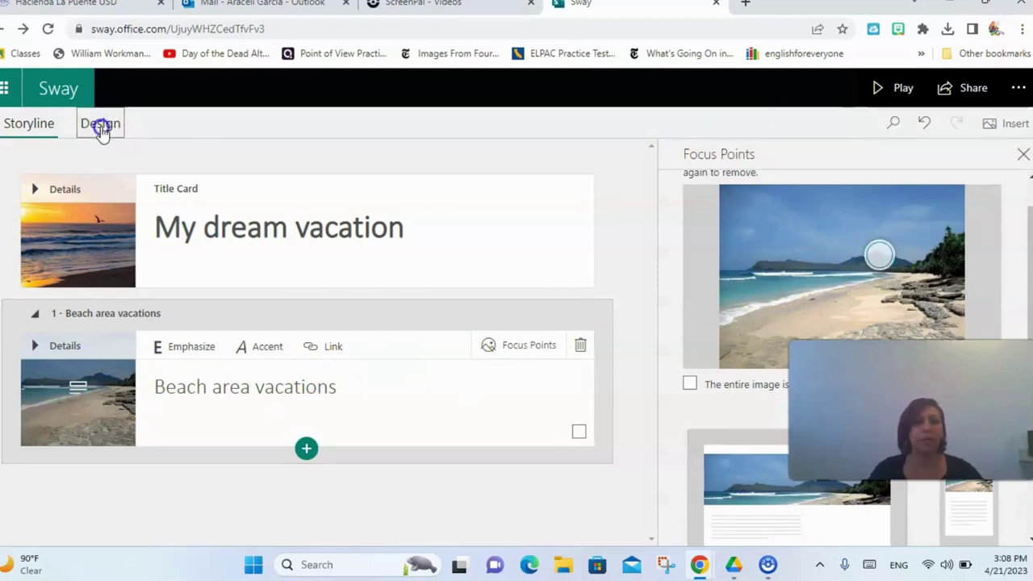
- Play the Sway from the 'My dream vacation' sunset slide to the beach slide, then edit again
left_click(893, 91)
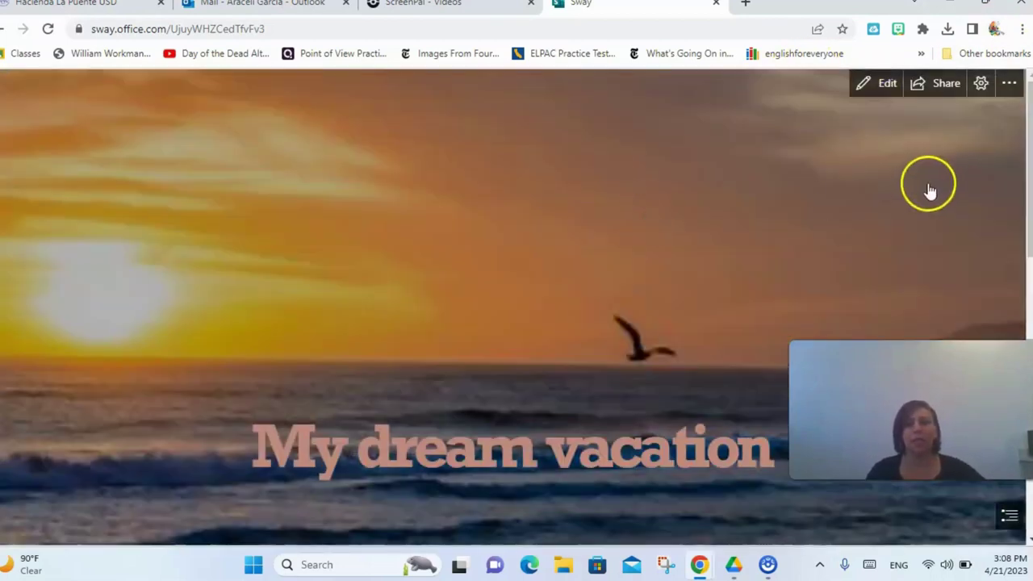
scroll(746, 232, "down", 5)
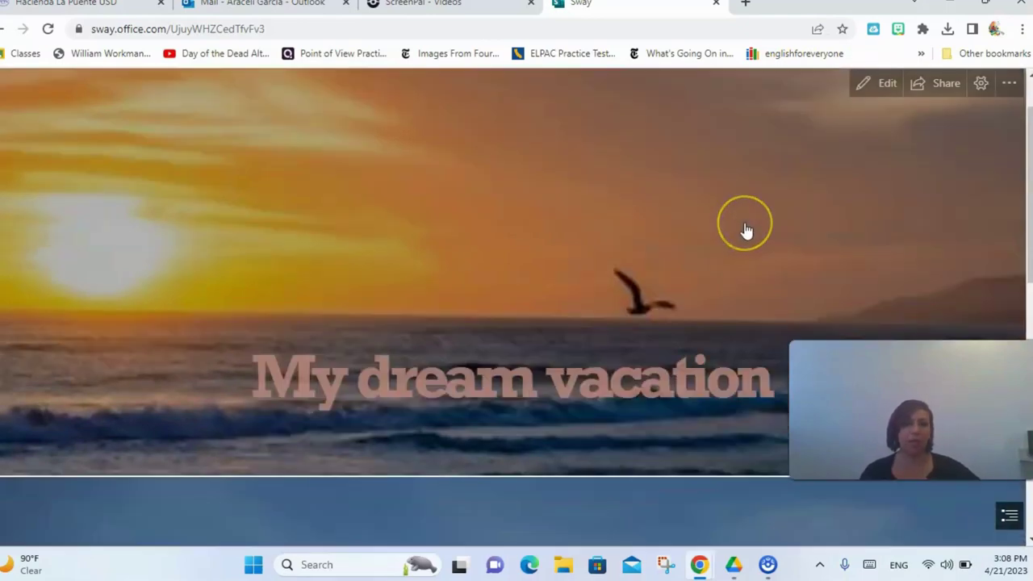
scroll(747, 231, "down", 2)
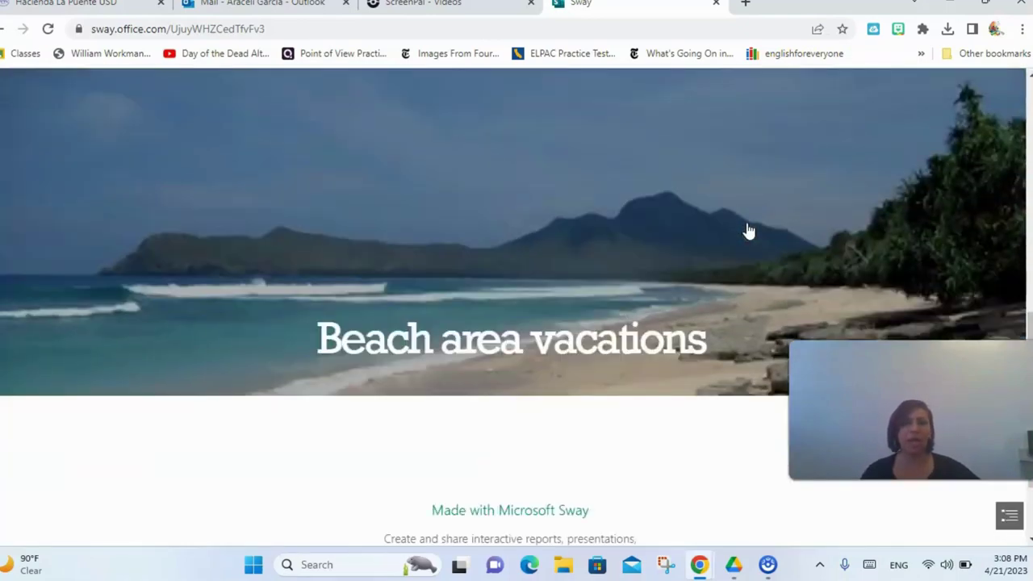
scroll(746, 232, "up", 3)
scroll(748, 232, "down", 3)
scroll(750, 231, "down", 2)
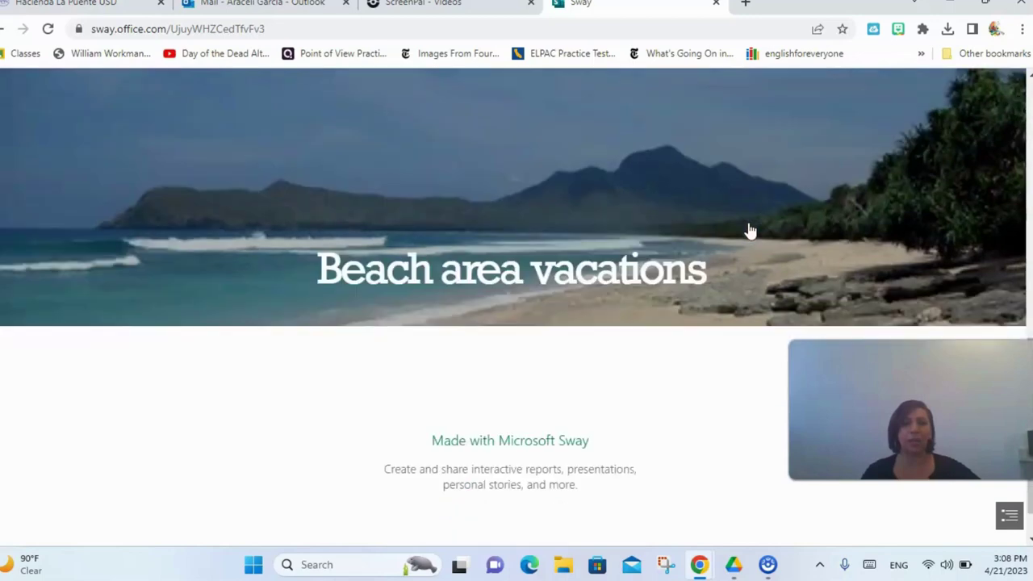
scroll(750, 232, "up", 5)
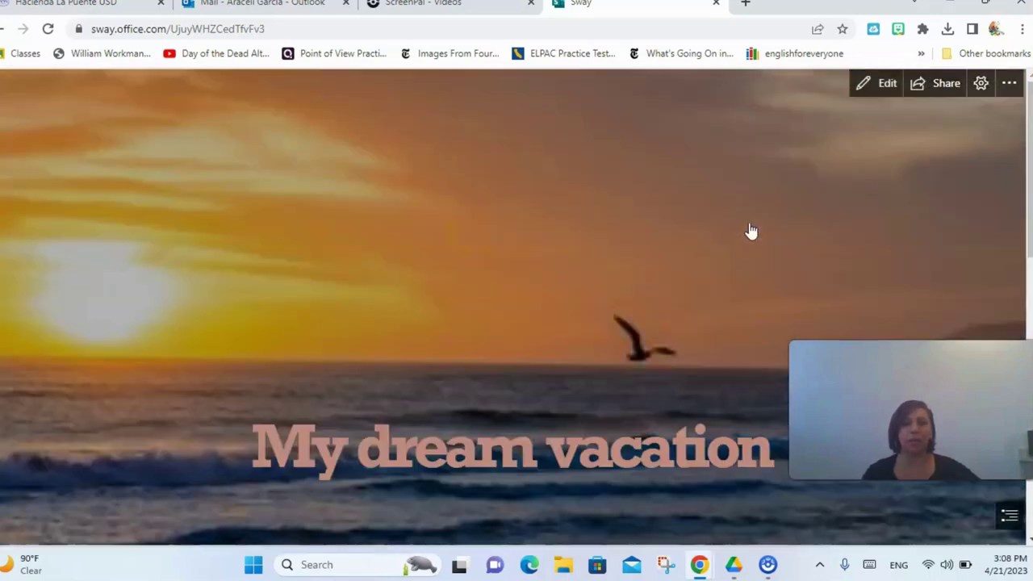
left_click(883, 84)
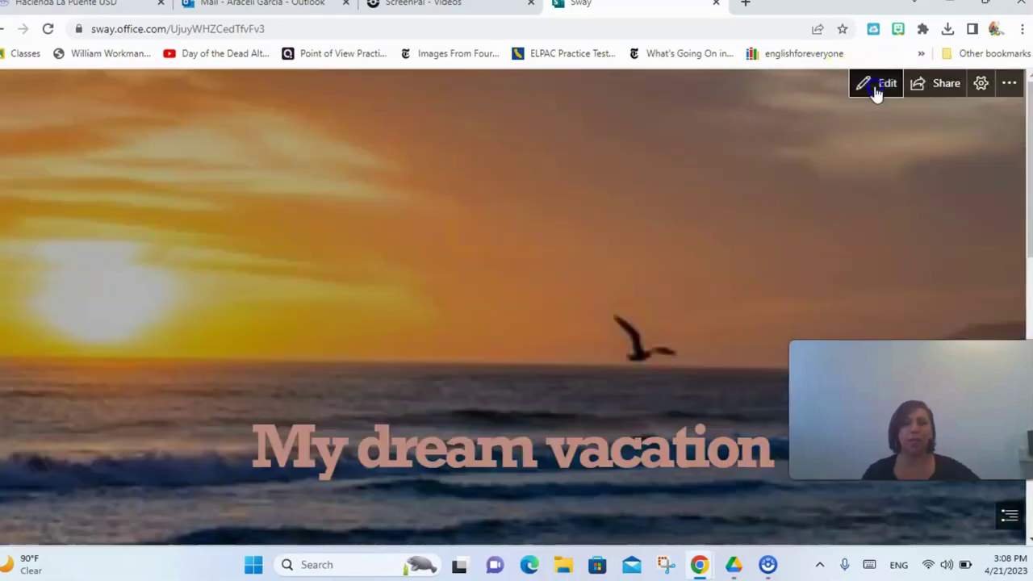
- Remix the Design style twice and choose the Slides layout, giving the orange title font
scroll(432, 343, "down", 5)
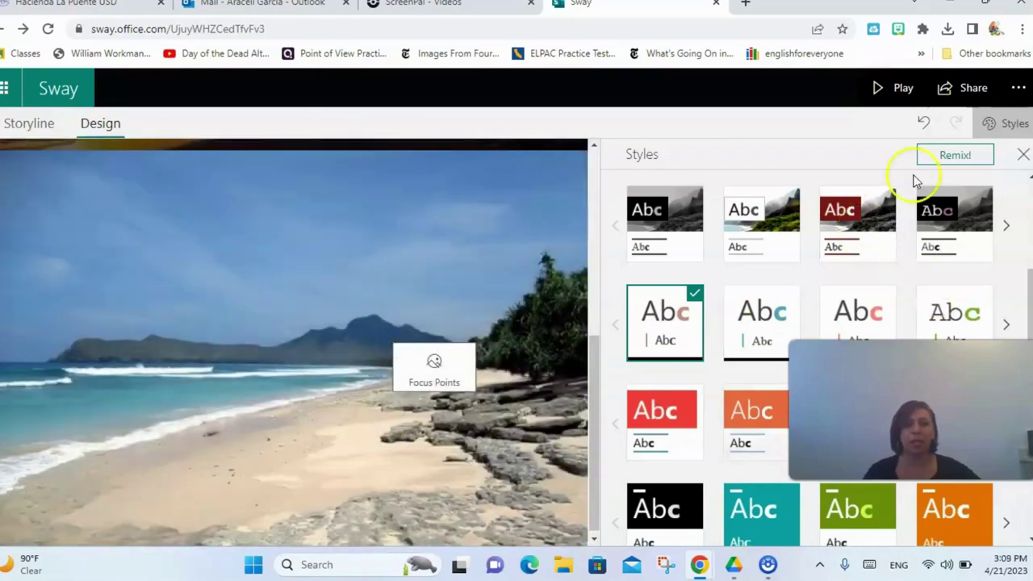
left_click(938, 155)
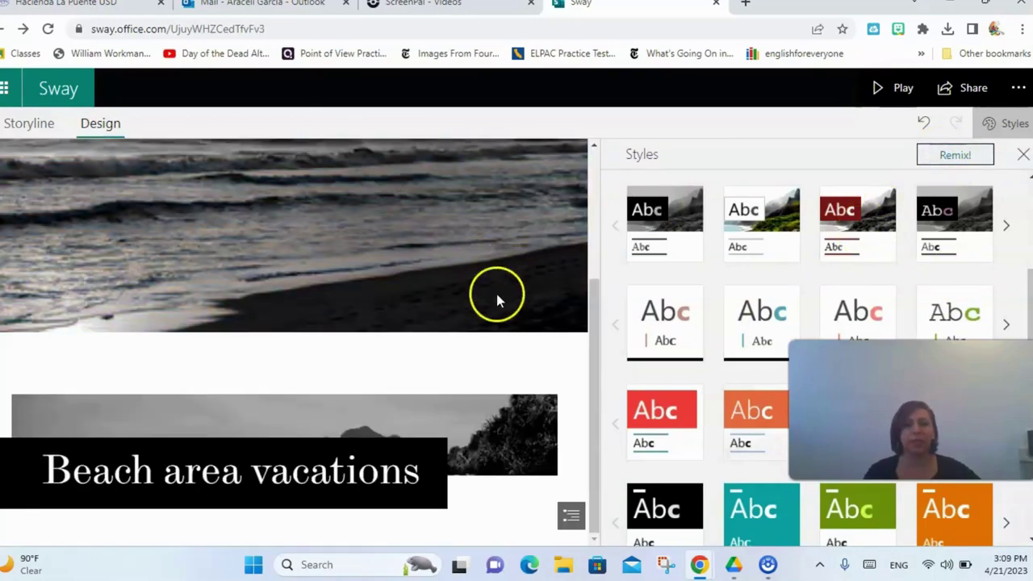
left_click(956, 158)
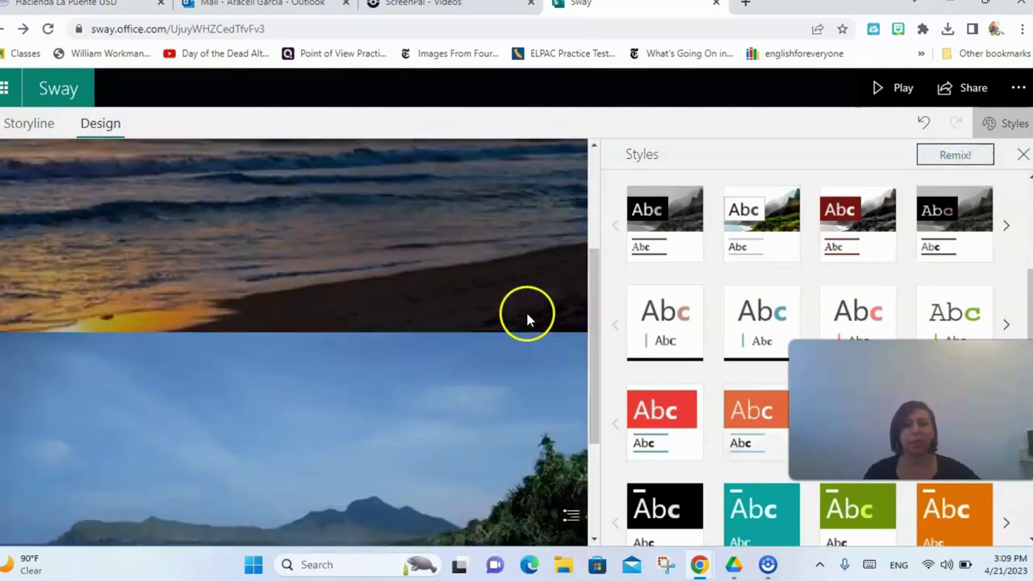
scroll(703, 258, "up", 3)
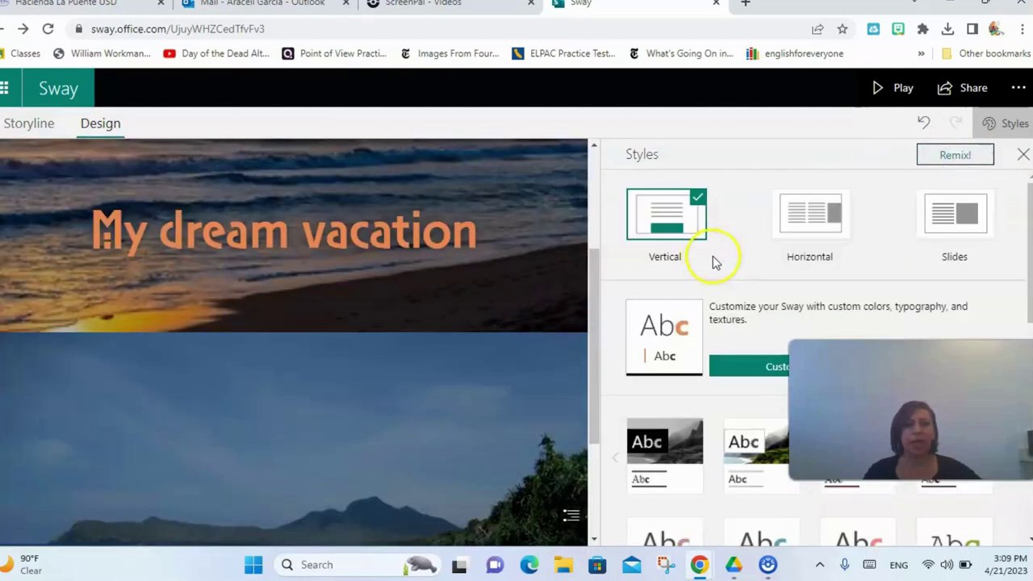
left_click(946, 215)
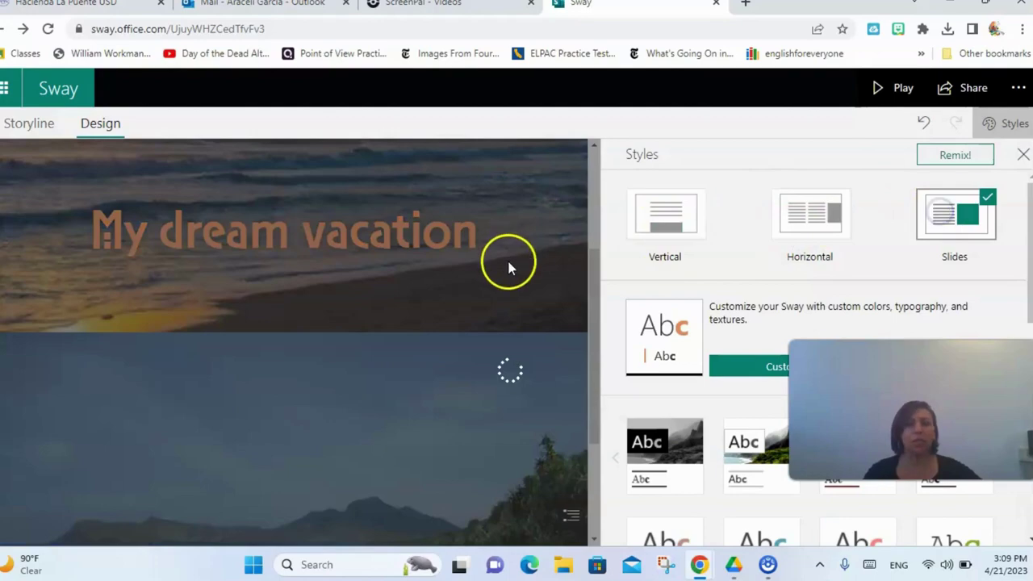
scroll(761, 299, "down", 5)
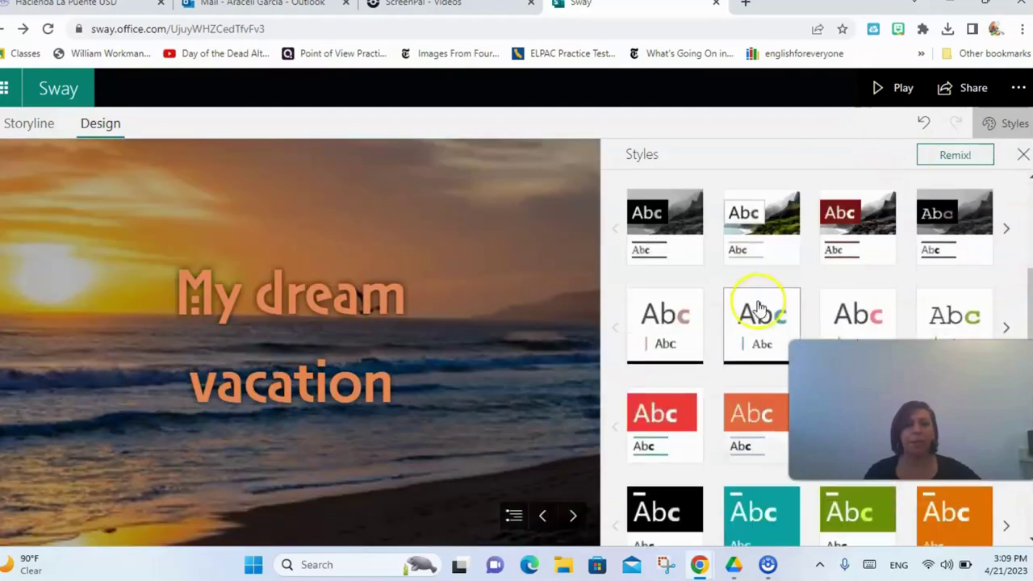
scroll(678, 306, "down", 2)
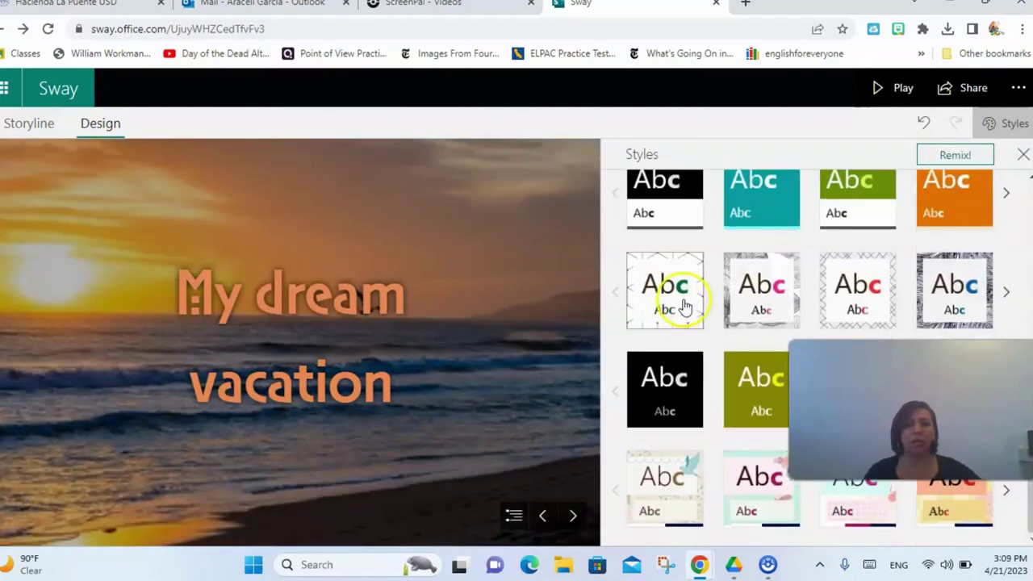
scroll(691, 323, "up", 5)
scroll(734, 290, "up", 3)
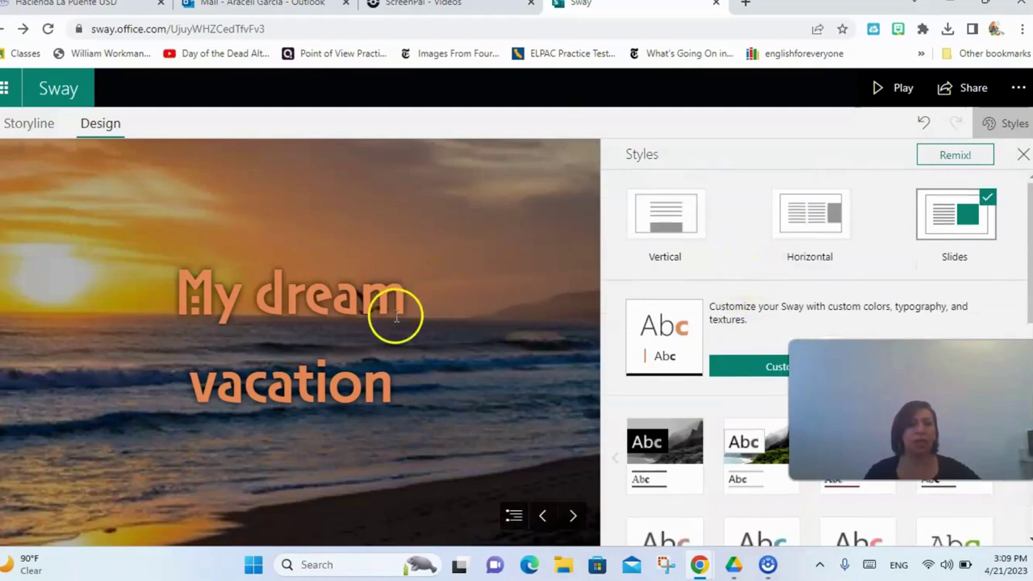
left_click(28, 125)
- Review the beach image's focus point settings and close them unchanged
left_click(214, 417)
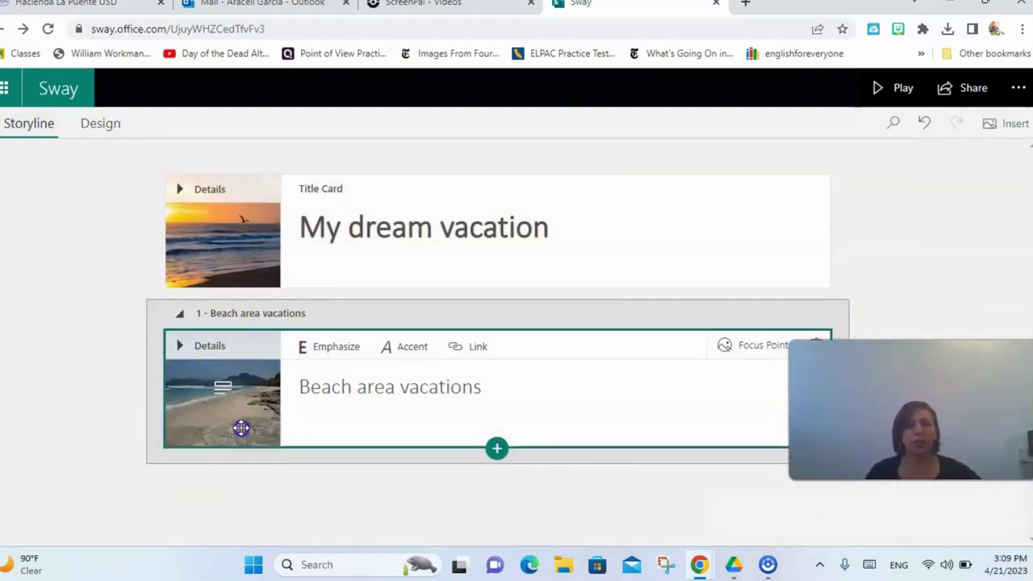
left_click(762, 347)
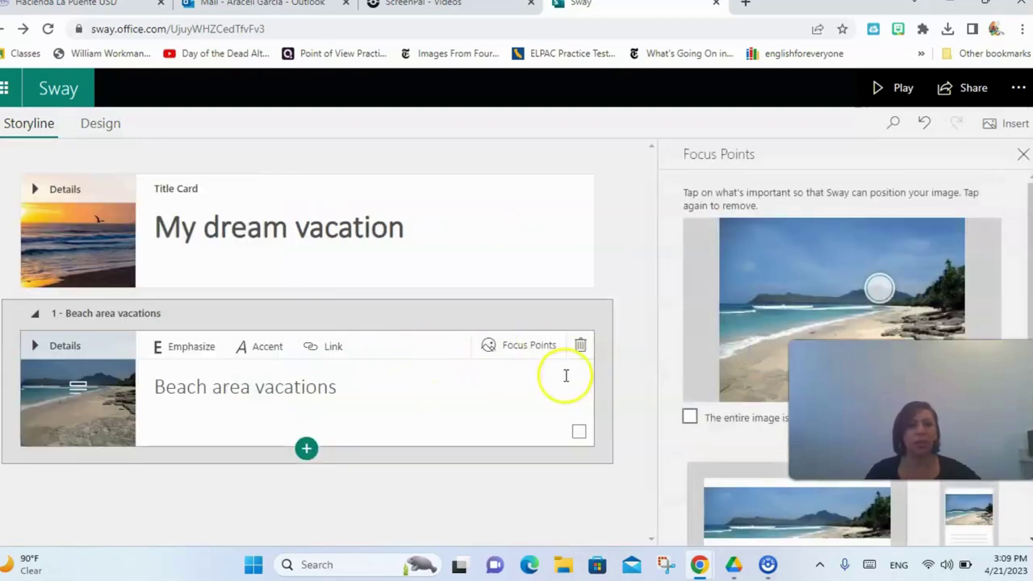
scroll(787, 355, "down", 2)
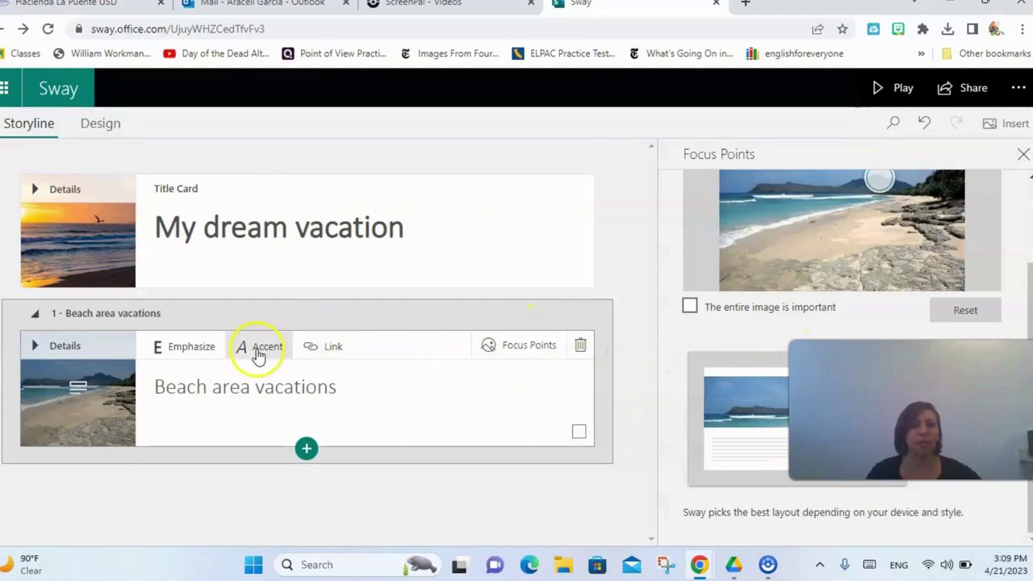
left_click(513, 348)
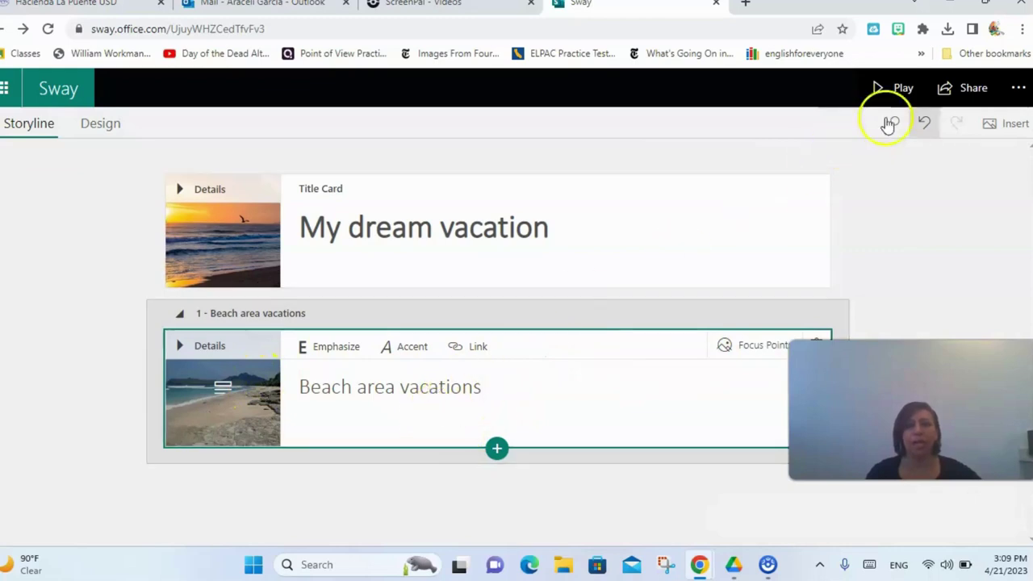
- Play the restyled Sway showing 'My dream vacation' in its new font, then return to editing
left_click(898, 88)
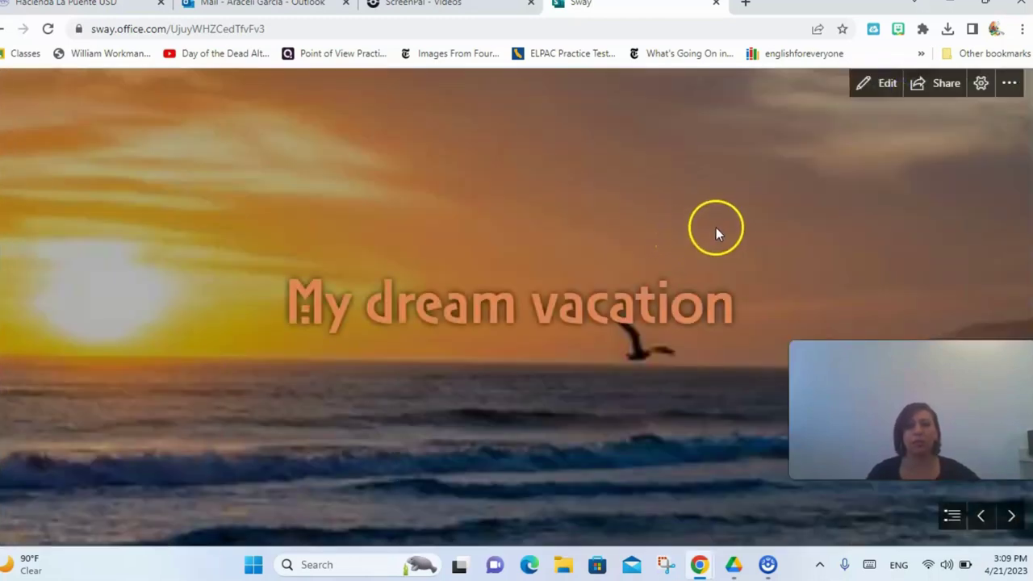
left_click(800, 264)
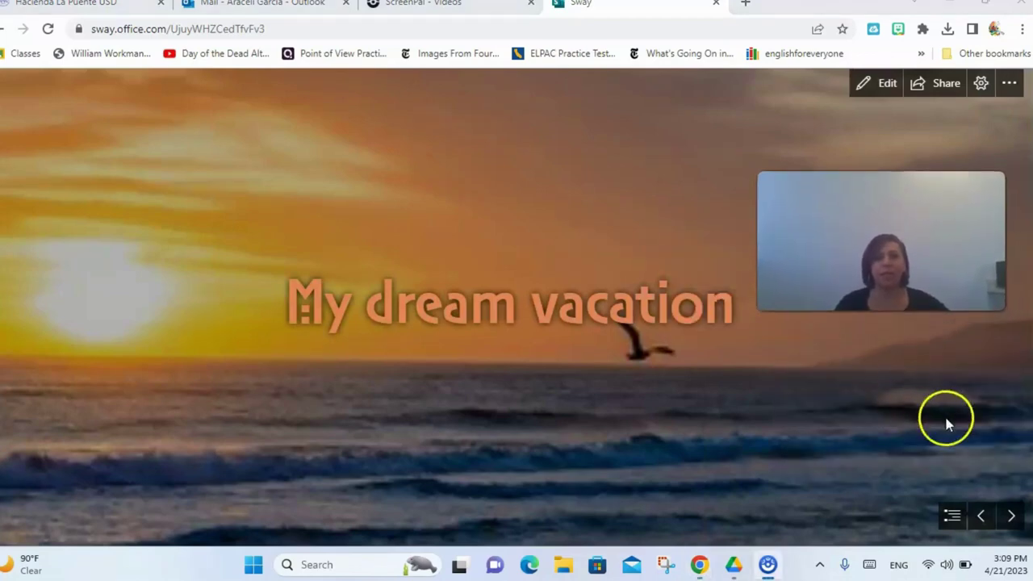
left_click(840, 381)
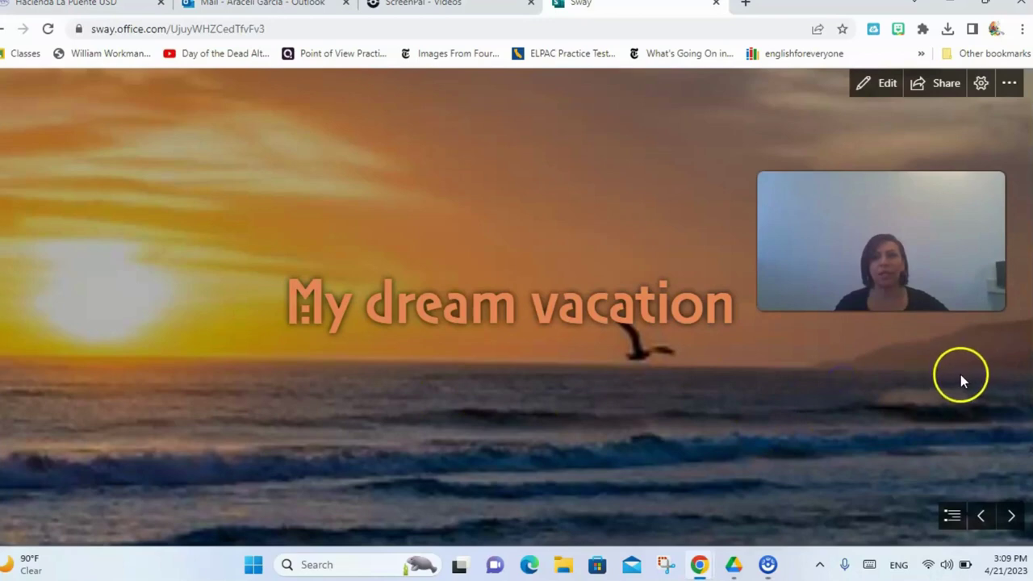
left_click(876, 85)
left_click(453, 382)
- Insert a Text card below the Beach area vacations heading and type text ending in 'Cancun'
left_click(544, 253)
left_click(477, 396)
left_click(496, 449)
left_click(434, 496)
left_click(342, 380)
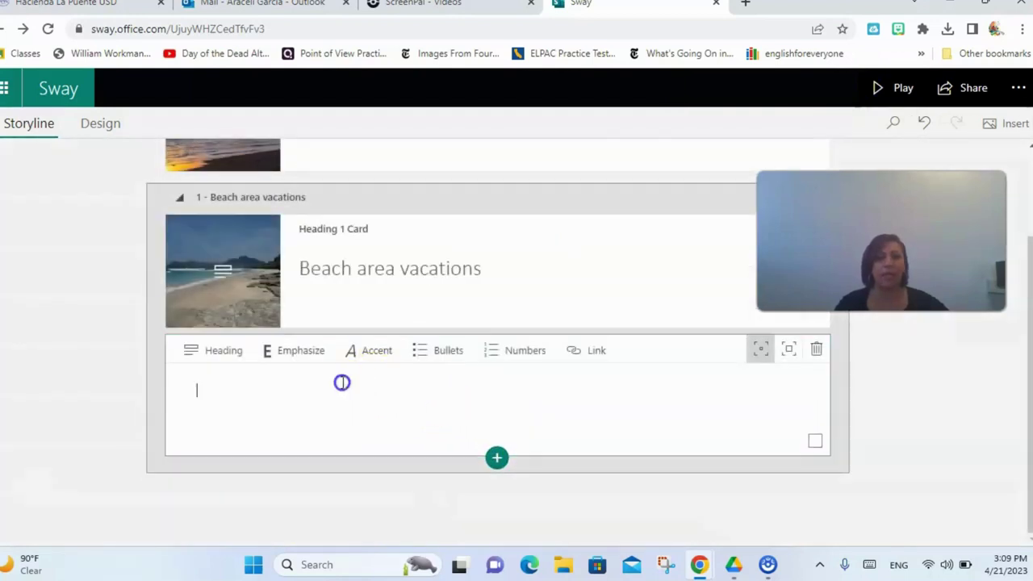
left_click(306, 383)
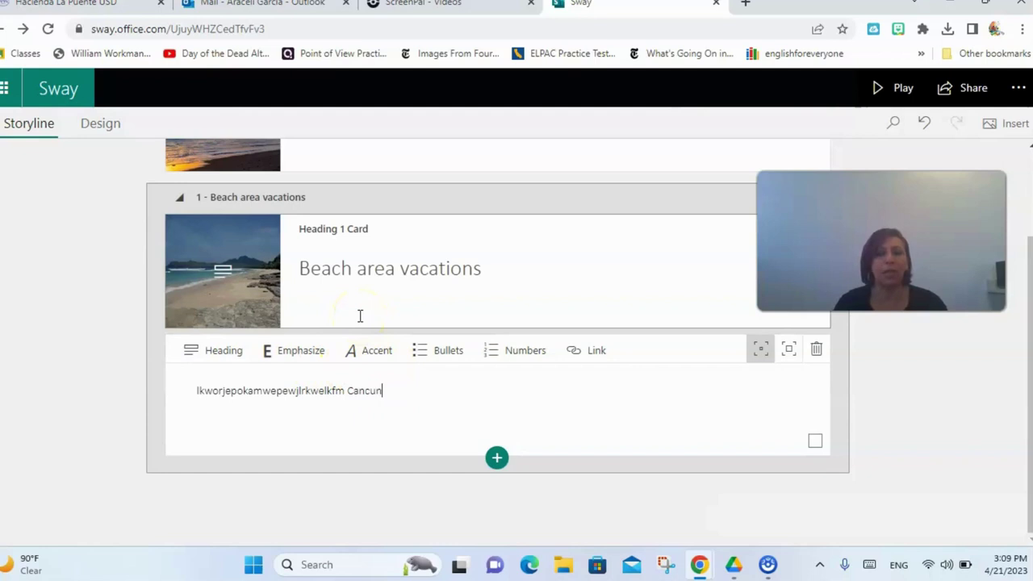
- Select the word Cancun and try adding a link to it, confirming with OK
left_click(389, 391)
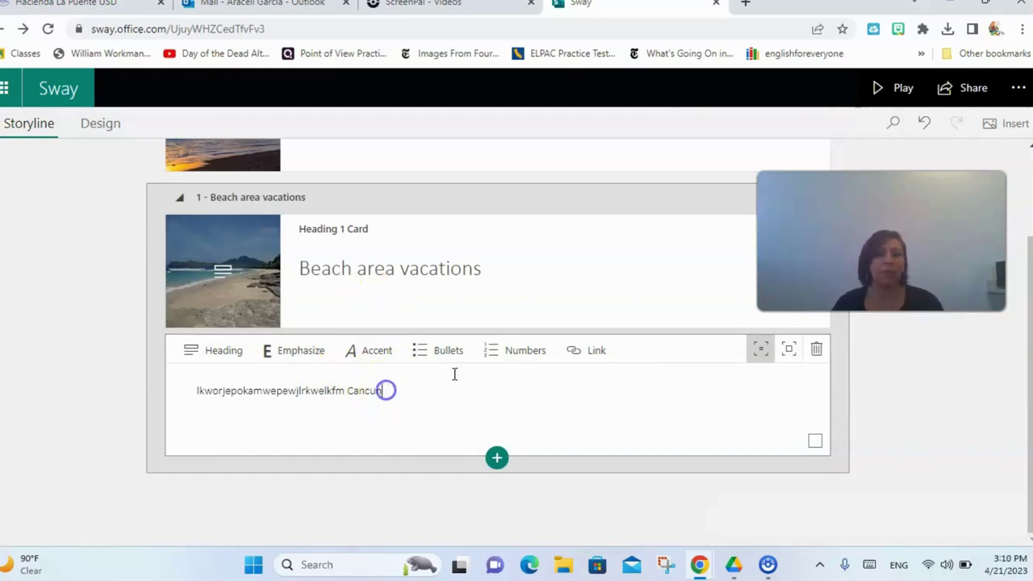
left_click_drag(382, 391, 343, 391)
left_click(576, 350)
left_click(362, 345)
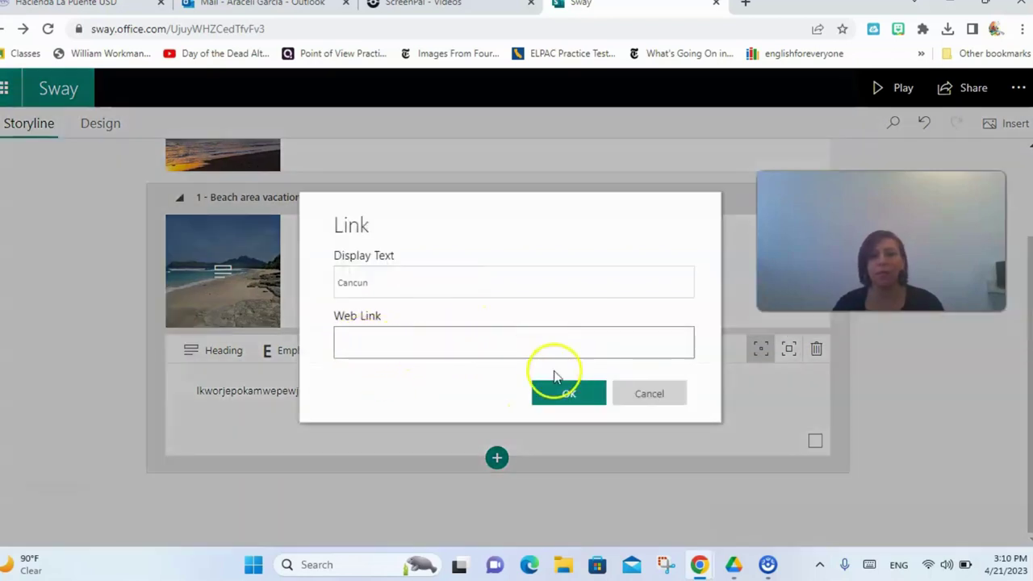
left_click(569, 393)
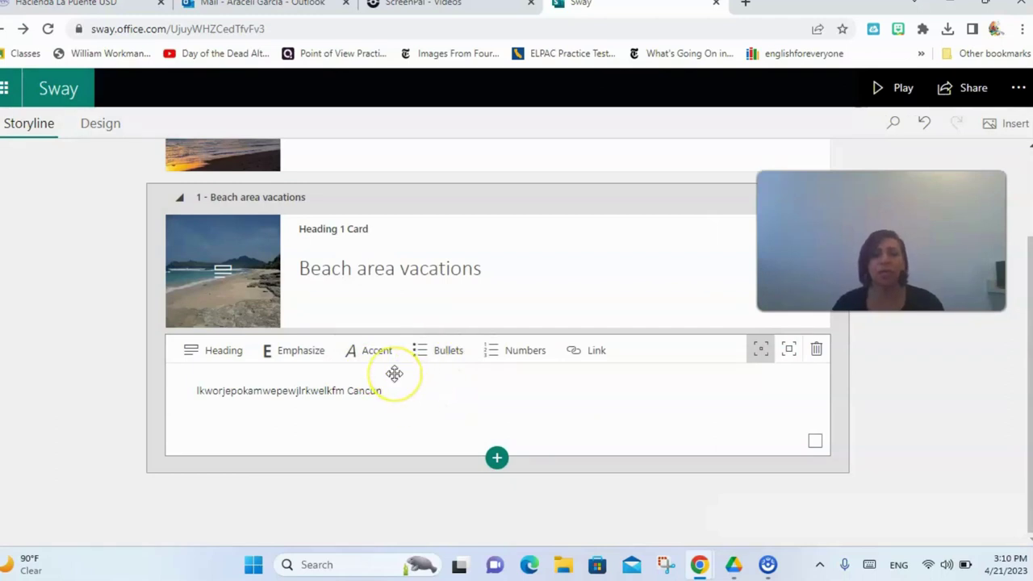
left_click(271, 391)
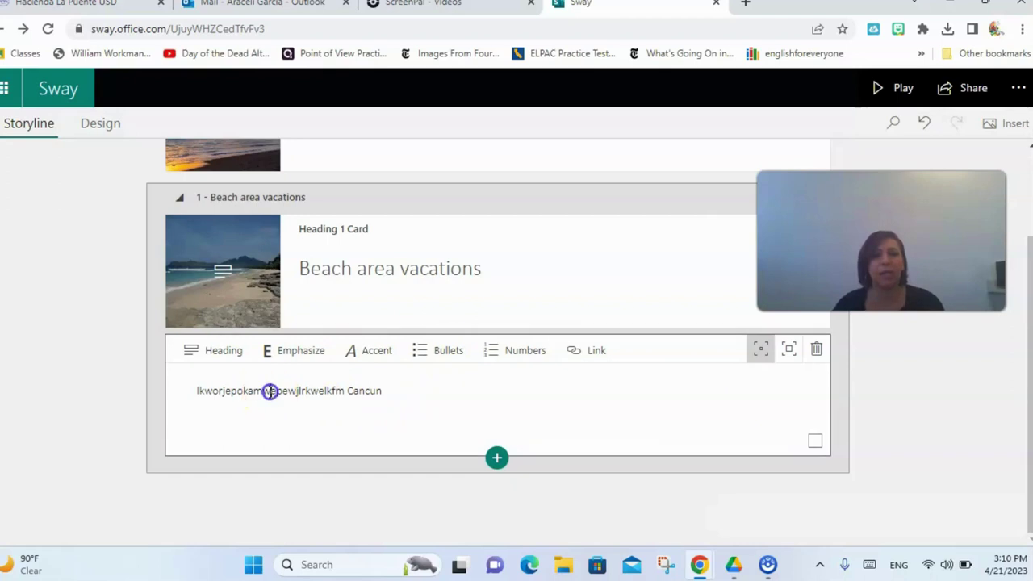
left_click(223, 352)
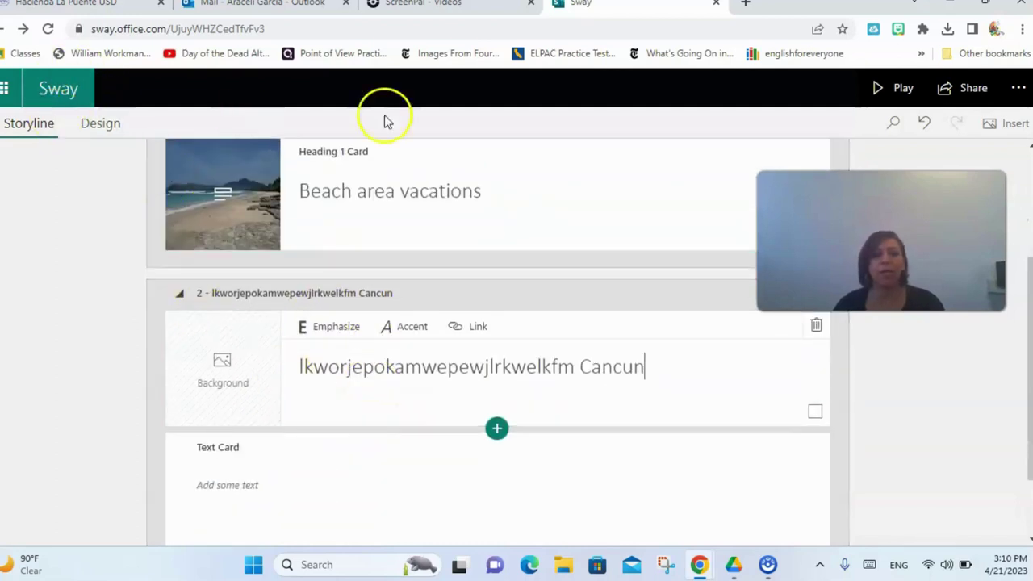
left_click(923, 128)
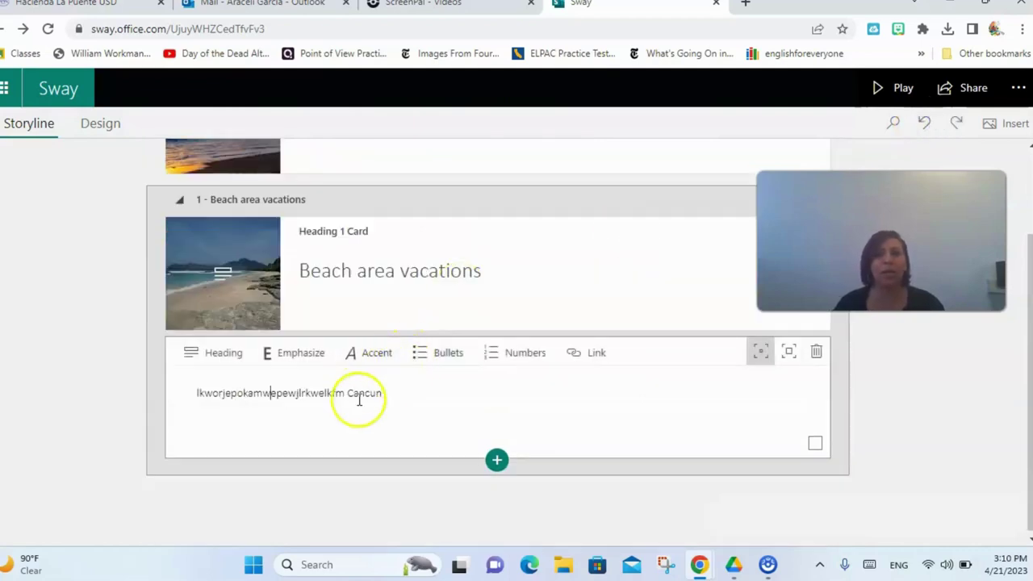
left_click(402, 394)
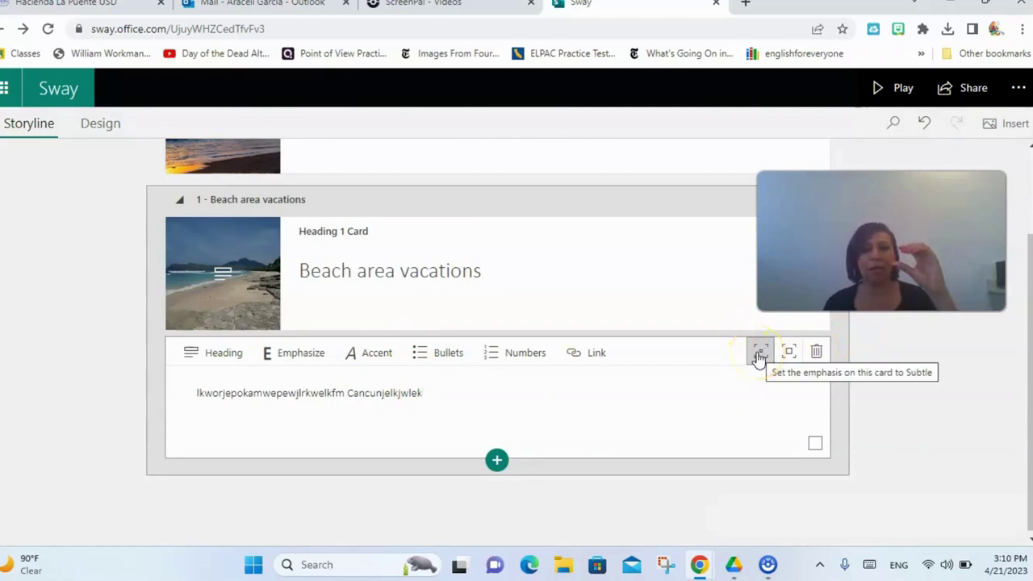
left_click(788, 361)
left_click(763, 357)
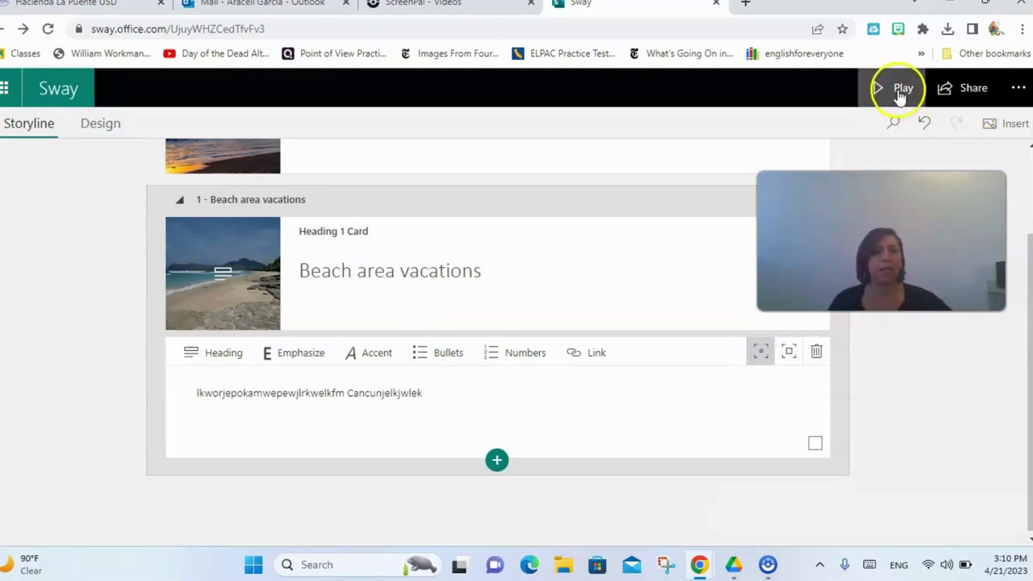
- Emphasize the Cancun card's text and start previewing the Sway in Play mode
left_click(789, 355)
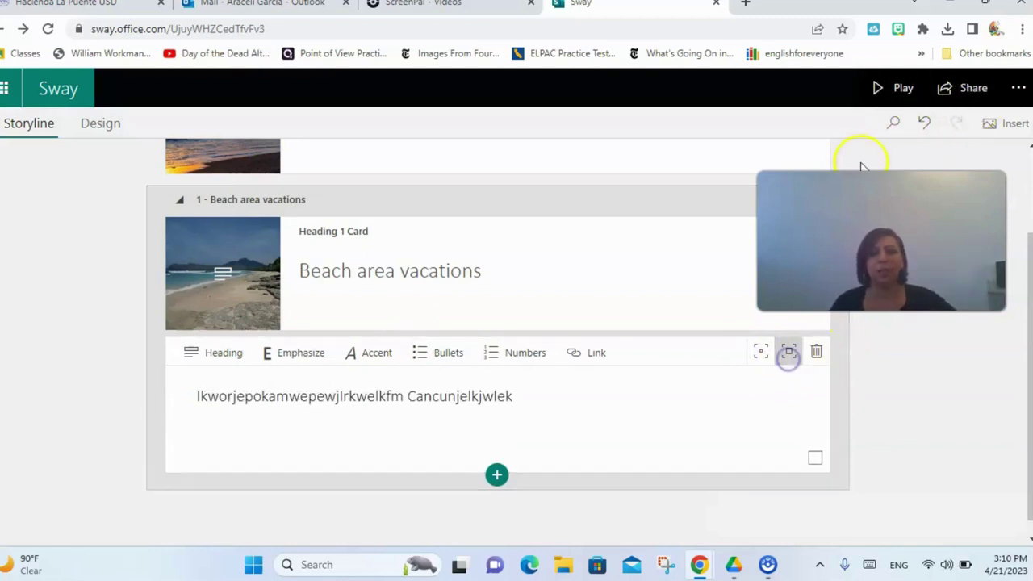
left_click(891, 105)
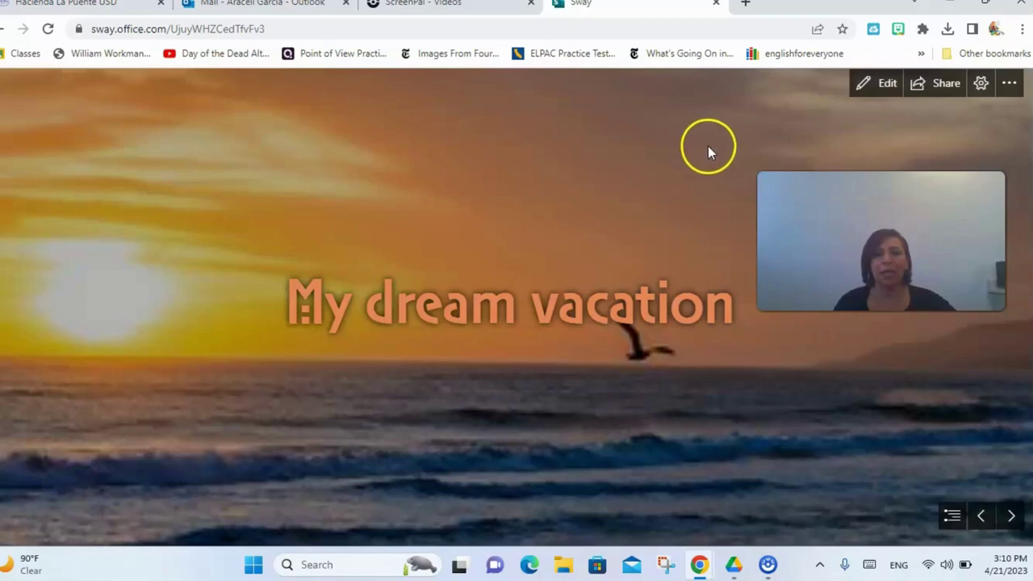
left_click(652, 368)
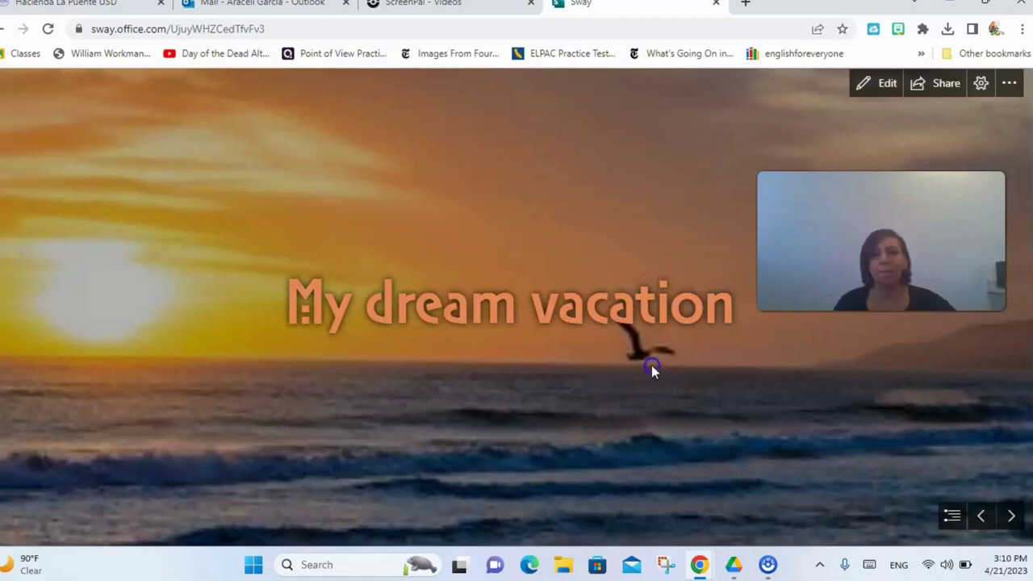
left_click(583, 390)
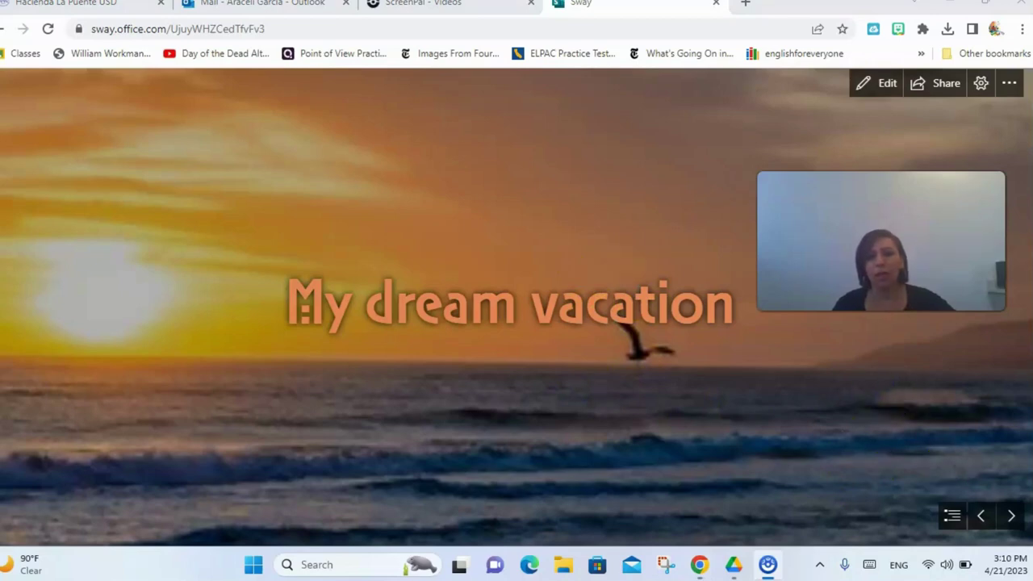
left_click_drag(1005, 327, 991, 539)
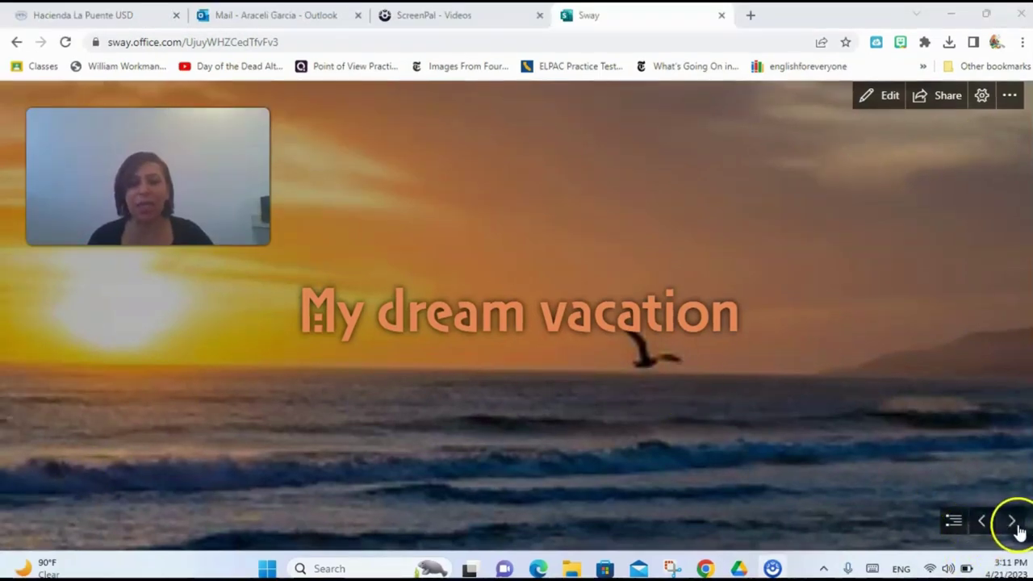
- Step forward twice to the Cancun text slide, back to Beach area vacations, then edit
left_click(1013, 522)
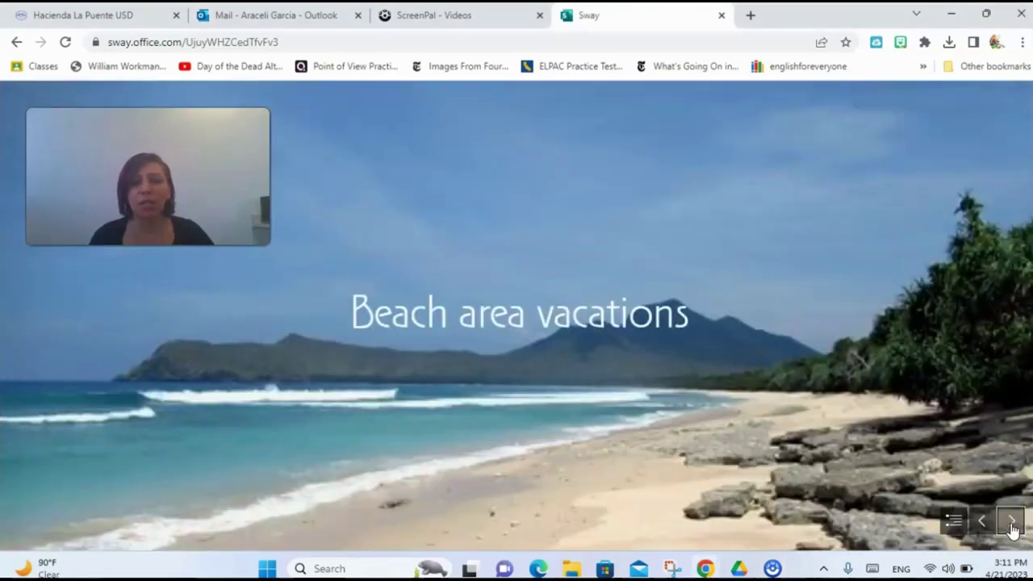
left_click(1011, 522)
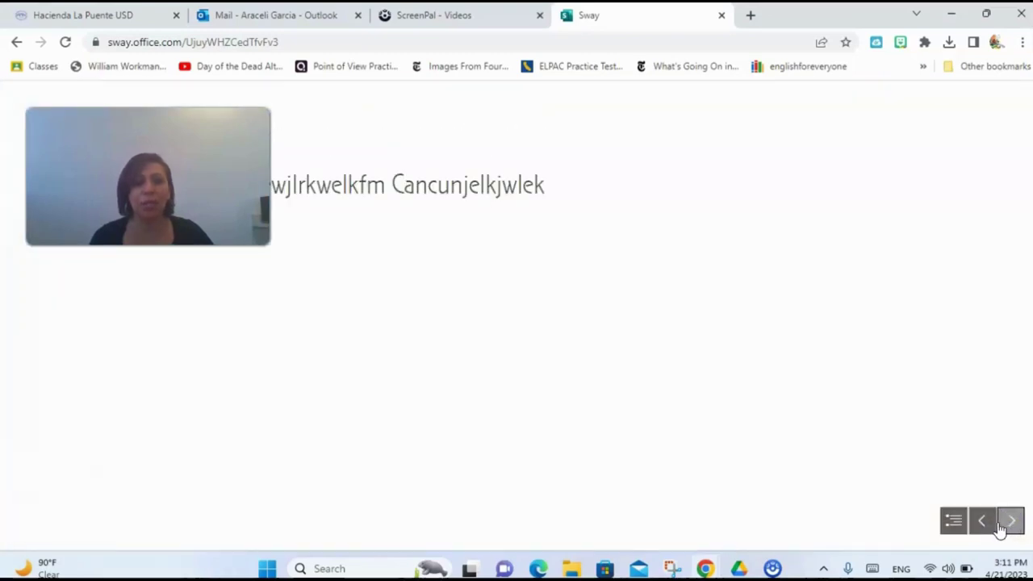
left_click(978, 523)
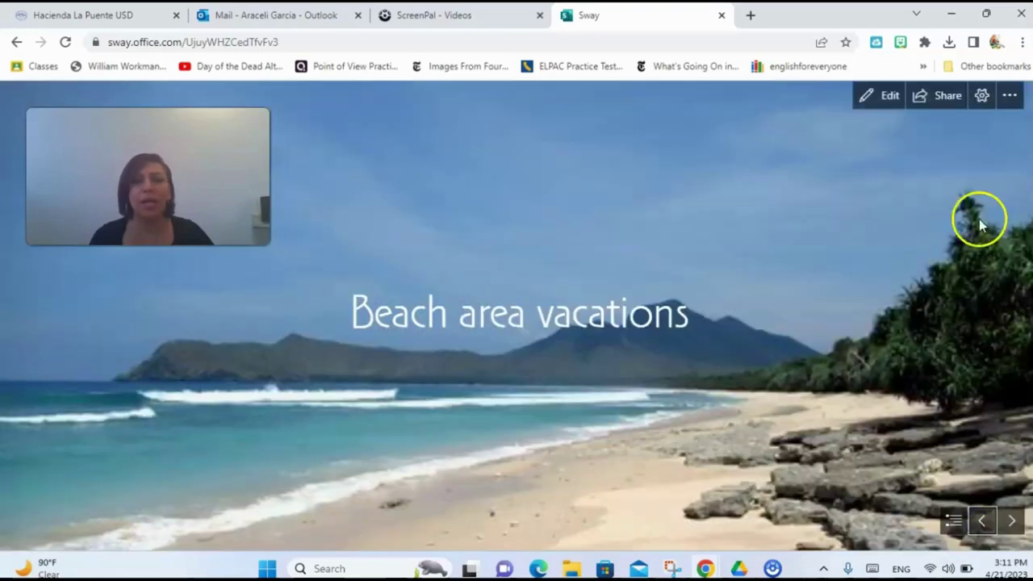
left_click(876, 95)
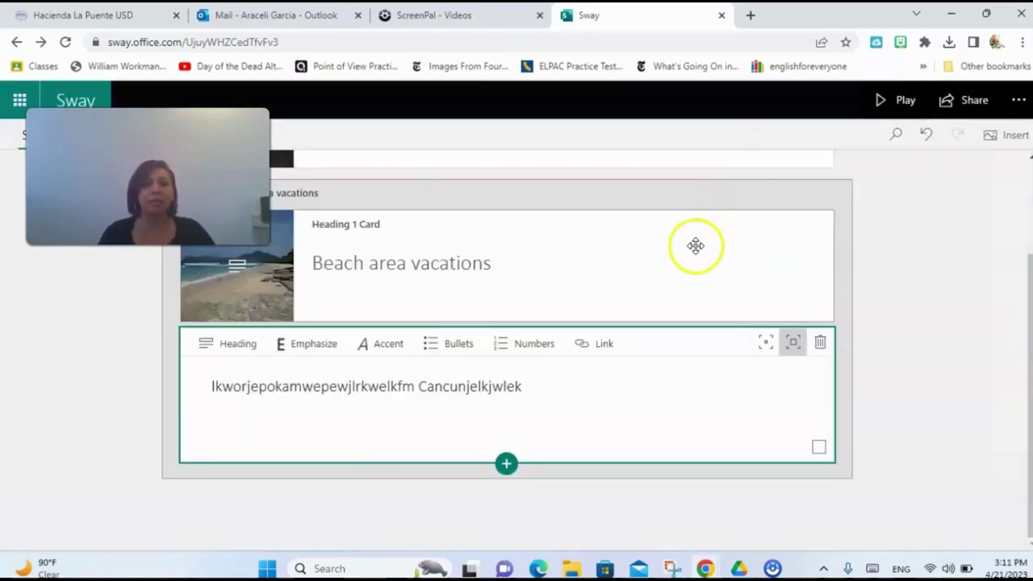
- Switch to the Vertical layout and remix to a raindrop-pattern style with bold serif title
left_click_drag(242, 146, 799, 181)
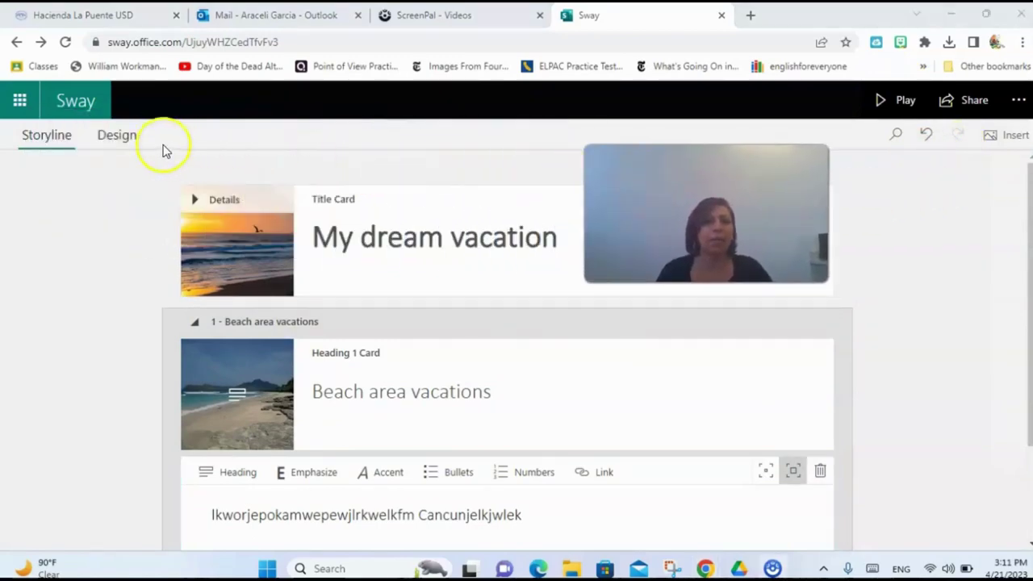
left_click(119, 133)
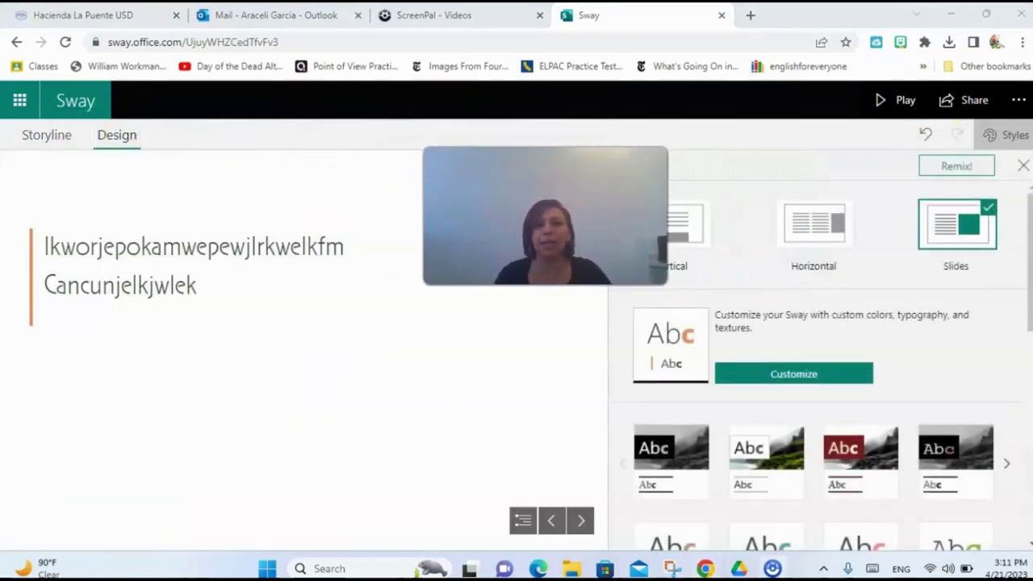
left_click(704, 225)
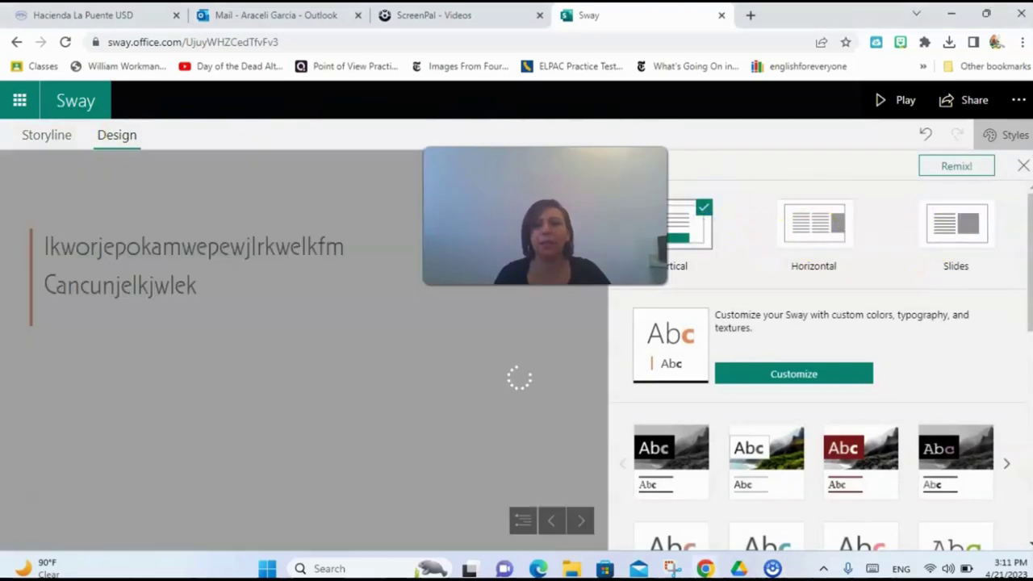
left_click(964, 168)
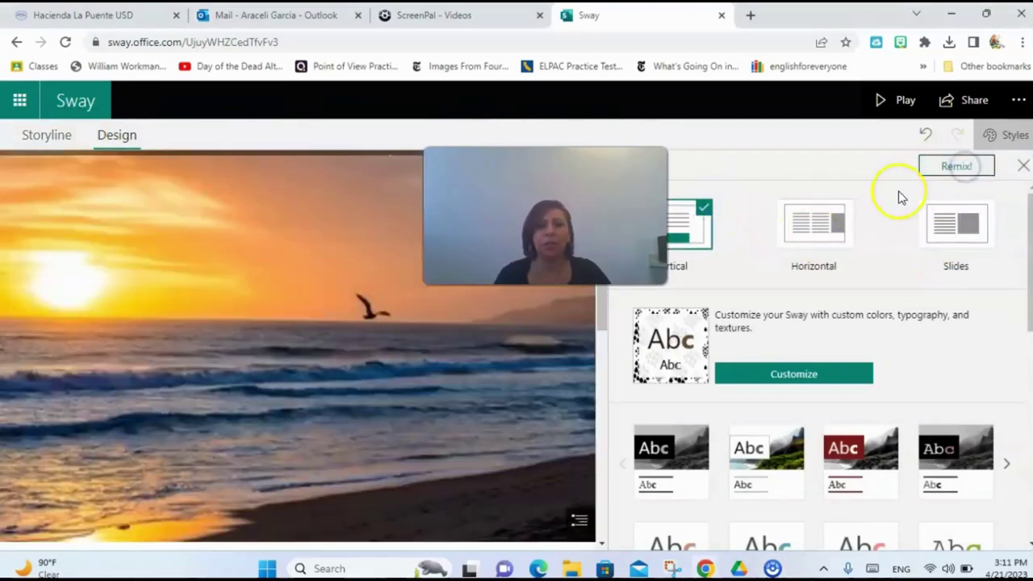
scroll(419, 355, "down", 5)
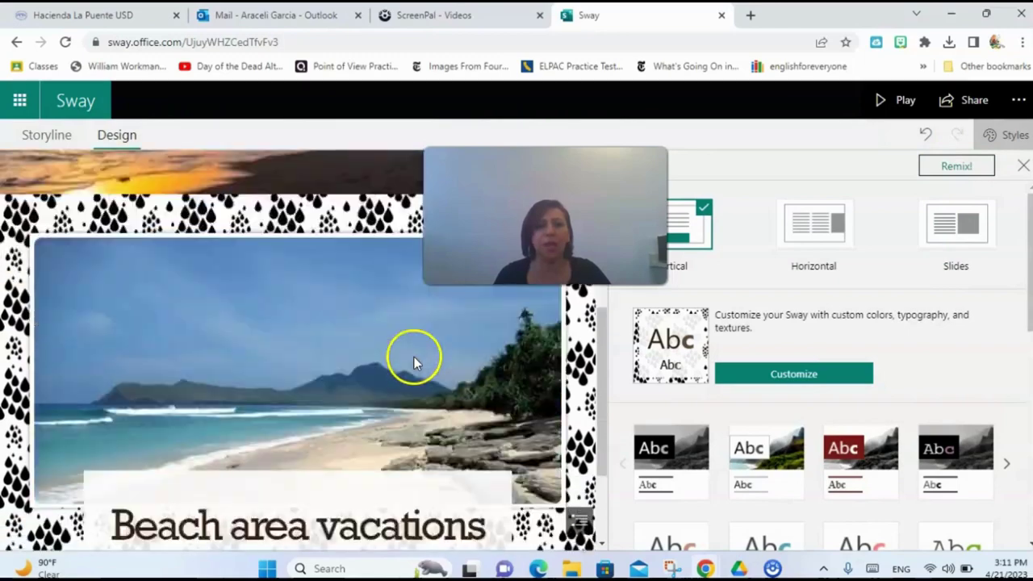
scroll(413, 365, "up", 5)
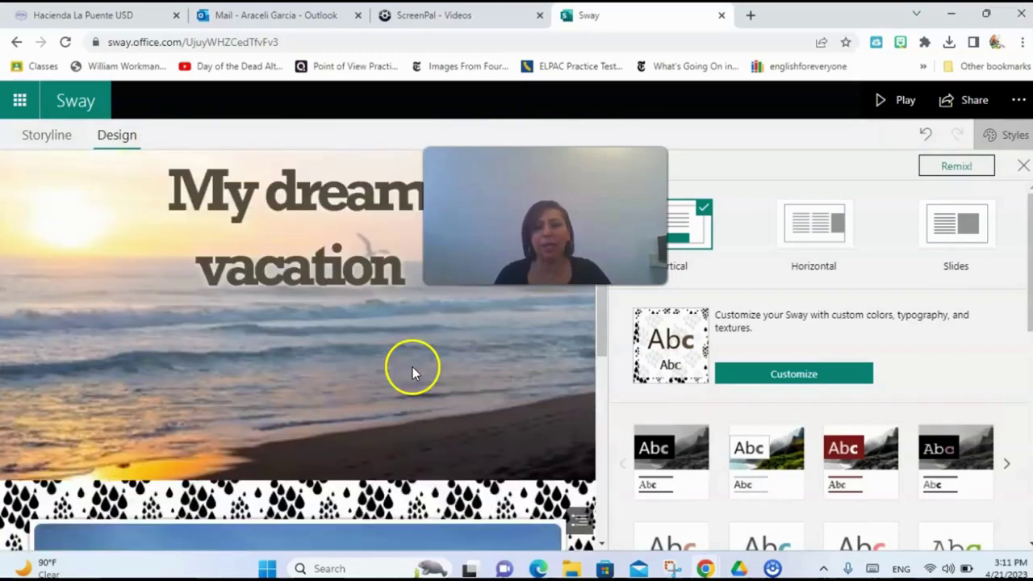
scroll(703, 341, "down", 1)
scroll(707, 339, "up", 1)
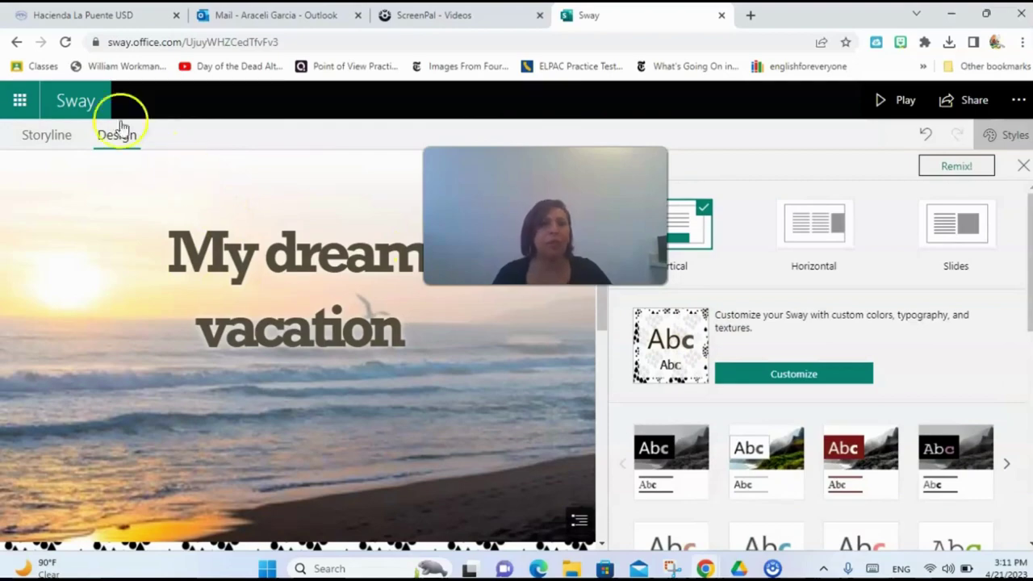
left_click(37, 135)
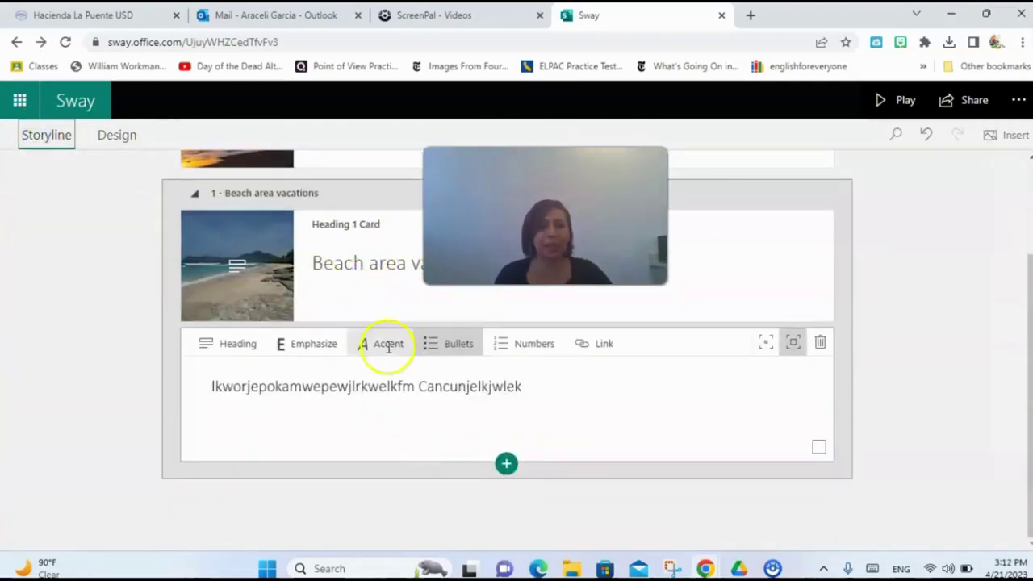
- Add a Heading 1 card titled 'Mountain areas' and bring up image suggestions for its background
left_click(505, 465)
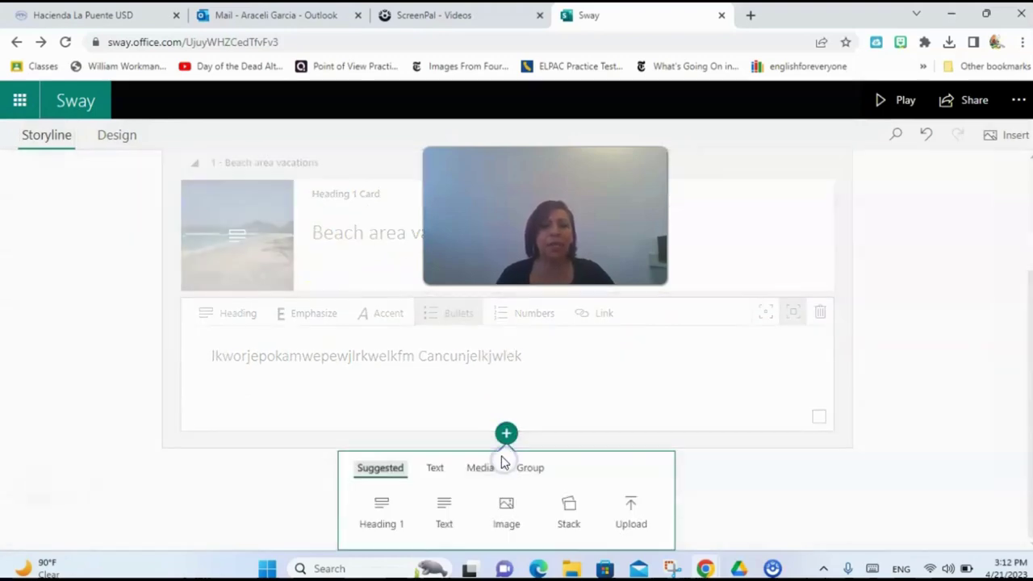
left_click(378, 517)
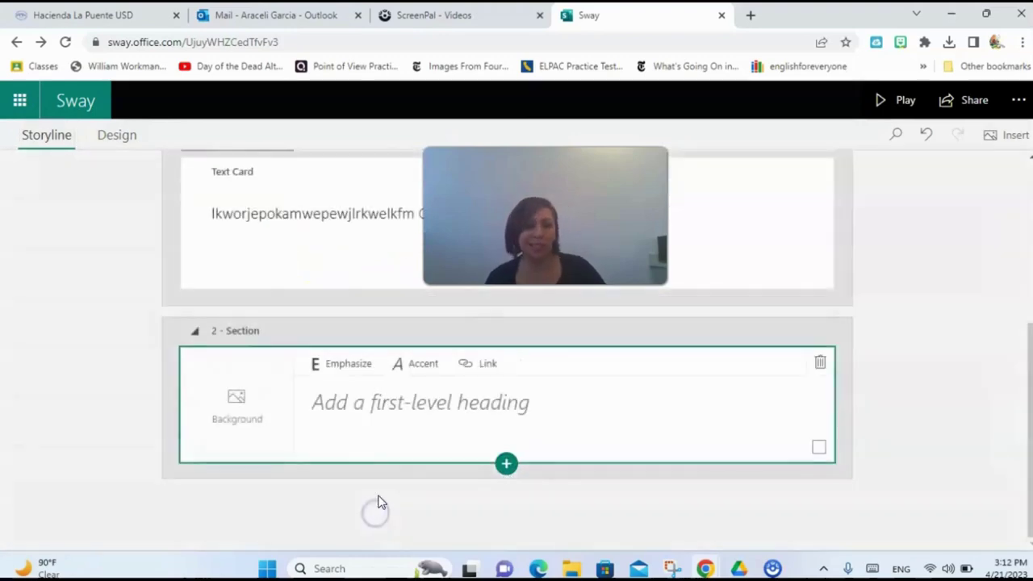
left_click(323, 408)
left_click(328, 406)
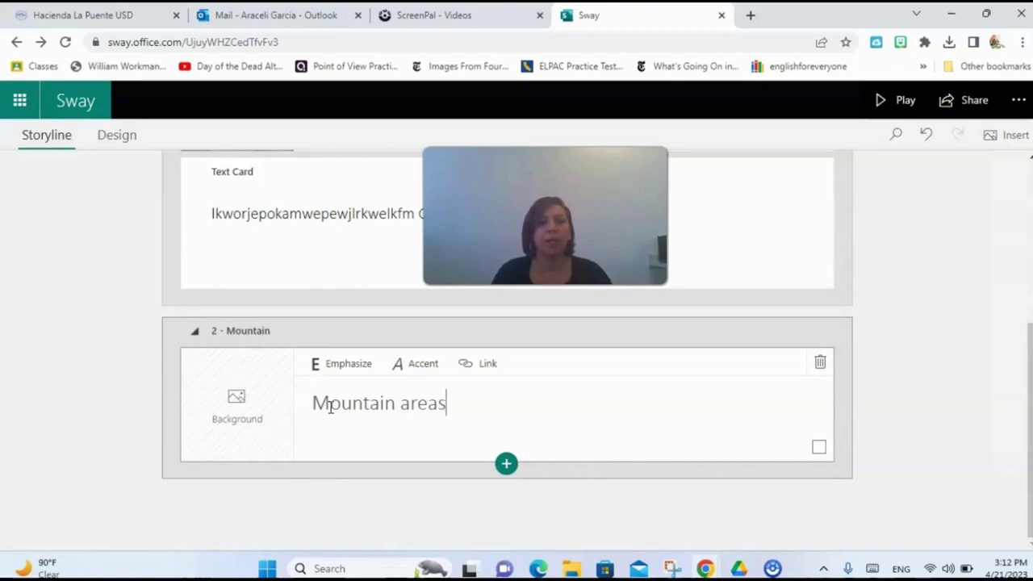
left_click(226, 424)
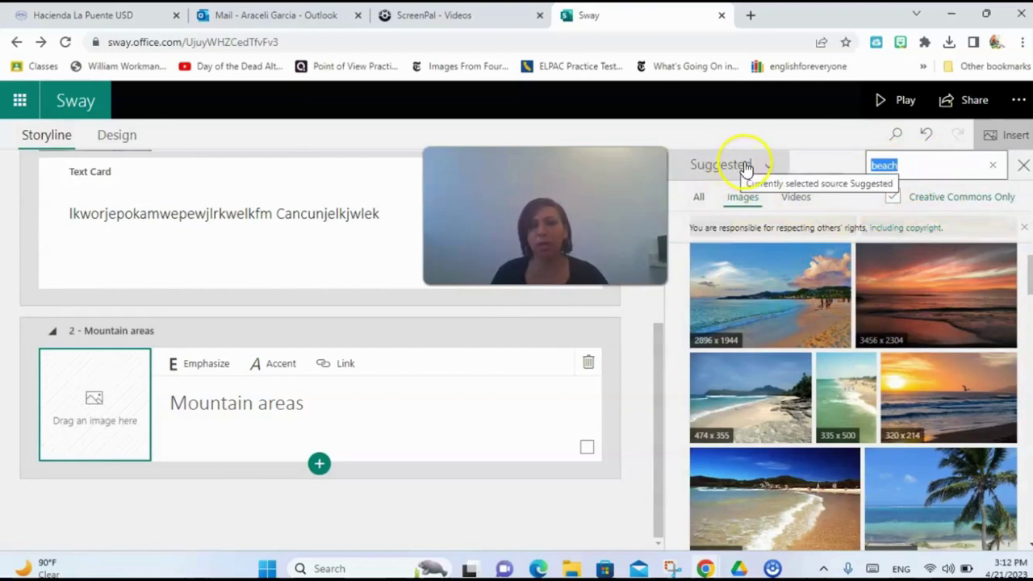
- Start an image upload from the computer and browse the Pictures and Free Clip Art folders
left_click(769, 169)
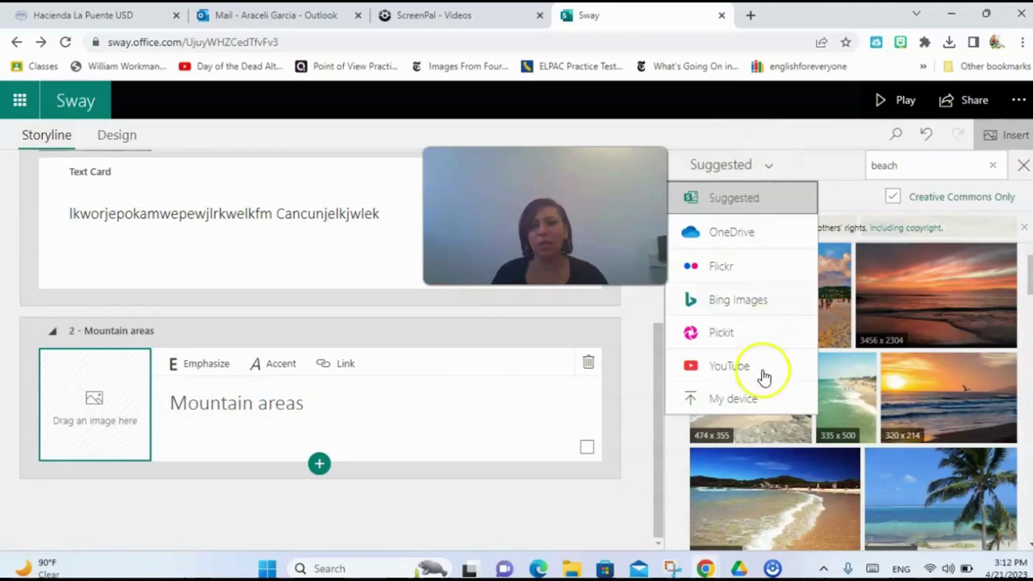
left_click(729, 404)
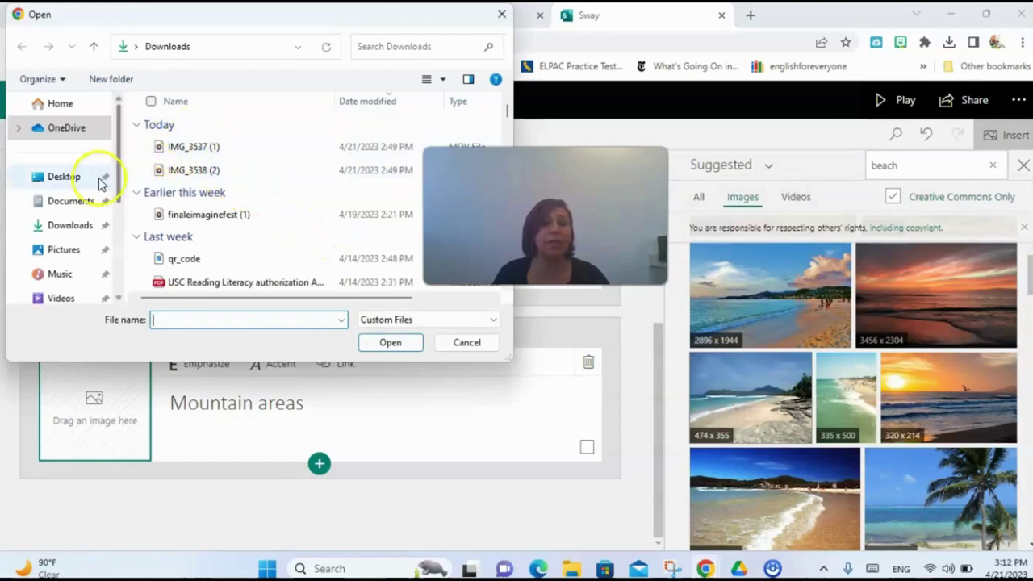
left_click(80, 203)
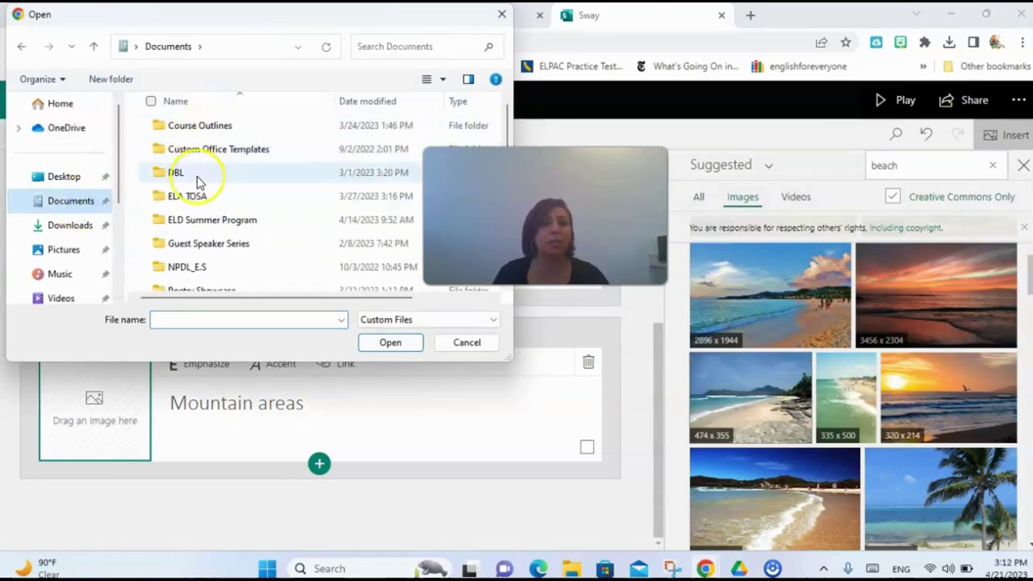
left_click(68, 249)
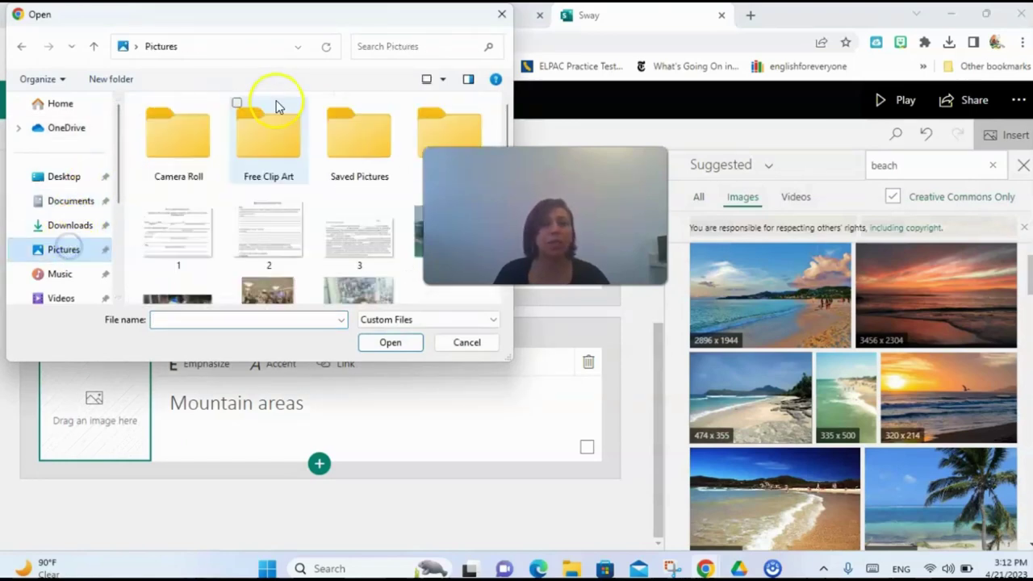
scroll(234, 165, "down", 1)
scroll(258, 141, "up", 1)
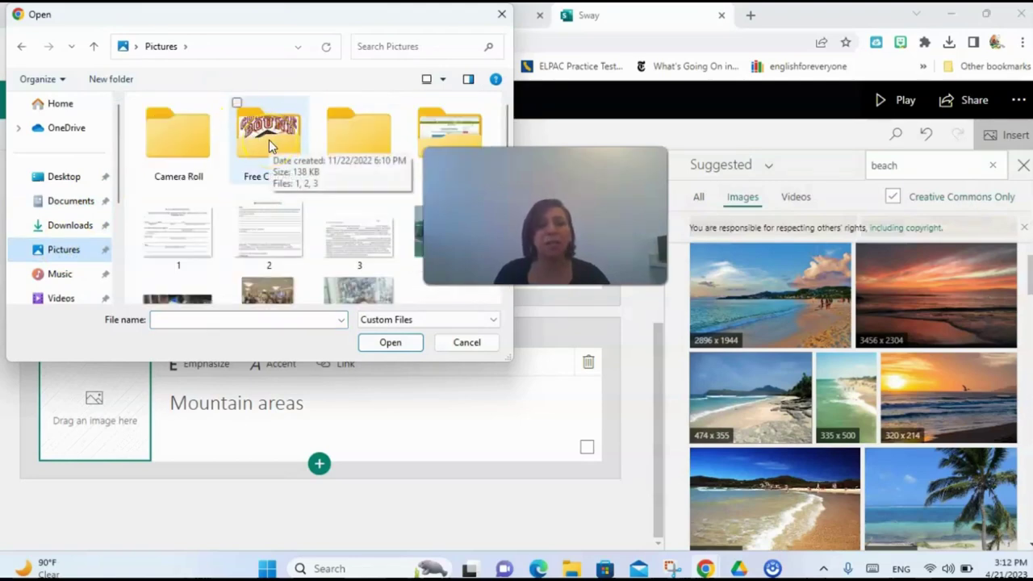
left_click(263, 140)
double_click(263, 141)
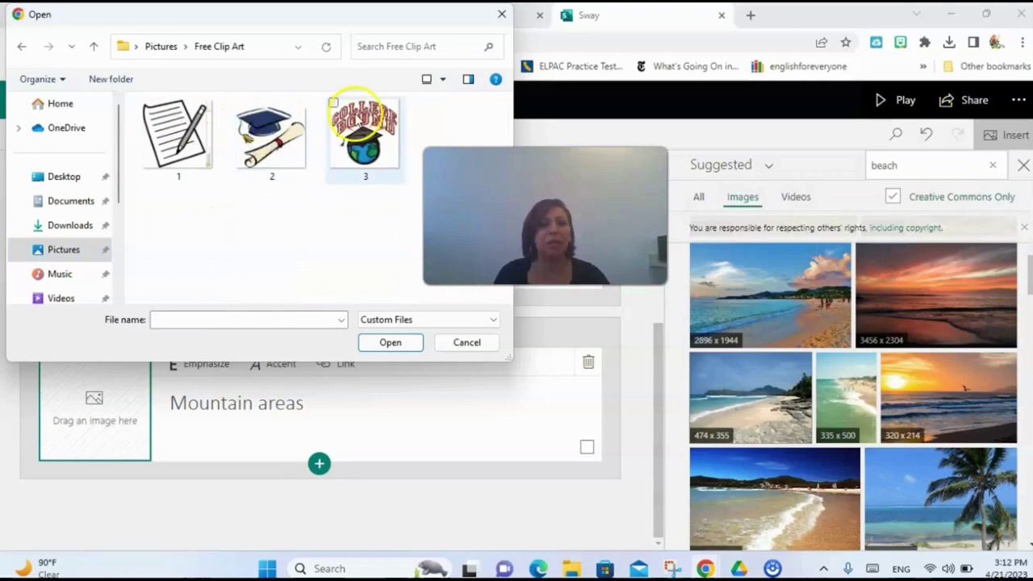
left_click(295, 139)
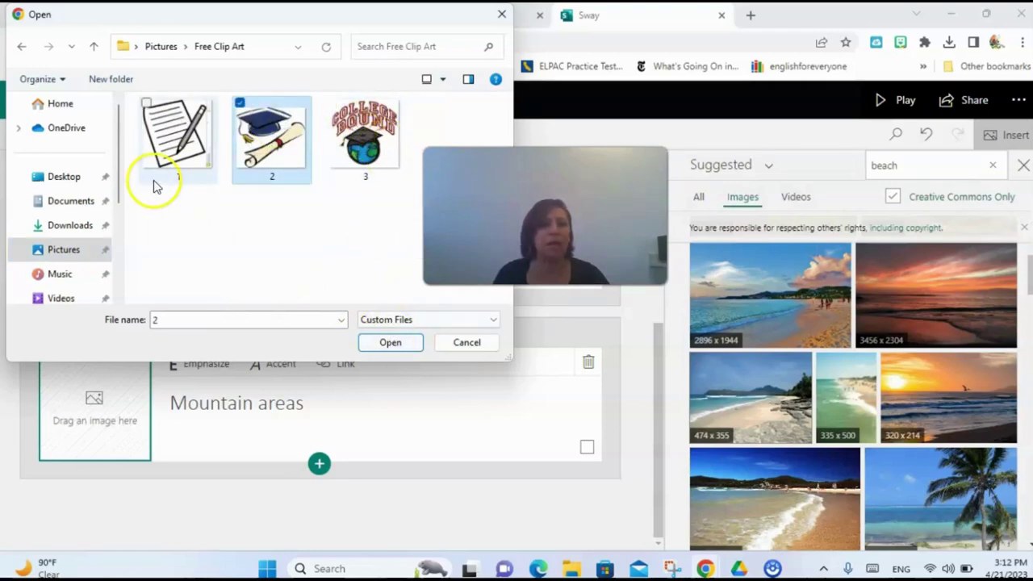
left_click(59, 251)
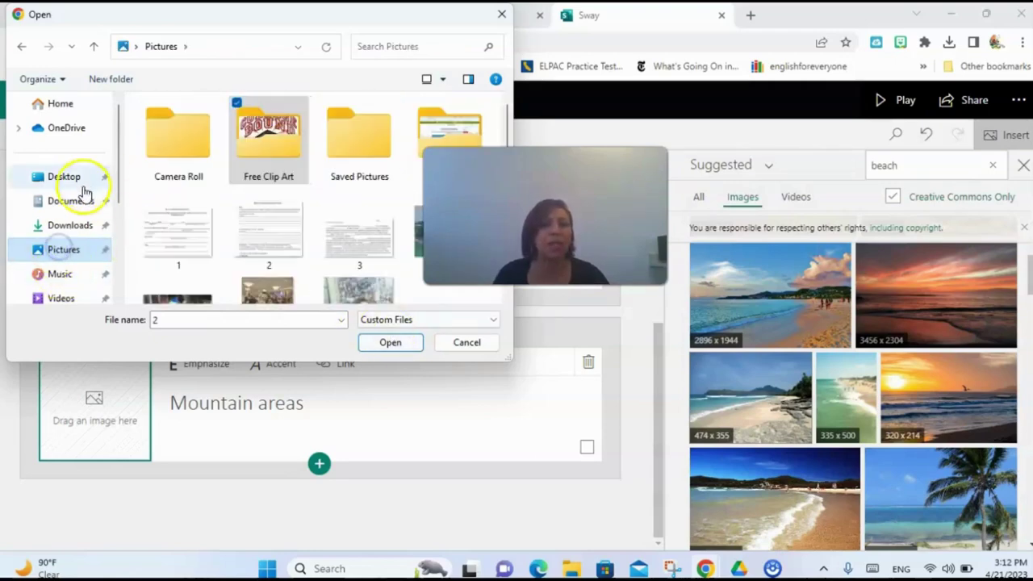
- Upload the globe screenshot from Documents > ELA TOSA > ELA Newsletter 2022-23 > Feb 2023
left_click(71, 201)
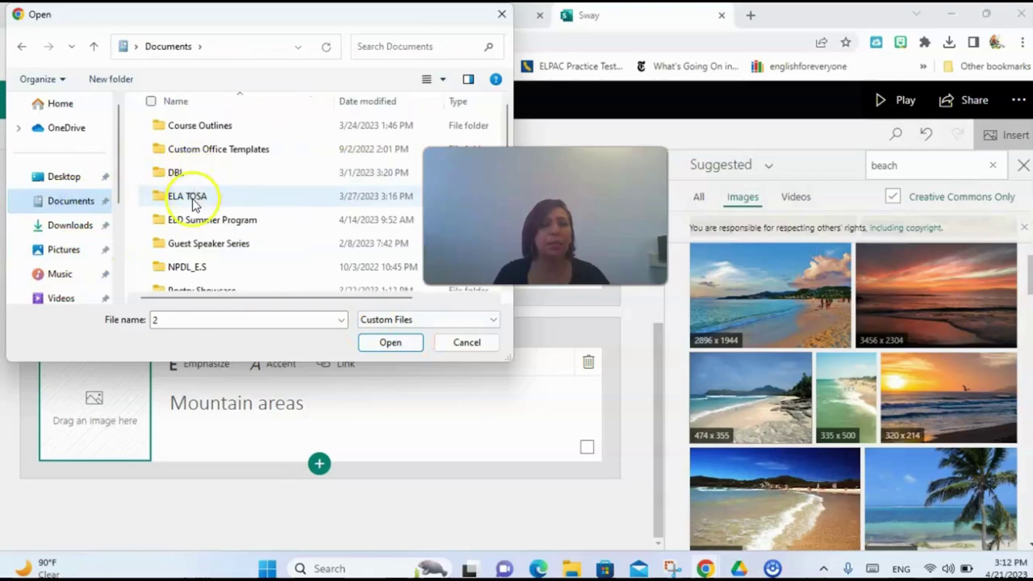
double_click(191, 196)
double_click(208, 244)
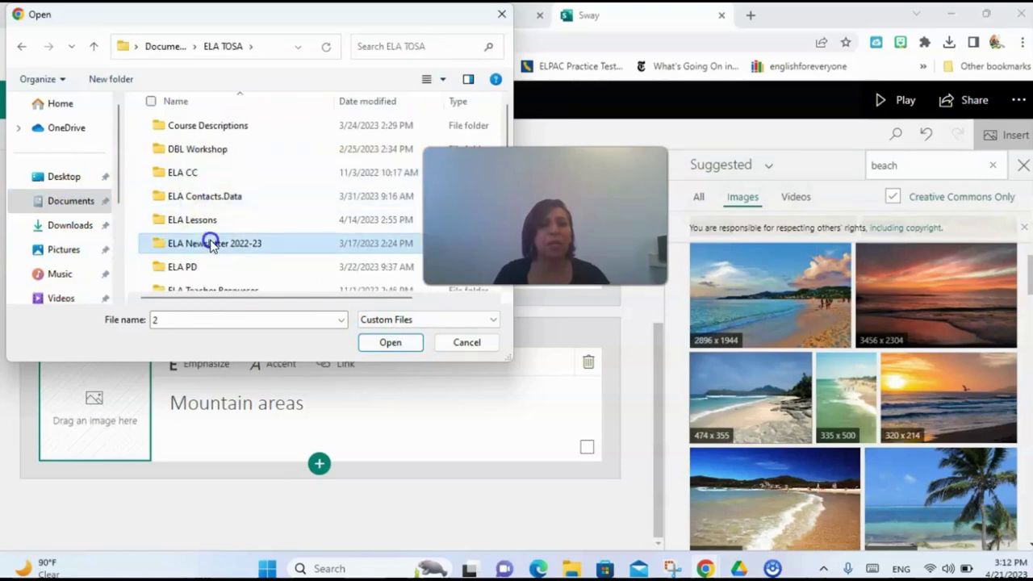
left_click(194, 174)
double_click(195, 177)
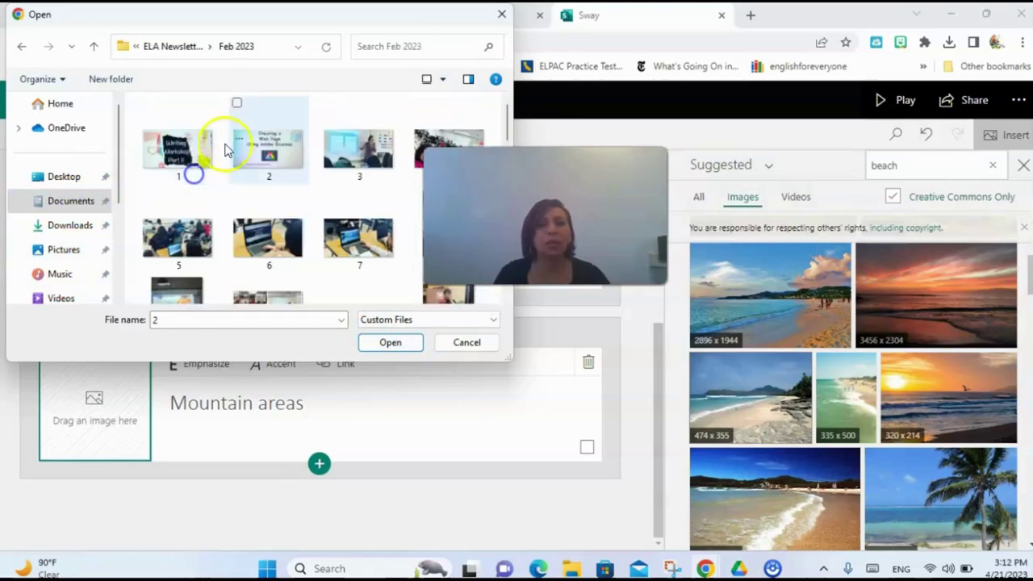
scroll(283, 210, "down", 1)
scroll(282, 210, "down", 1)
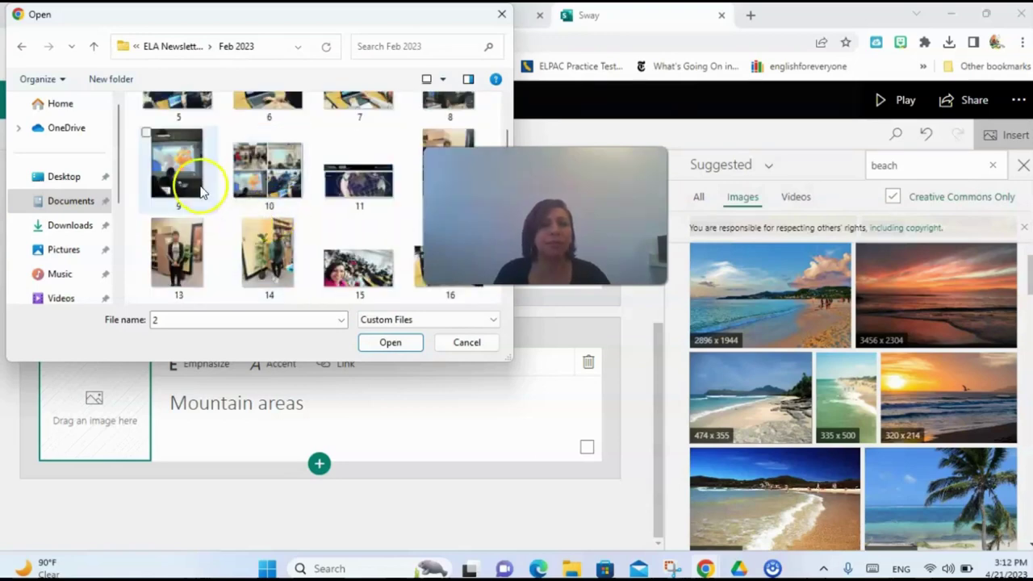
scroll(206, 180, "up", 1)
scroll(218, 186, "down", 1)
scroll(323, 189, "down", 2)
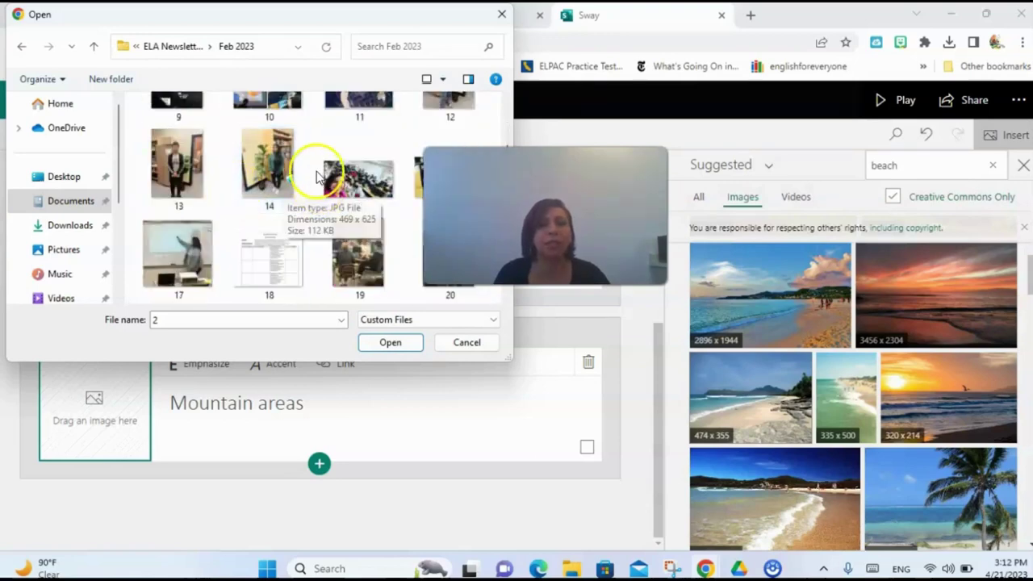
scroll(334, 194, "up", 1)
left_click(360, 155)
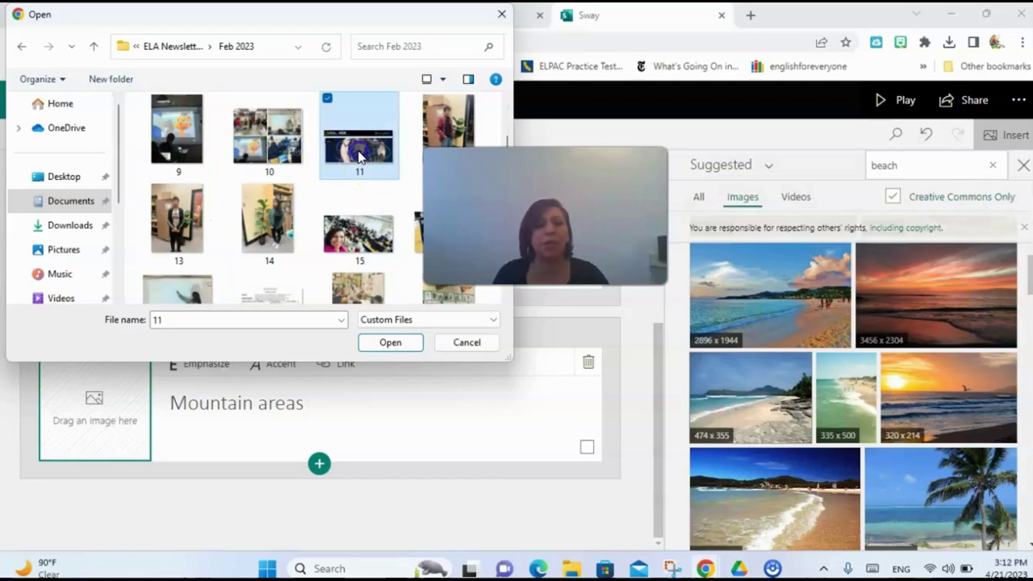
left_click(390, 342)
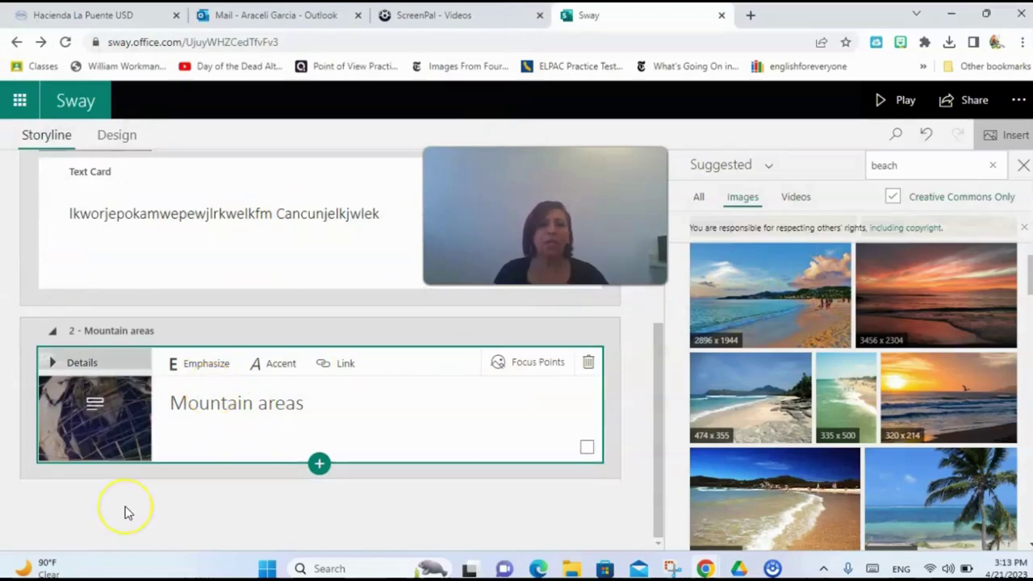
- In Focus Points, mark the entire Mountain areas globe image as important
left_click(518, 367)
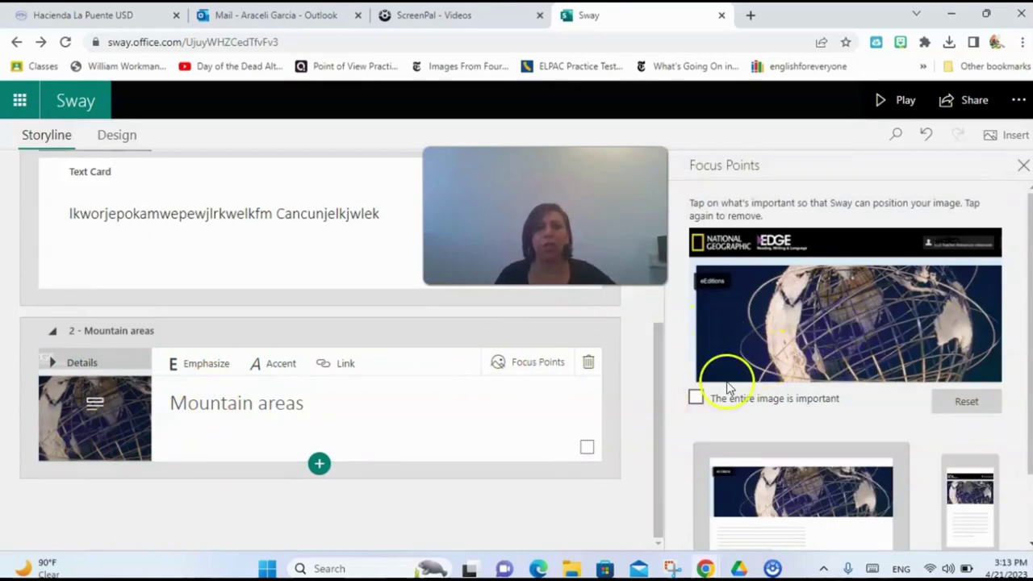
left_click(696, 399)
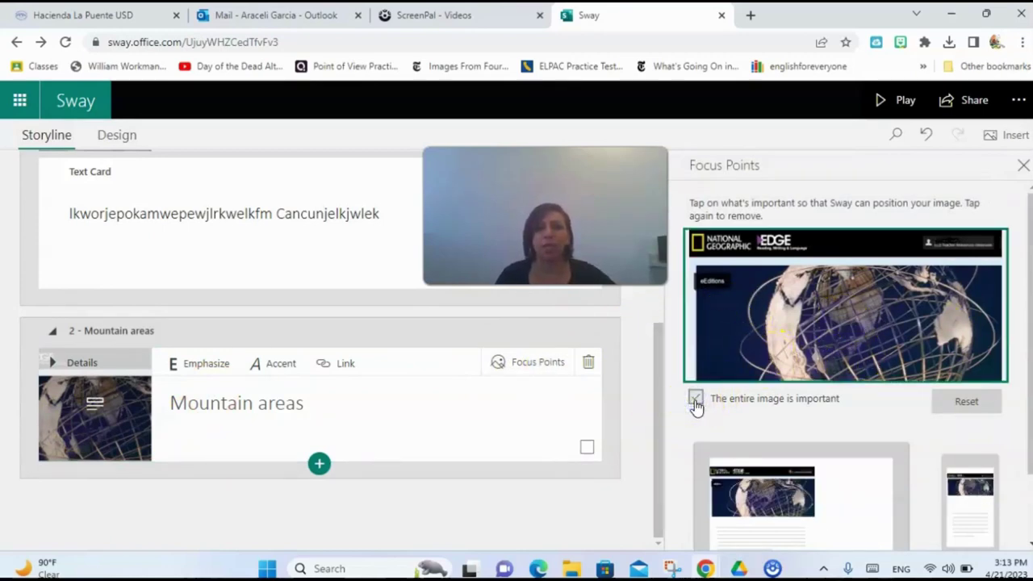
left_click(394, 399)
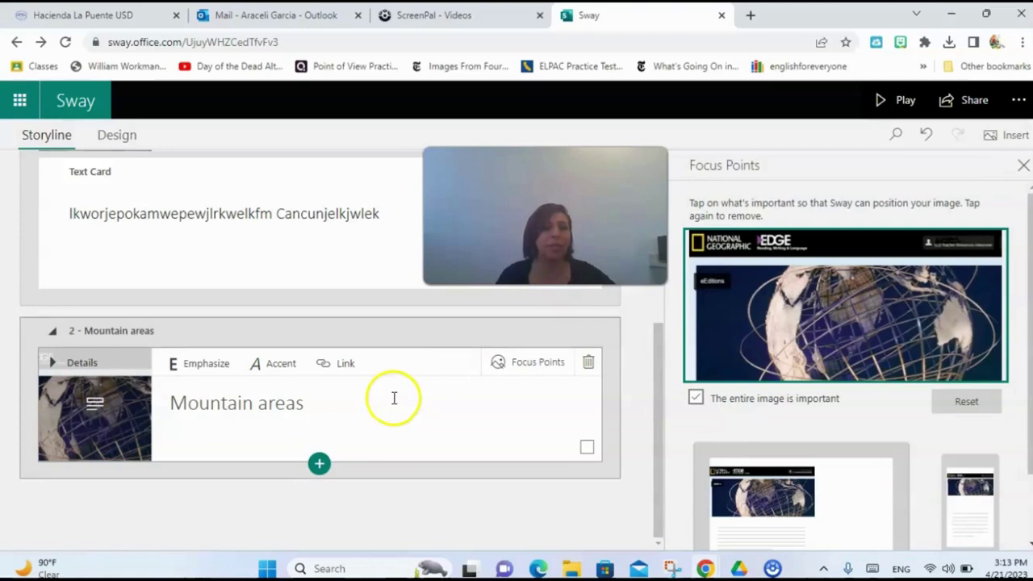
left_click(319, 463)
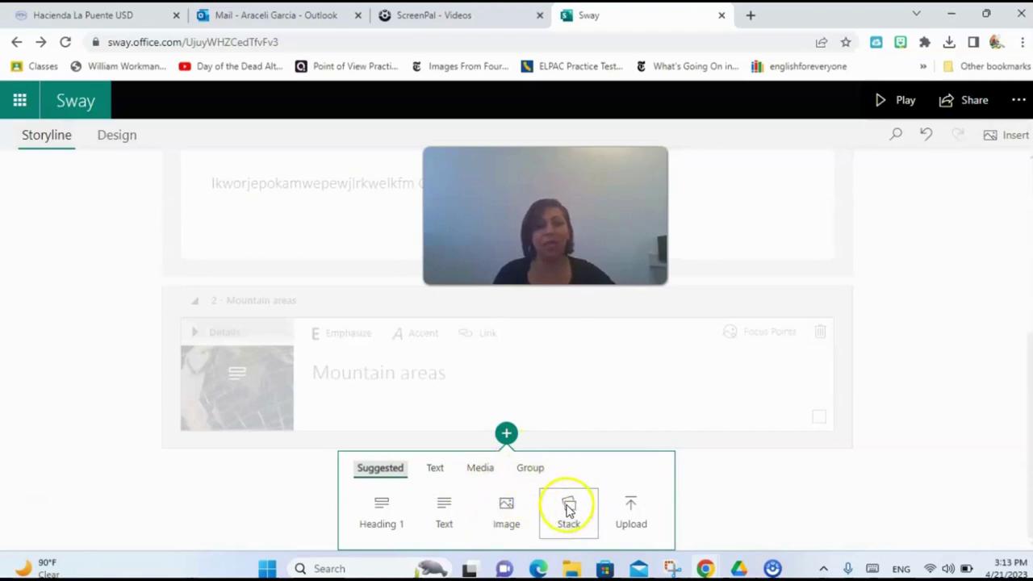
- Insert a Stack group below Mountain areas with an image card inside it
left_click(480, 469)
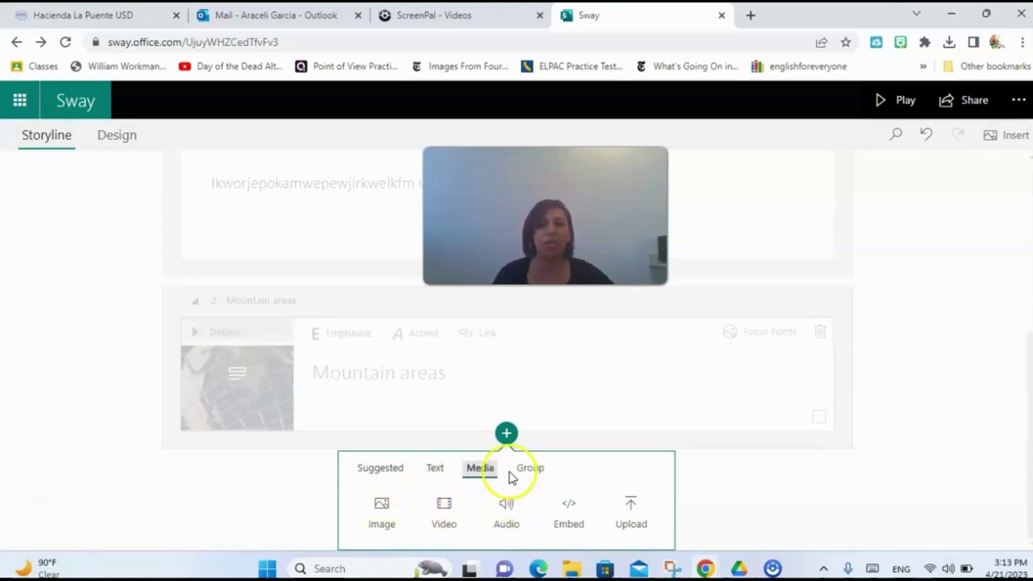
left_click(380, 470)
left_click(570, 510)
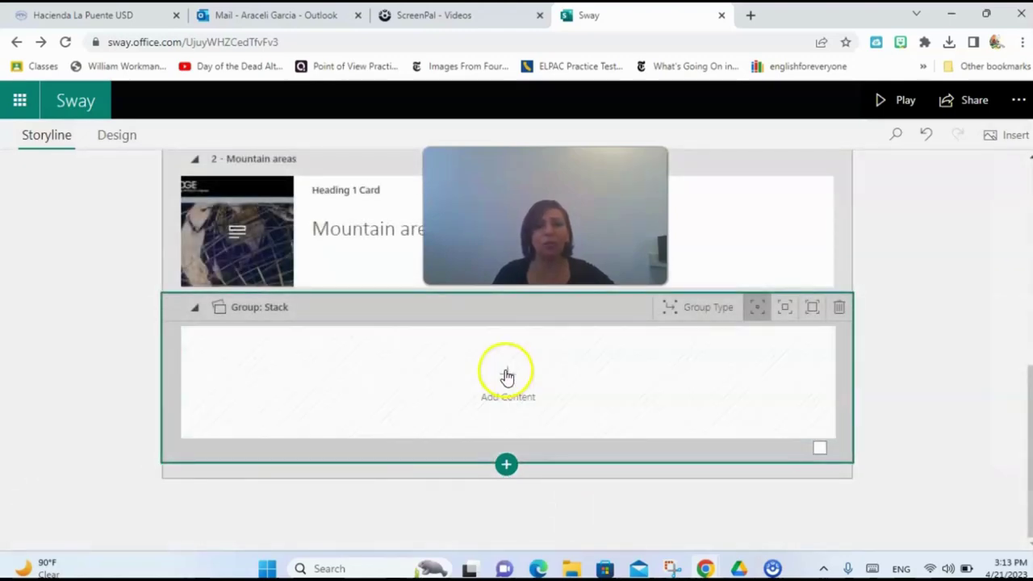
left_click(505, 374)
left_click(507, 380)
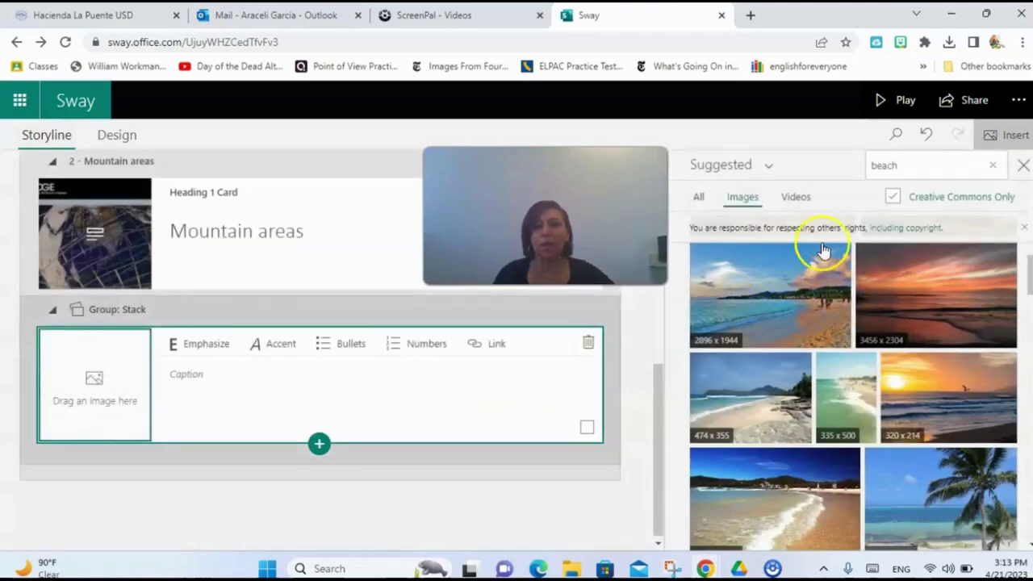
- Search the Insert pane images for 'mountains' instead of 'beach'
double_click(905, 165)
left_click_drag(905, 165, 865, 181)
type("mountains")
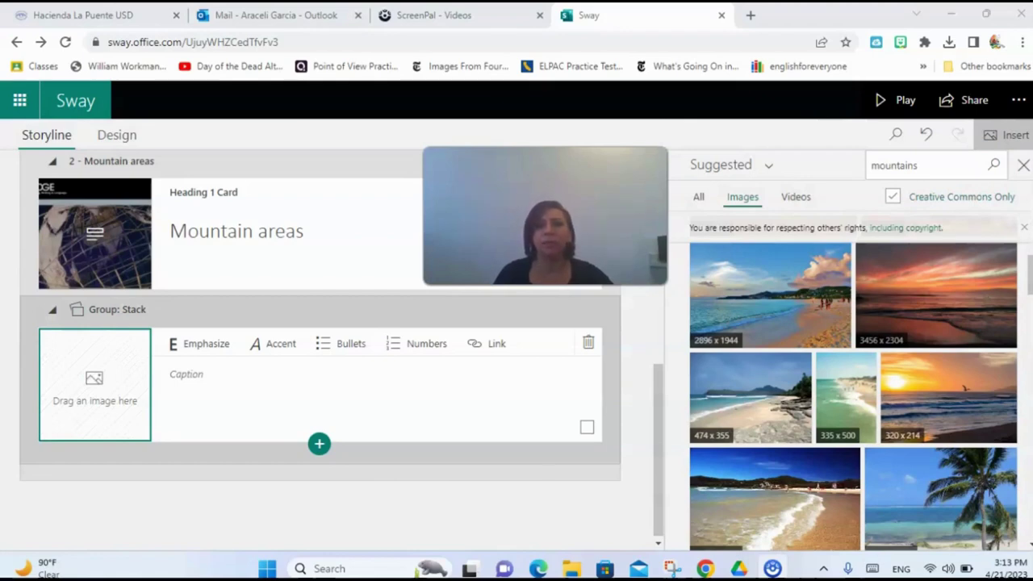
left_click(989, 170)
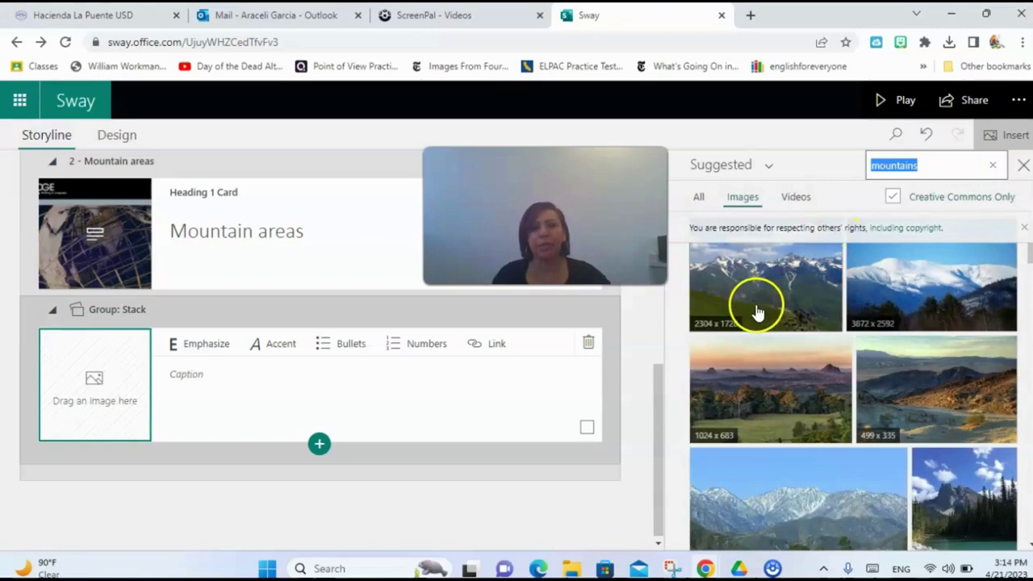
- Add four photos to the stack: first mountain result, snowy mountain, 499 x 335 hills, wide mountain range
left_click(755, 311)
left_click(971, 167)
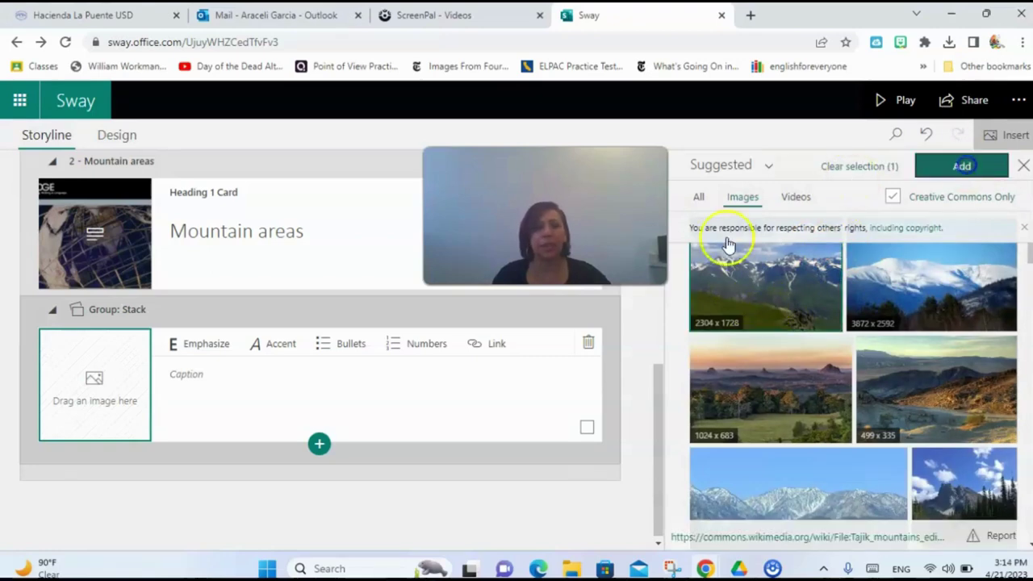
left_click(877, 282)
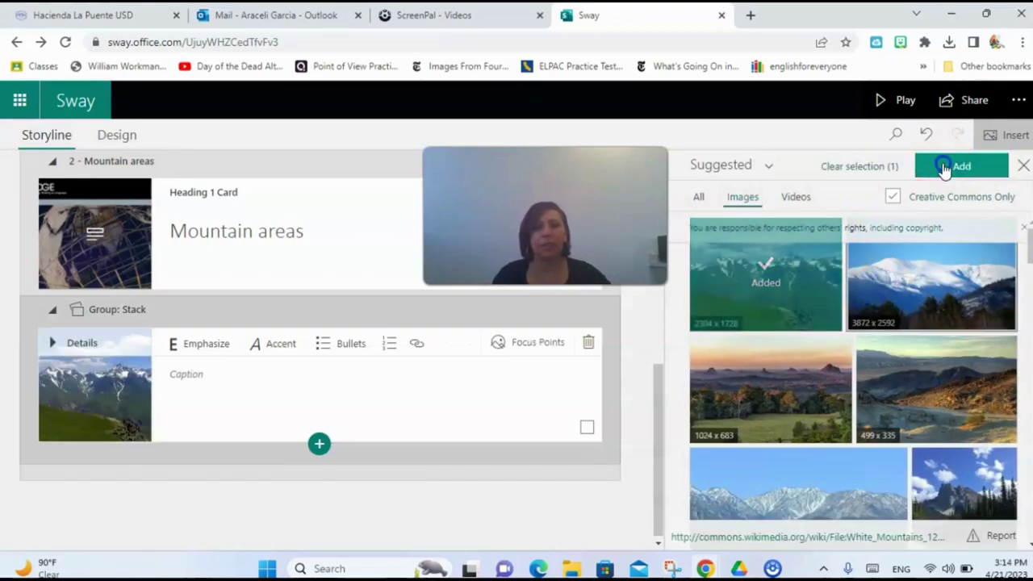
left_click(948, 166)
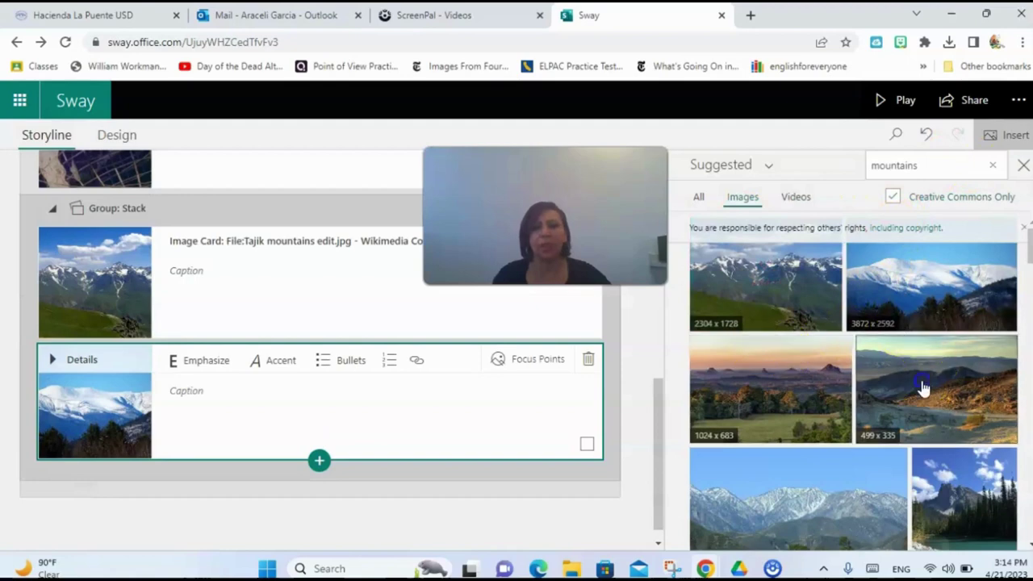
left_click(923, 393)
left_click(925, 168)
left_click(809, 477)
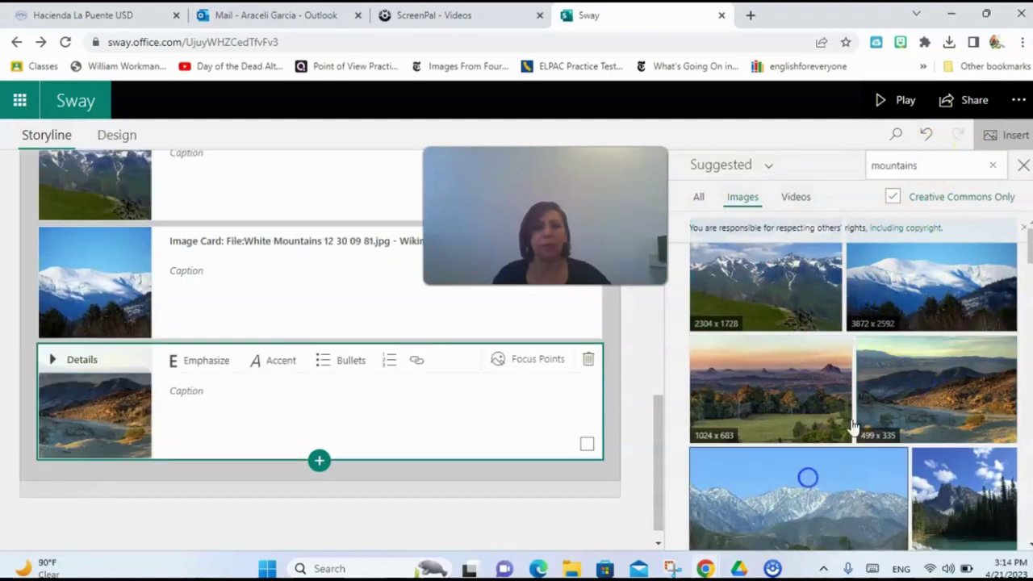
left_click(924, 169)
scroll(307, 371, "up", 4)
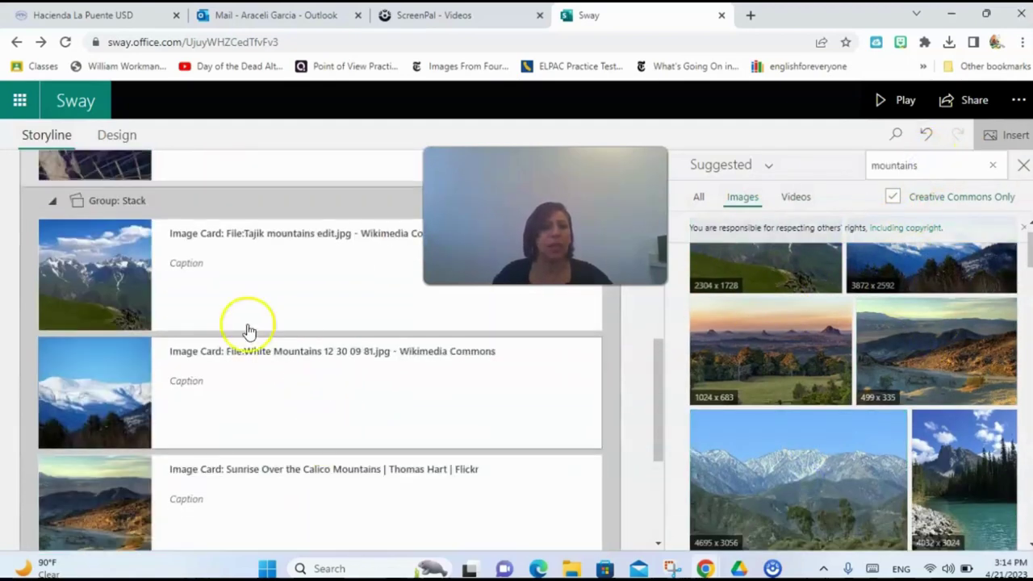
scroll(145, 363, "down", 3)
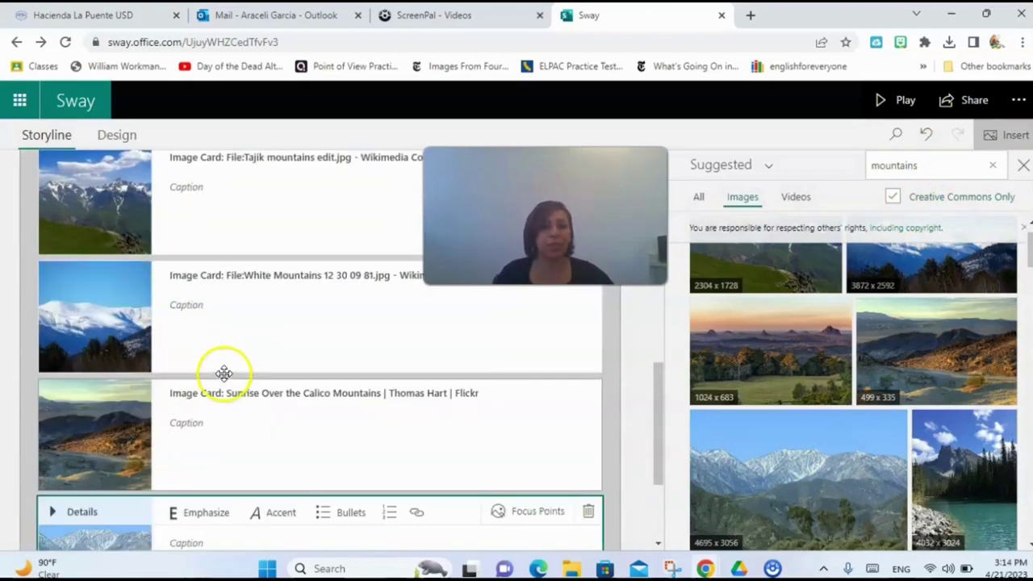
scroll(238, 357, "up", 4)
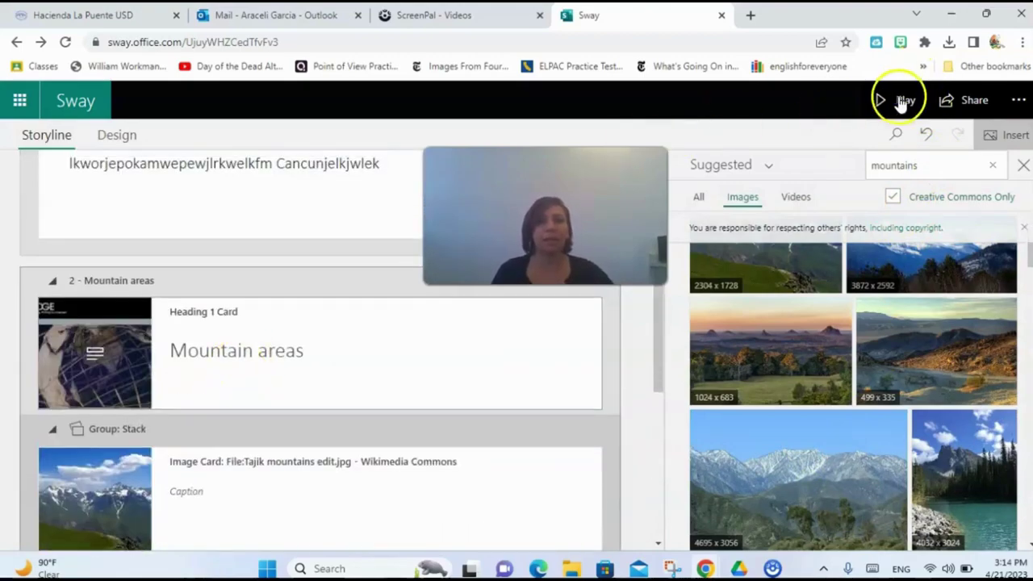
left_click(879, 103)
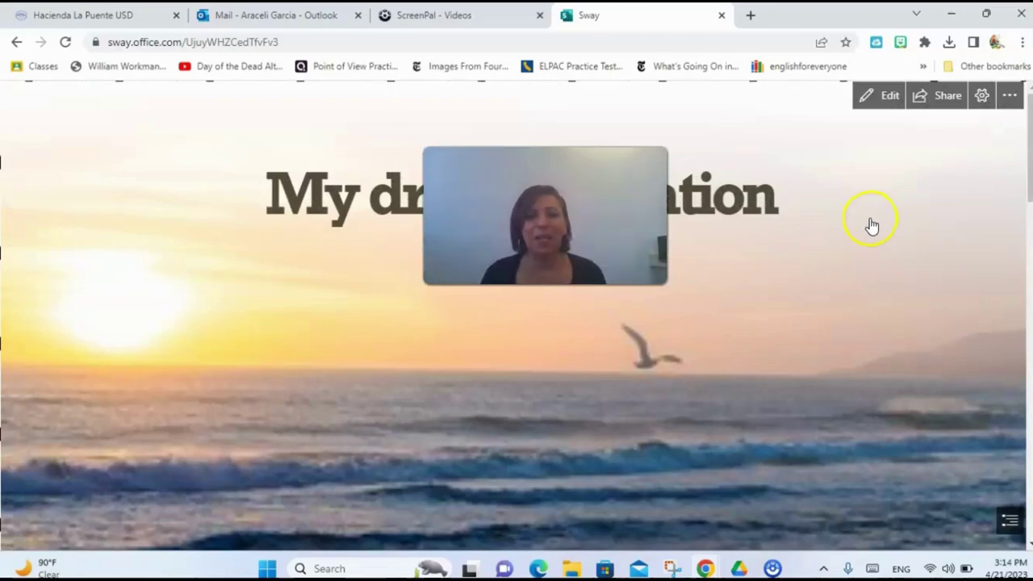
scroll(872, 228, "down", 10)
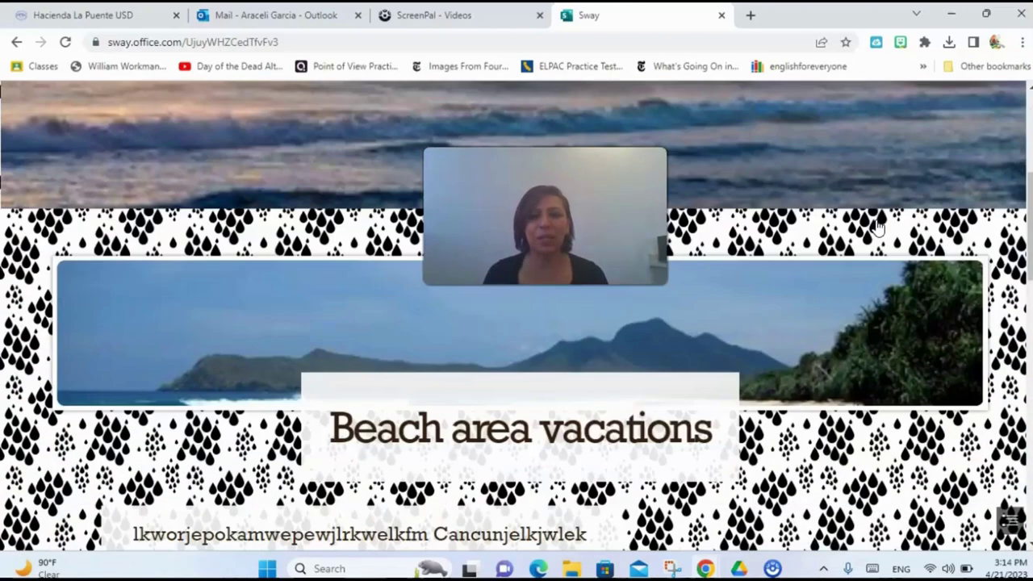
scroll(878, 228, "down", 1)
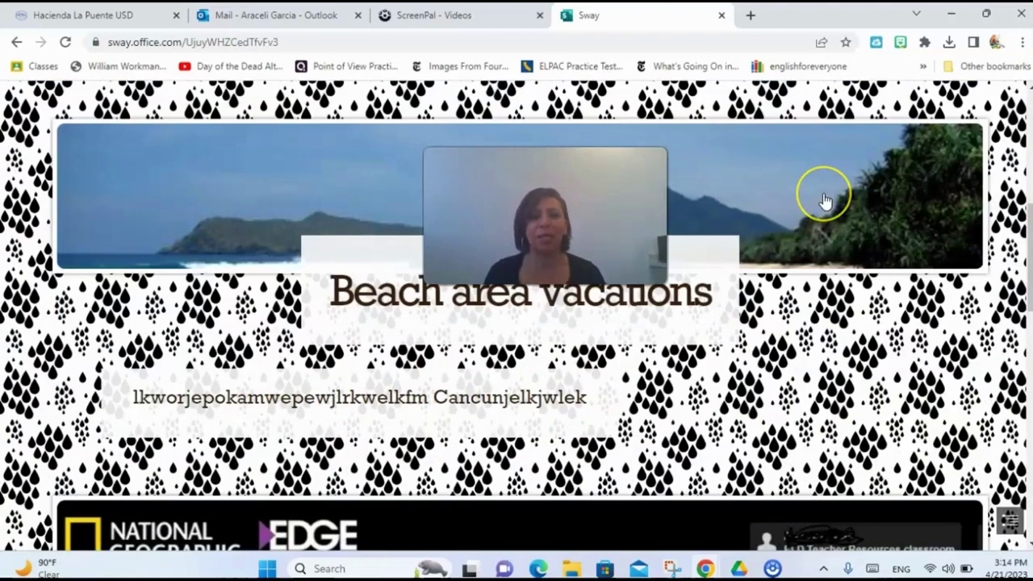
scroll(824, 201, "down", 1)
scroll(823, 201, "down", 1)
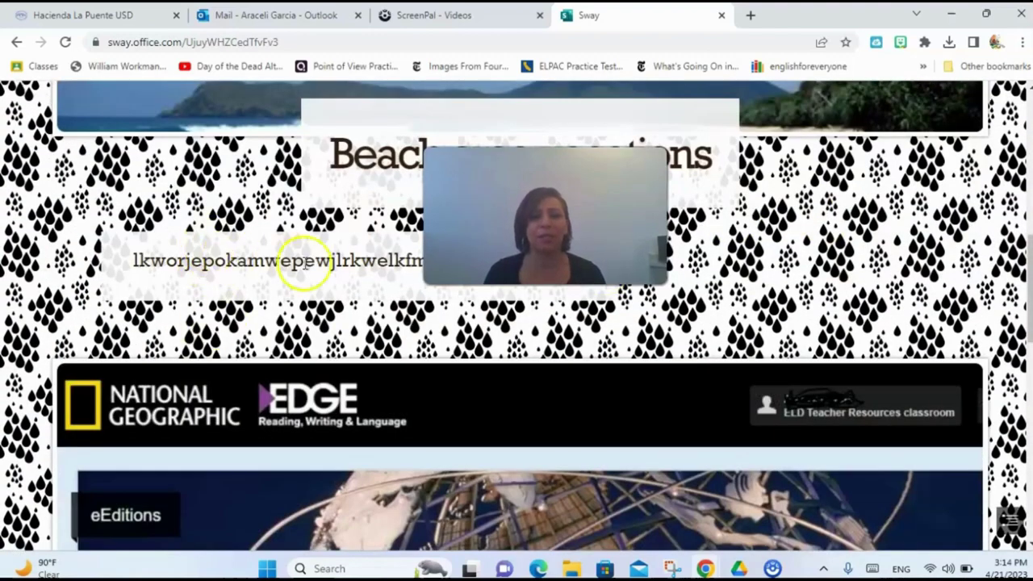
scroll(730, 376, "down", 7)
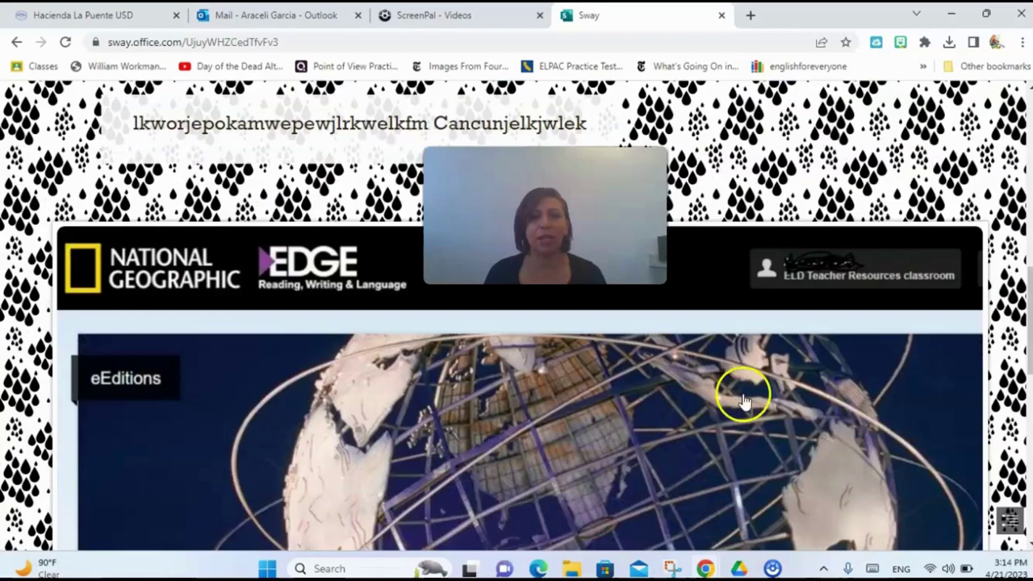
scroll(597, 371, "down", 2)
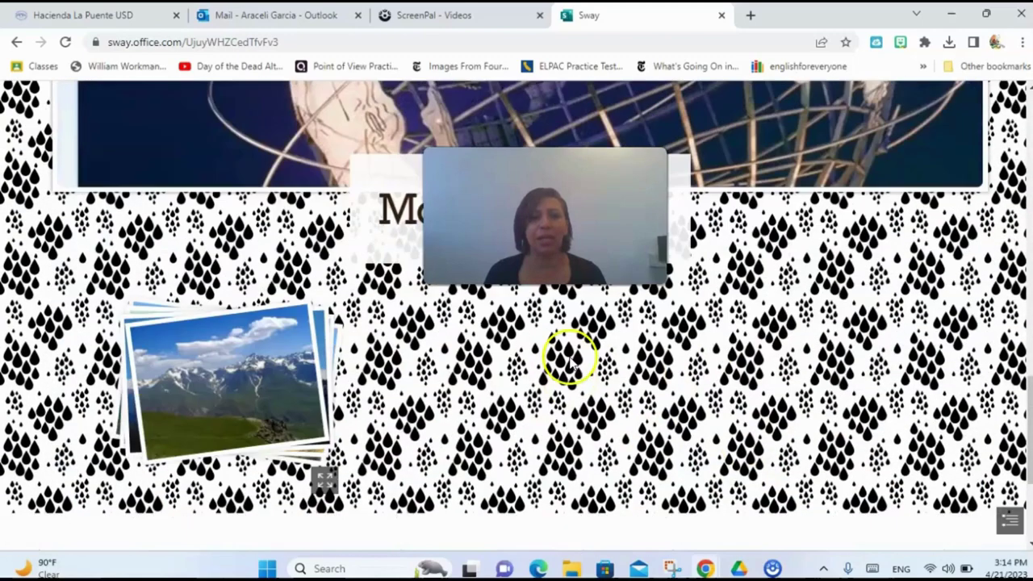
left_click(259, 413)
left_click(250, 416)
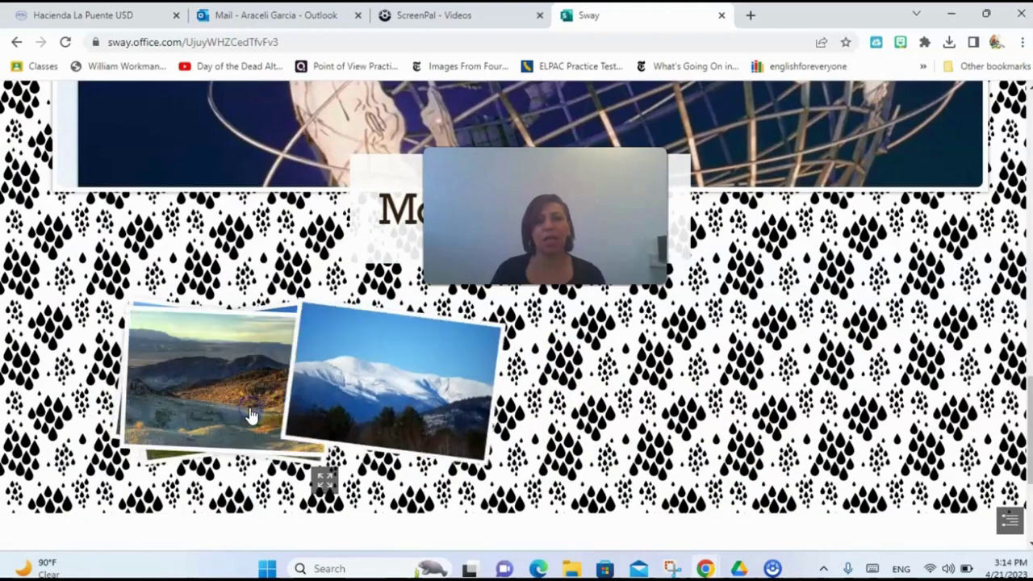
left_click(250, 412)
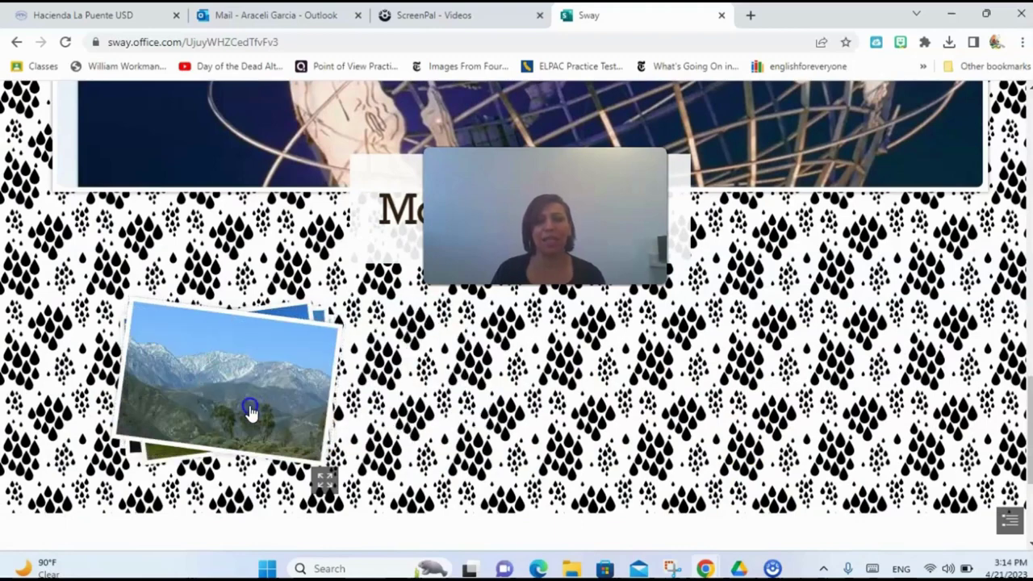
left_click(250, 412)
left_click(249, 415)
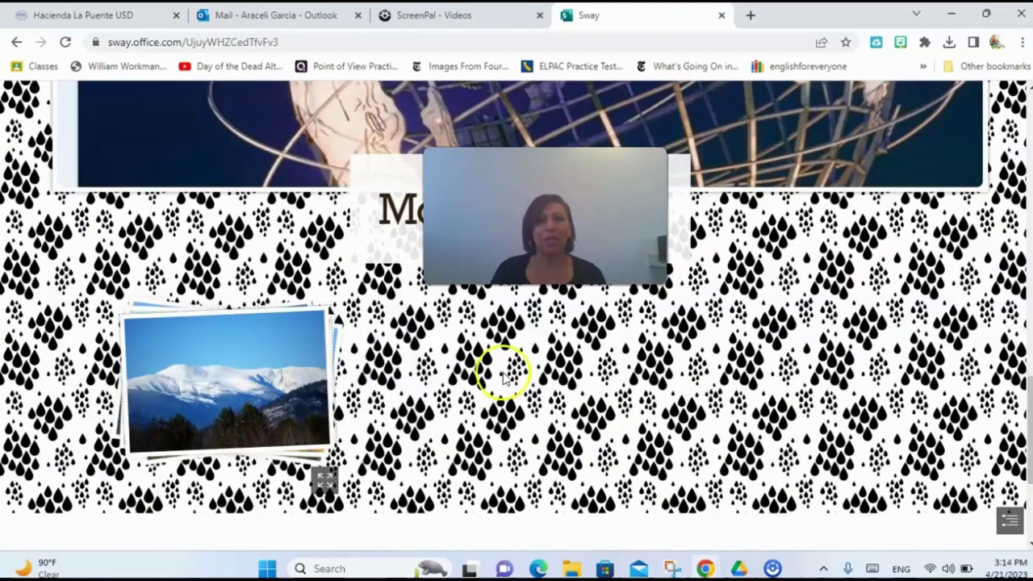
scroll(501, 380, "up", 5)
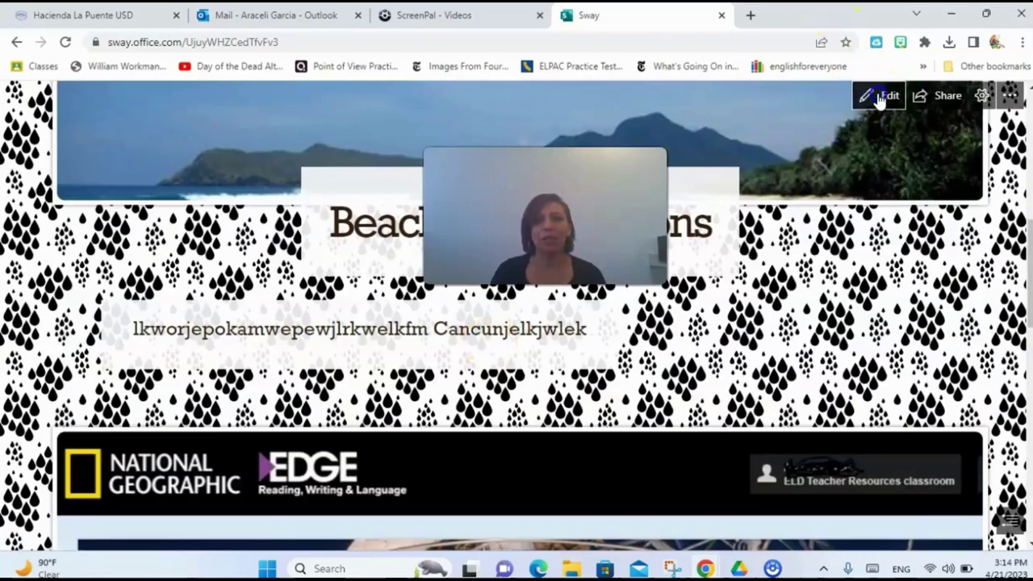
left_click(876, 94)
scroll(333, 327, "up", 15)
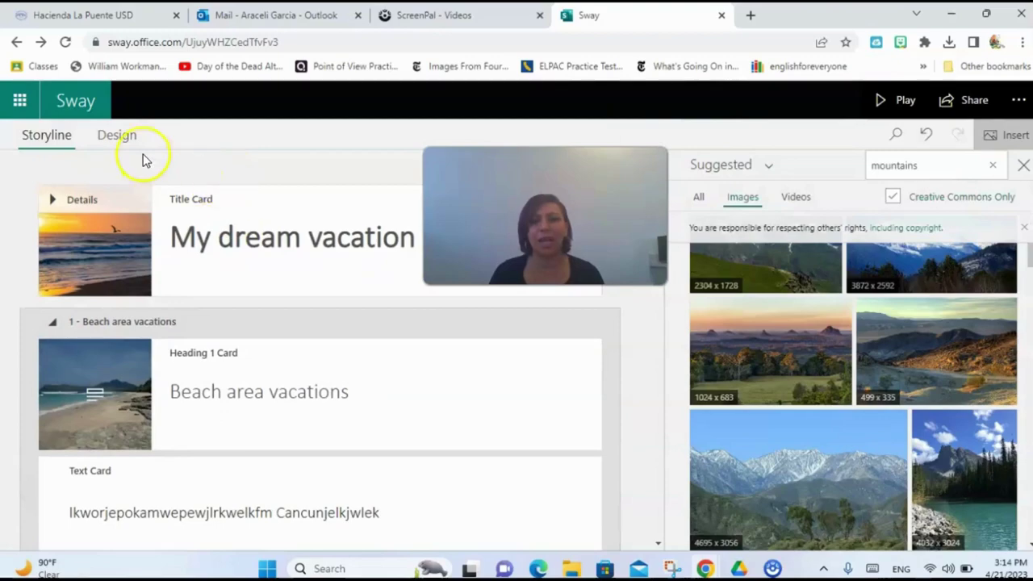
left_click(116, 135)
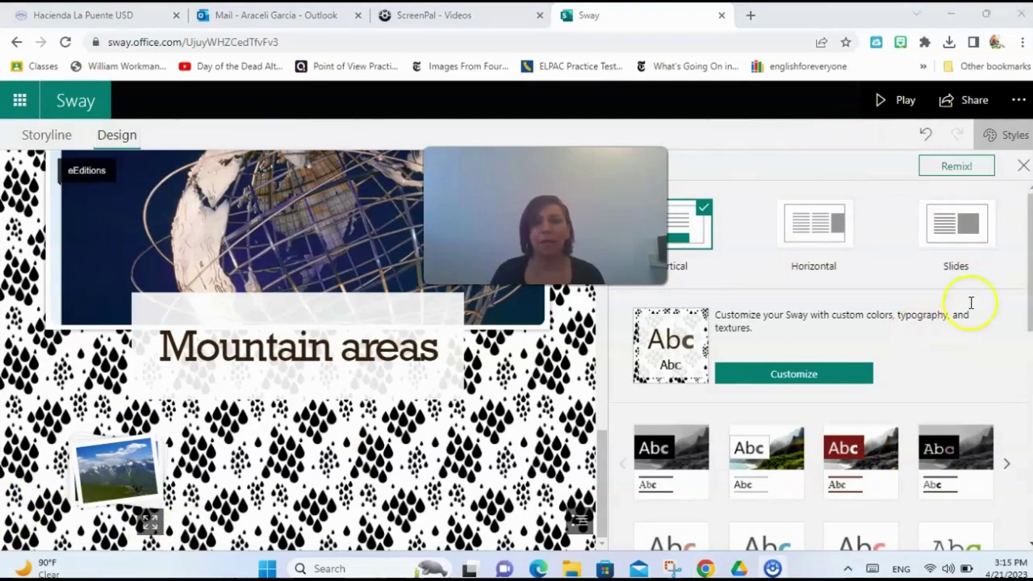
left_click(964, 170)
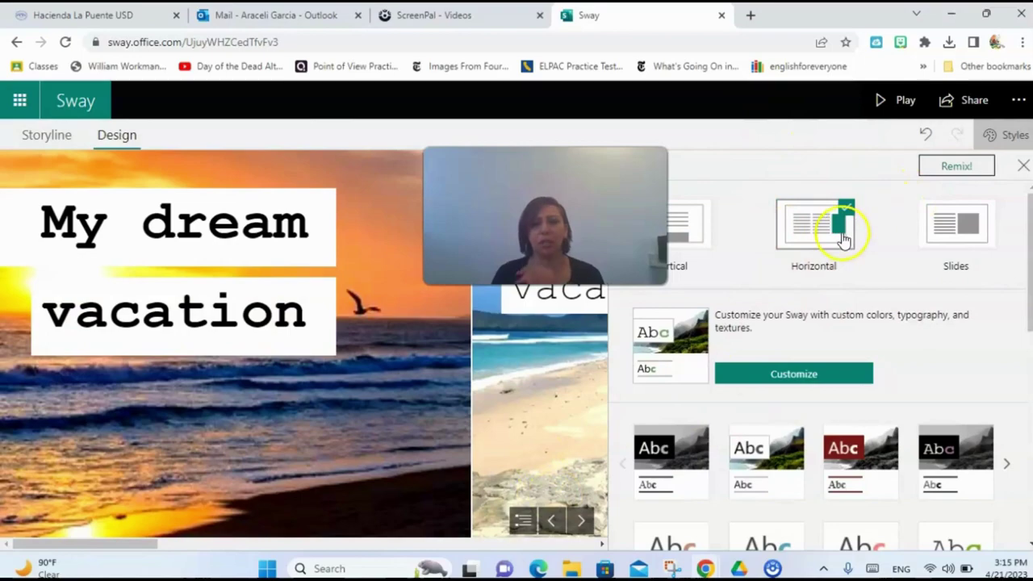
left_click(697, 241)
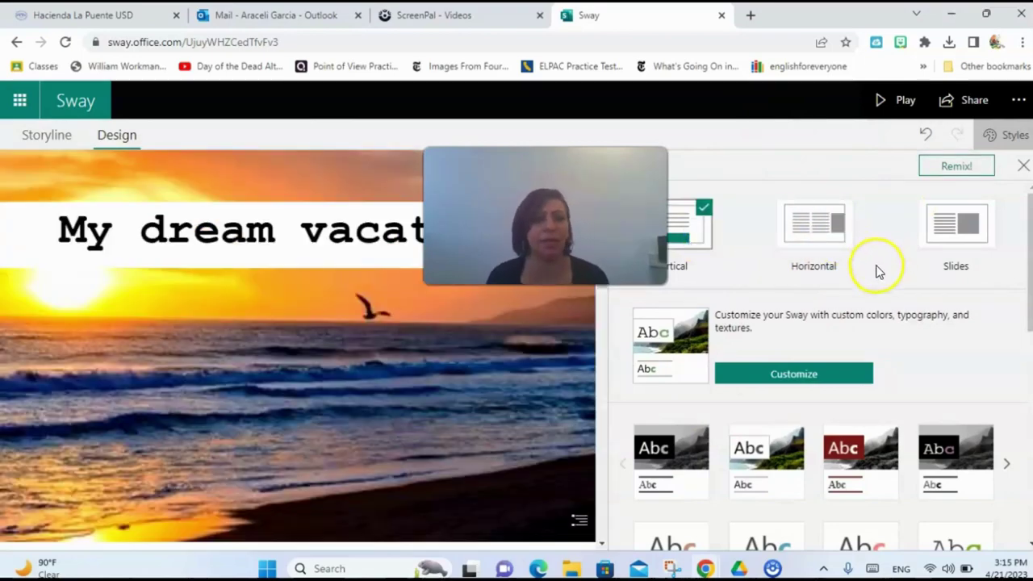
scroll(862, 323, "down", 3)
scroll(866, 323, "down", 3)
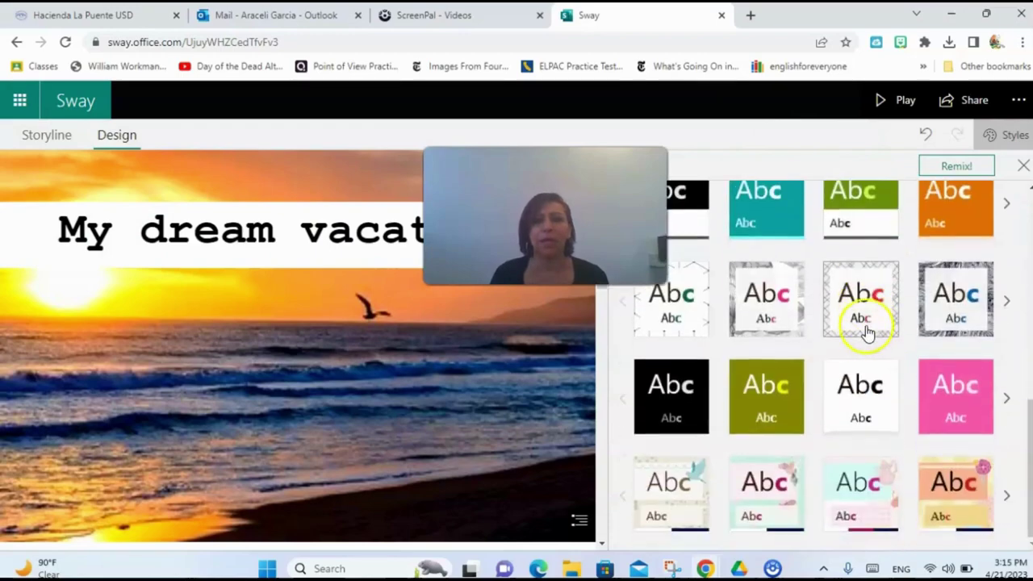
scroll(881, 446, "up", 5)
scroll(880, 439, "up", 2)
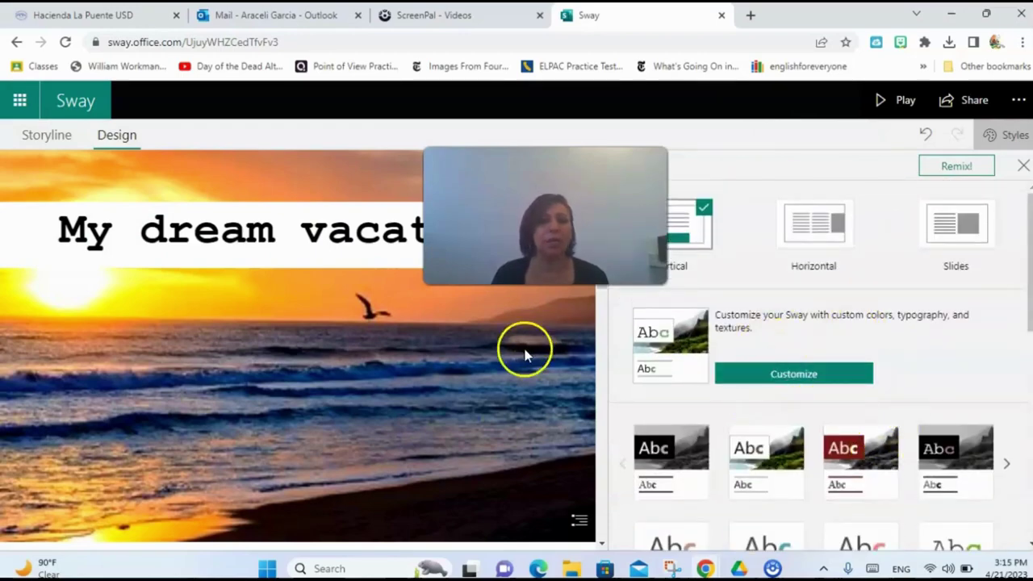
scroll(533, 344, "down", 5)
scroll(510, 377, "down", 5)
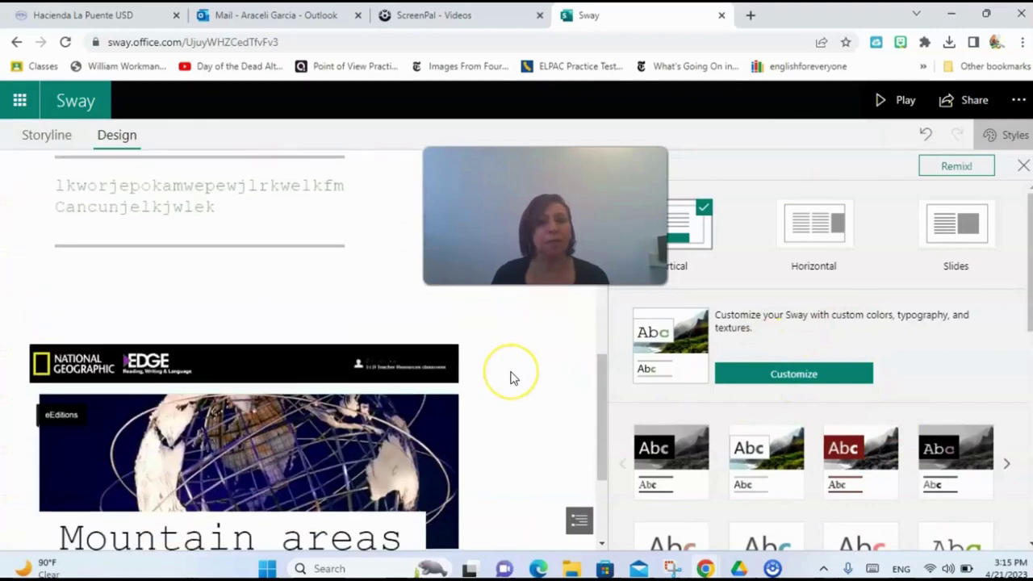
scroll(510, 380, "up", 10)
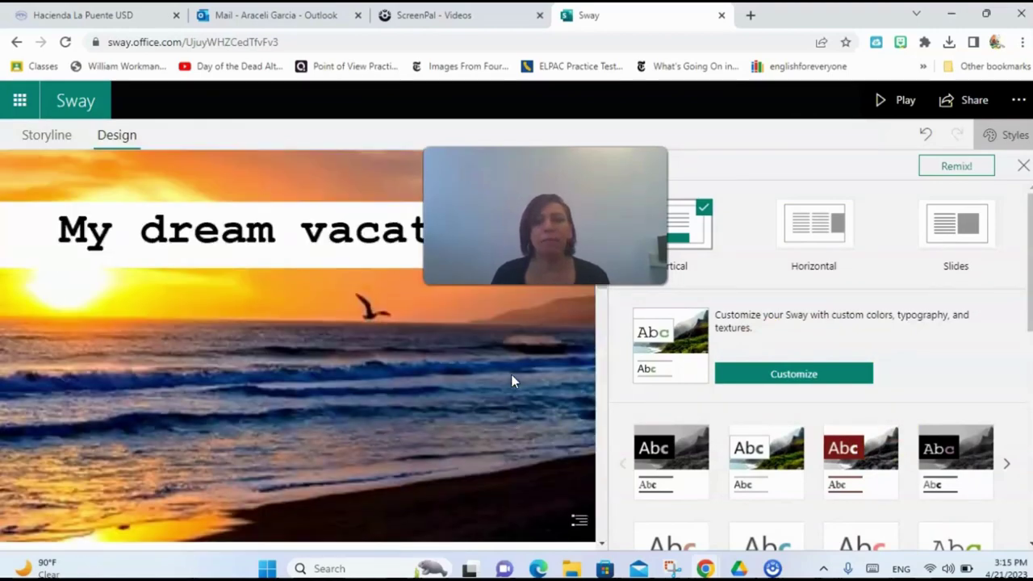
scroll(512, 380, "down", 9)
- Remix the design, try horizontal then vertical scrolling, and remix again for orange accents
left_click(946, 167)
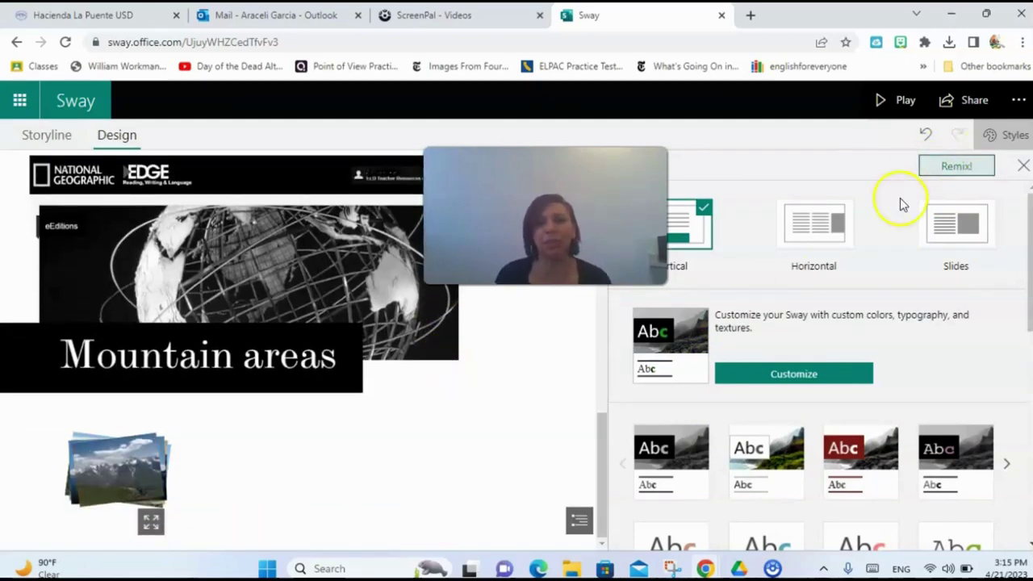
left_click(940, 167)
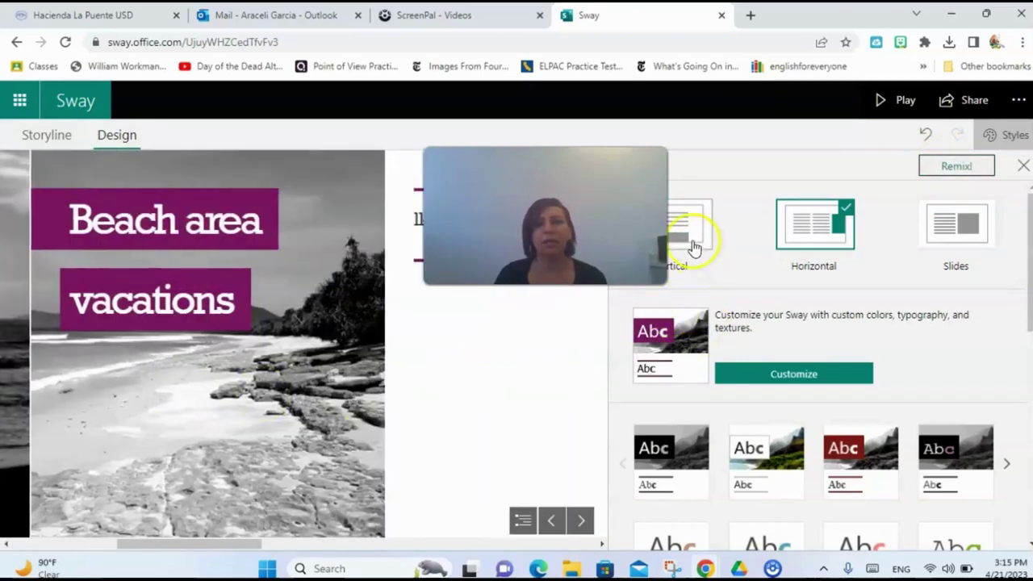
left_click(699, 230)
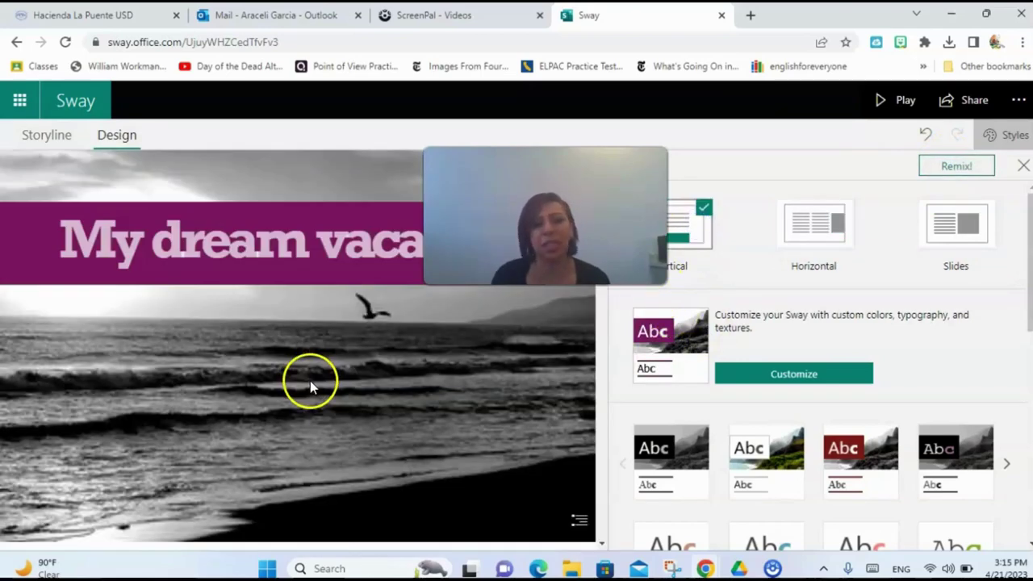
left_click(958, 168)
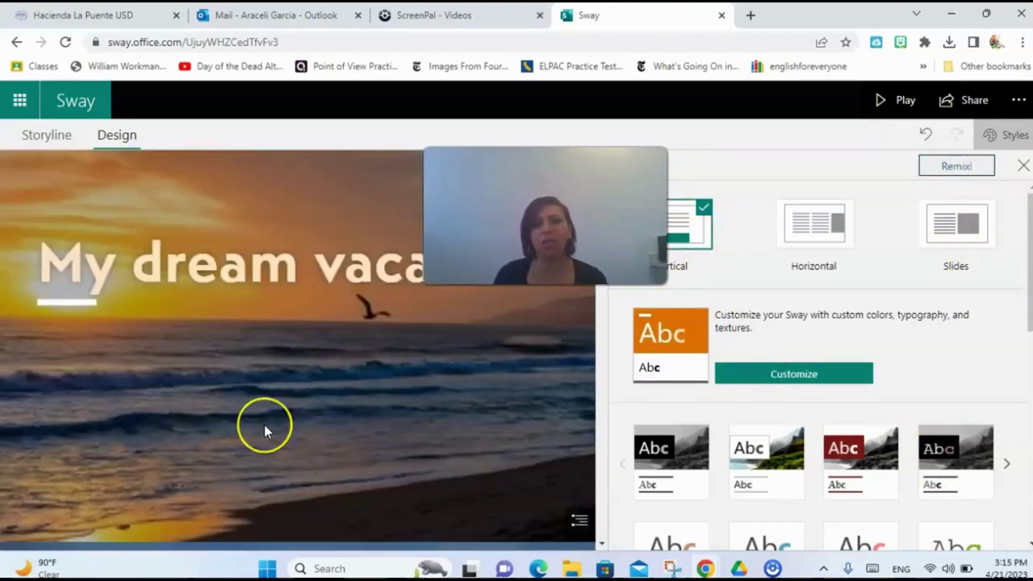
scroll(263, 425, "down", 5)
scroll(266, 427, "down", 5)
left_click(273, 434)
scroll(277, 440, "up", 5)
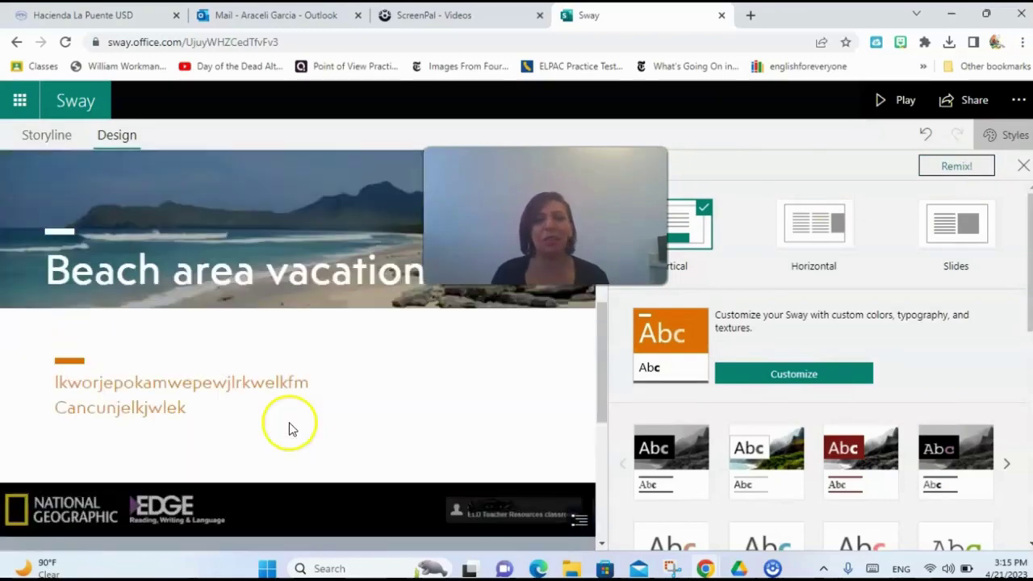
scroll(293, 423, "up", 5)
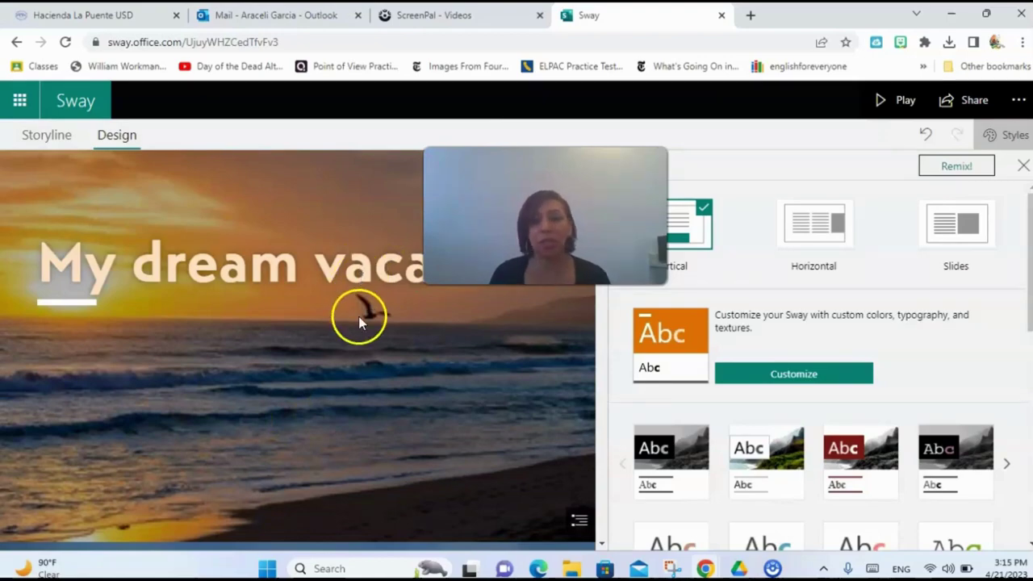
left_click(46, 135)
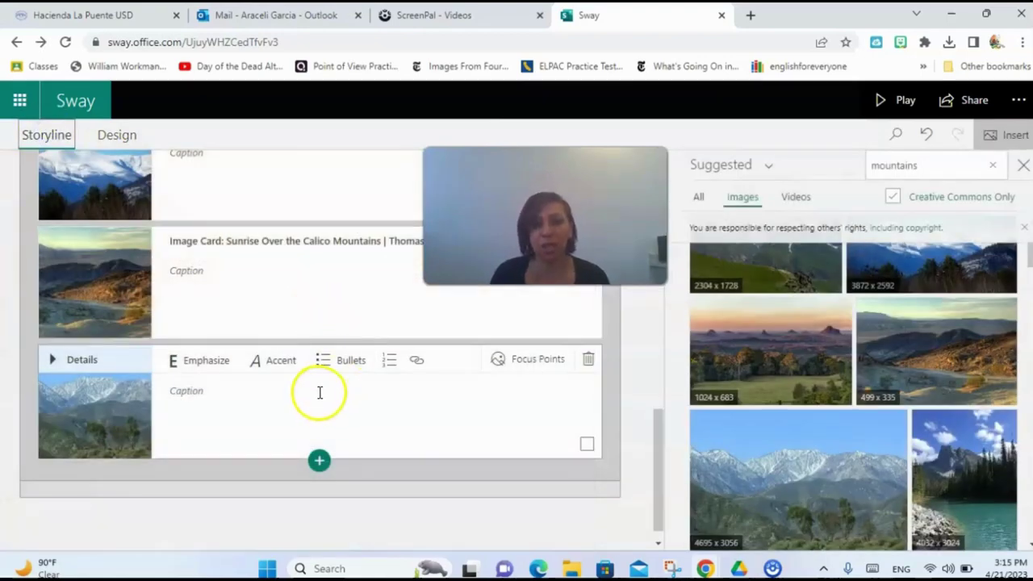
- Scroll the Storyline up to the title card
scroll(329, 406, "up", 15)
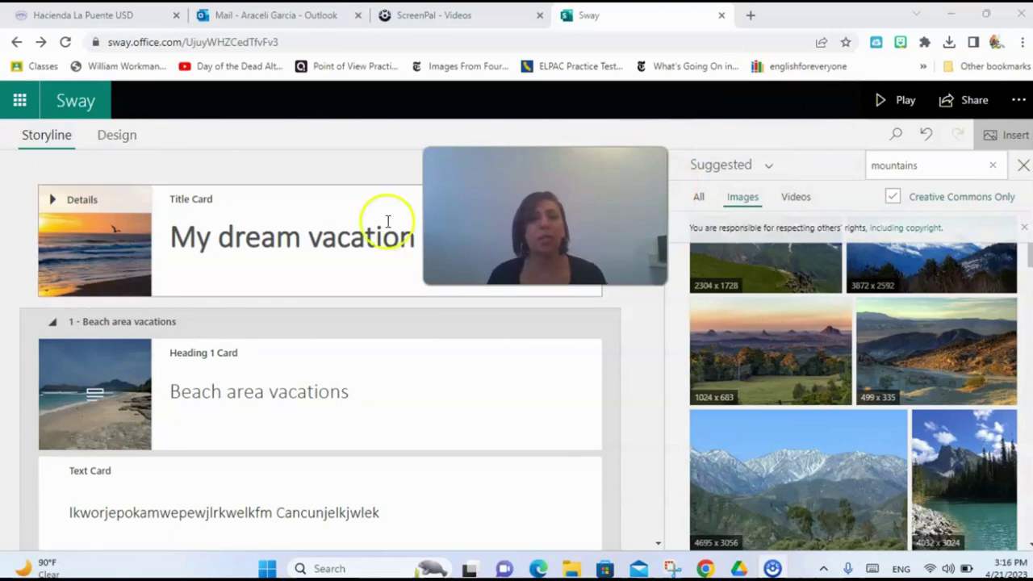
- View My dream vacation in the My Sways list, then switch to the Outlook tab
left_click(78, 109)
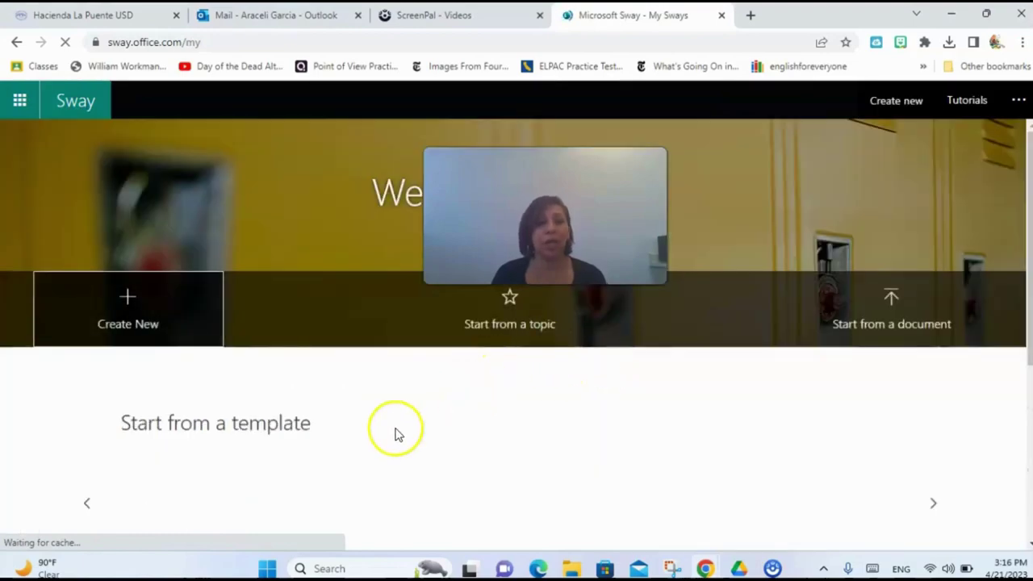
scroll(701, 299, "down", 5)
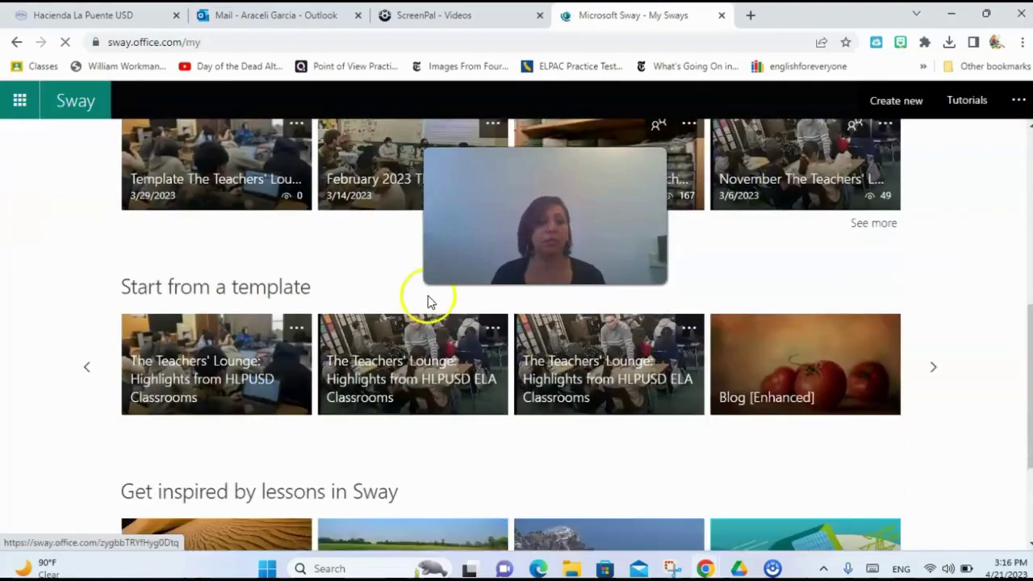
scroll(427, 299, "up", 4)
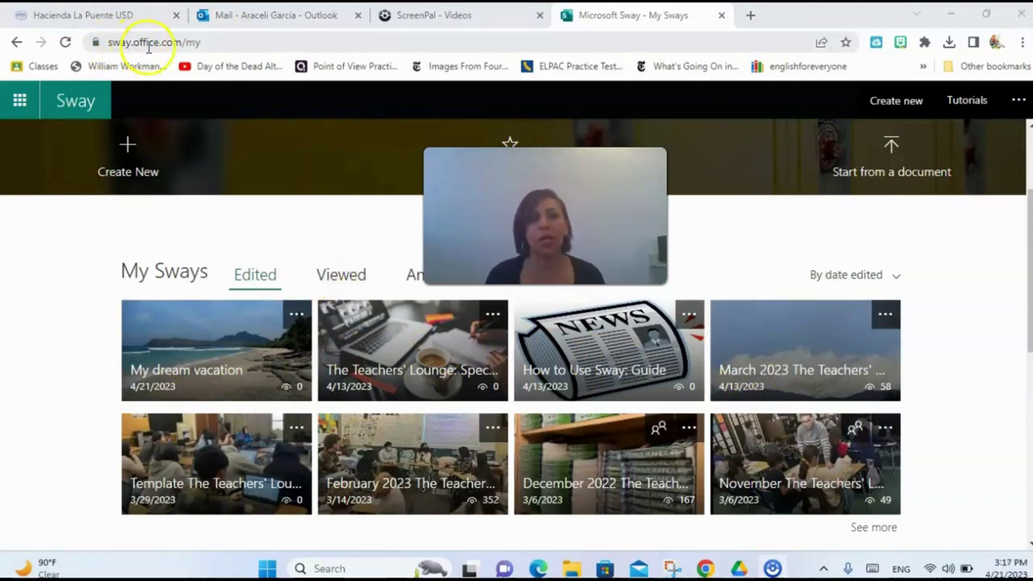
left_click(251, 18)
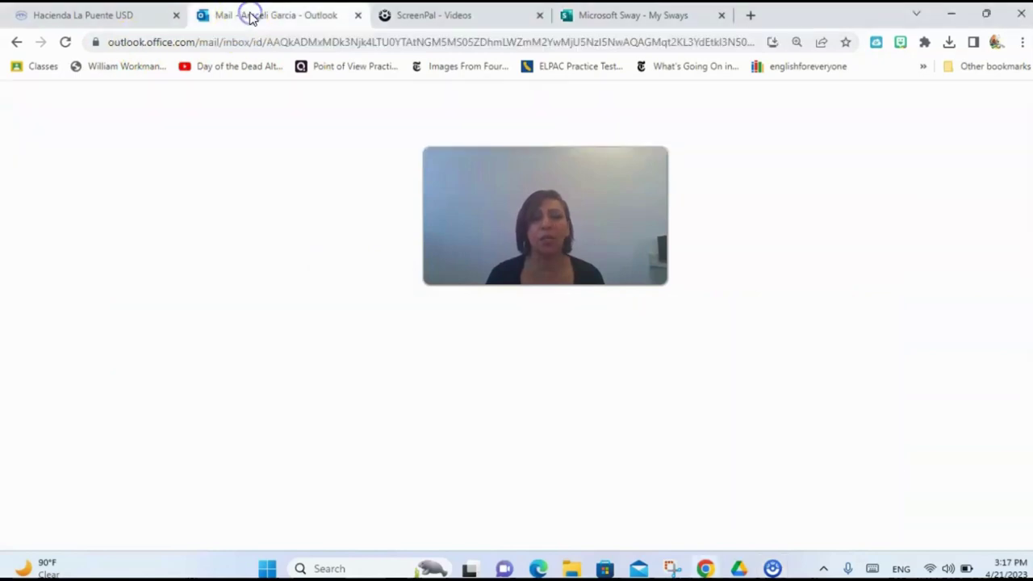
- Launch Sway from Outlook's Microsoft 365 app launcher
left_click(334, 135)
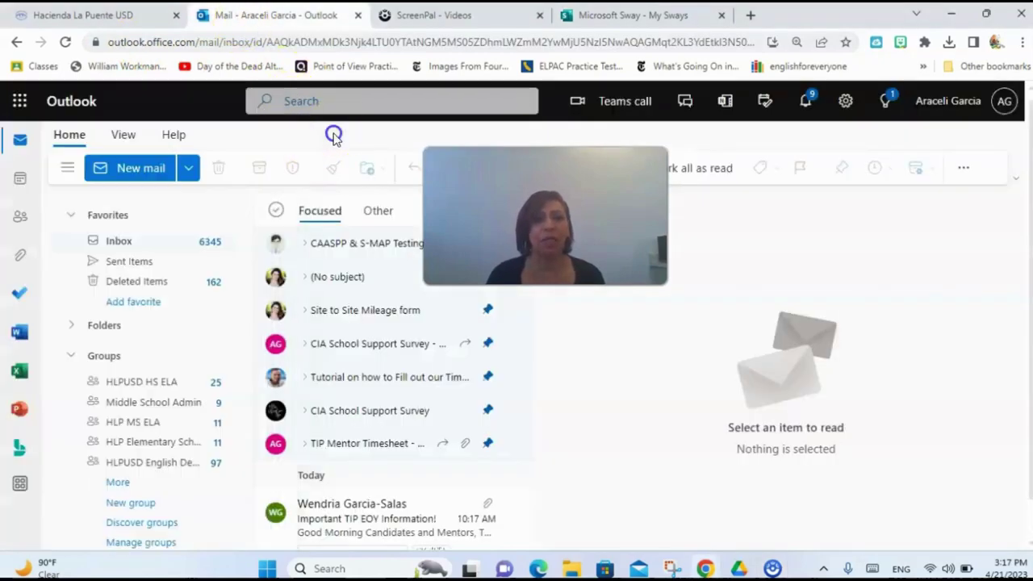
left_click(20, 105)
left_click(69, 364)
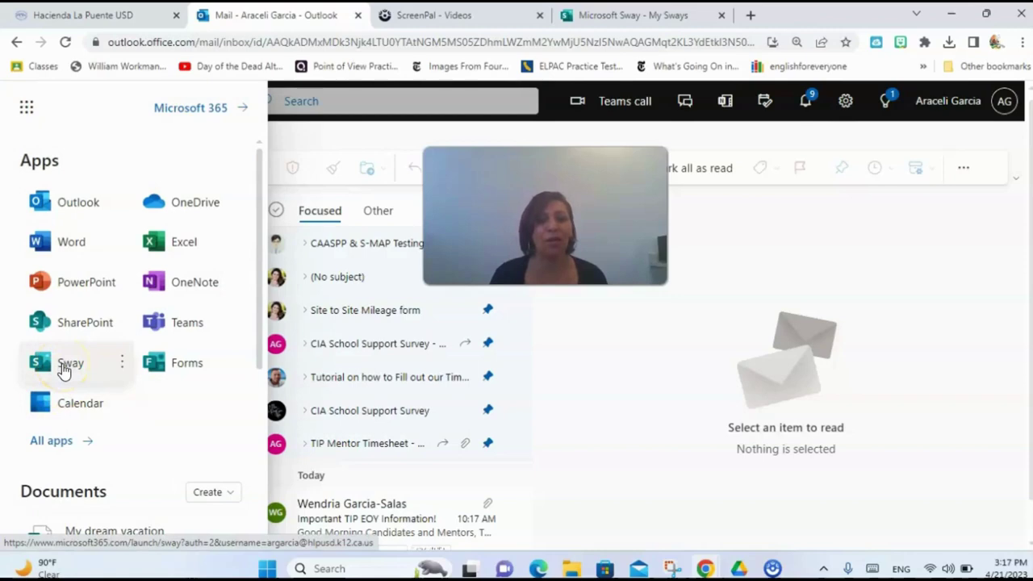
left_click(63, 366)
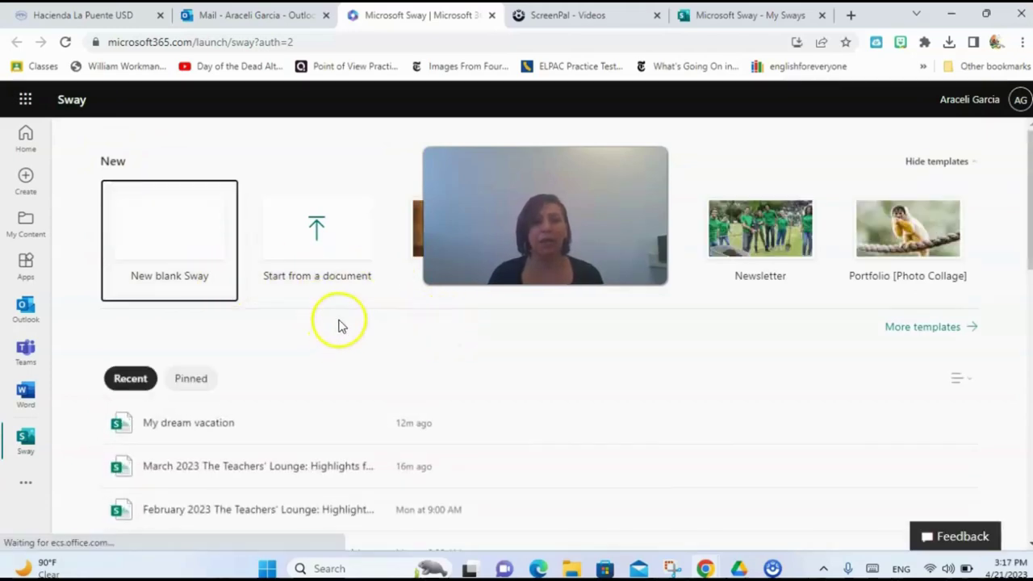
scroll(336, 327, "down", 3)
scroll(393, 364, "up", 3)
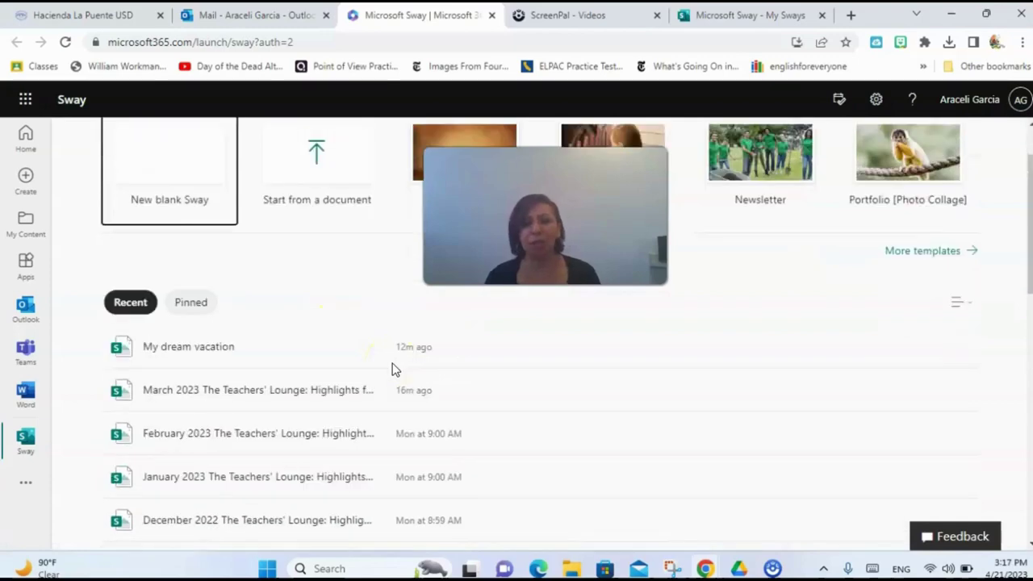
scroll(472, 448, "down", 3)
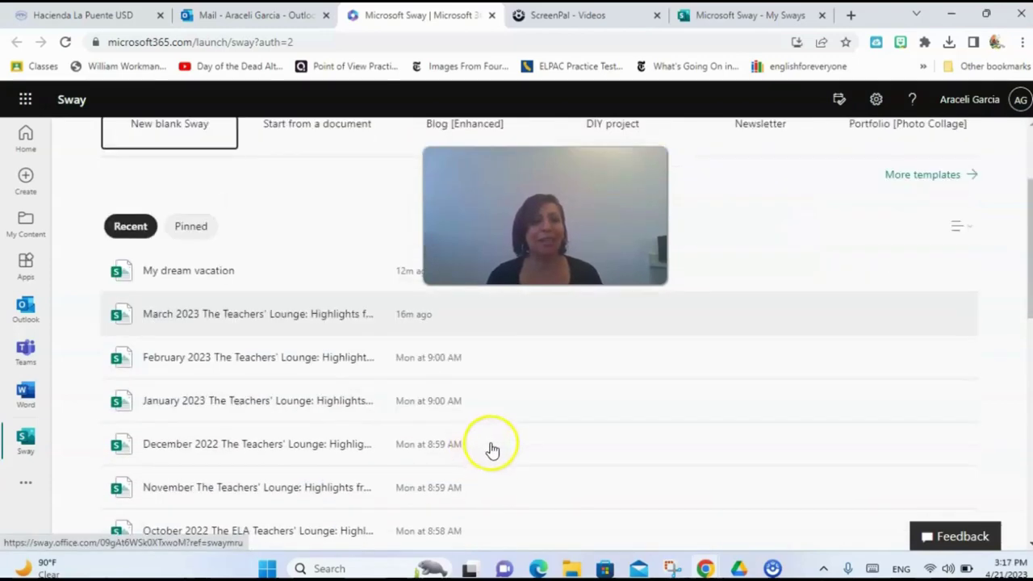
scroll(492, 448, "up", 3)
scroll(492, 452, "down", 2)
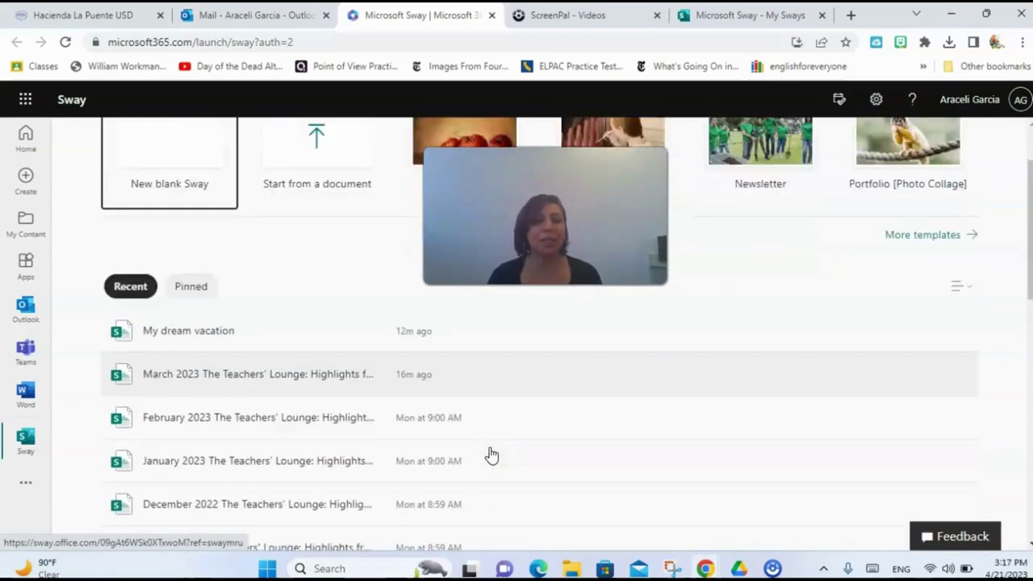
scroll(489, 457, "up", 2)
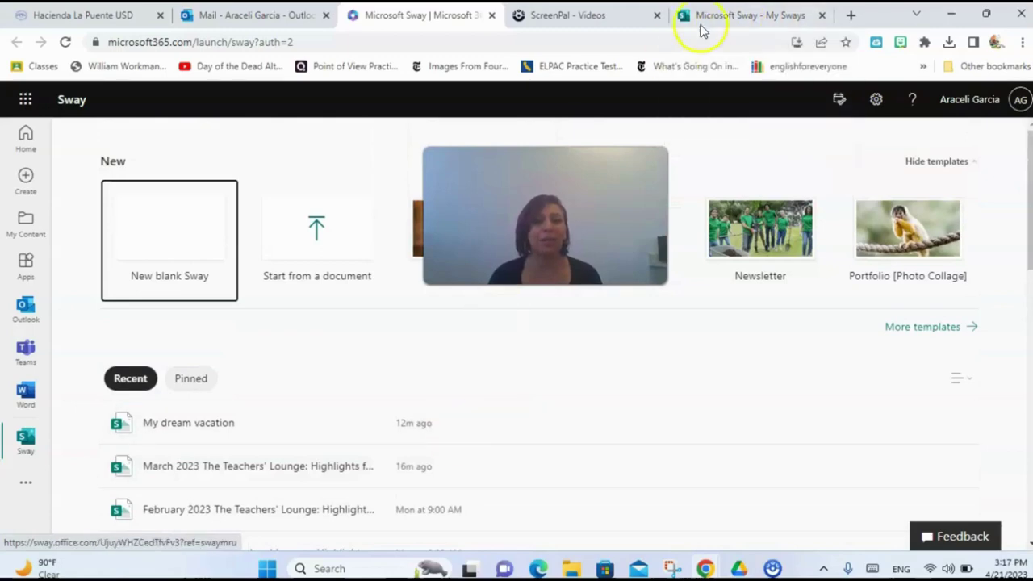
scroll(411, 468, "down", 2)
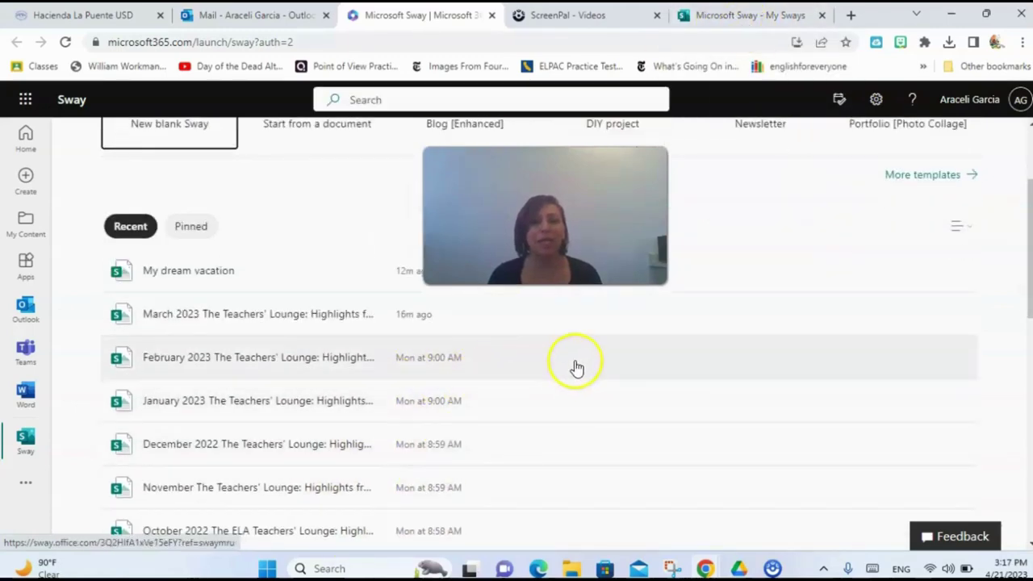
scroll(572, 363, "up", 2)
scroll(567, 384, "down", 2)
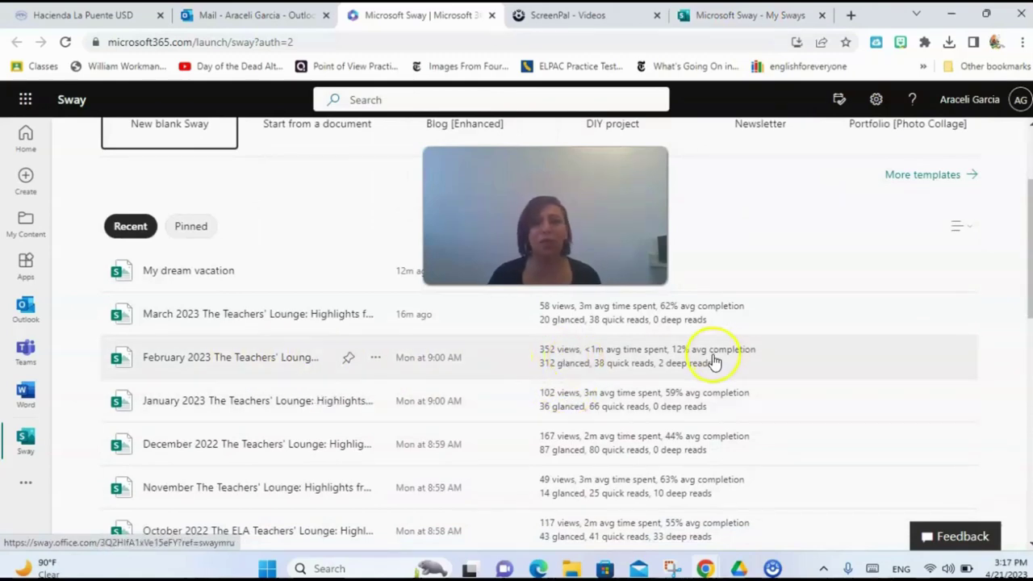
scroll(628, 393, "down", 2)
scroll(616, 411, "up", 2)
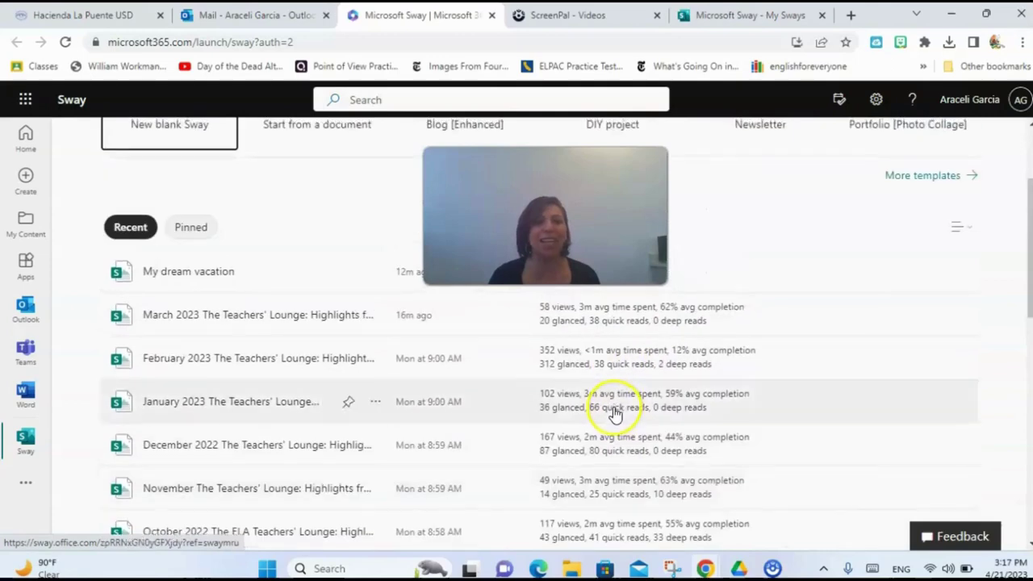
scroll(616, 413, "up", 2)
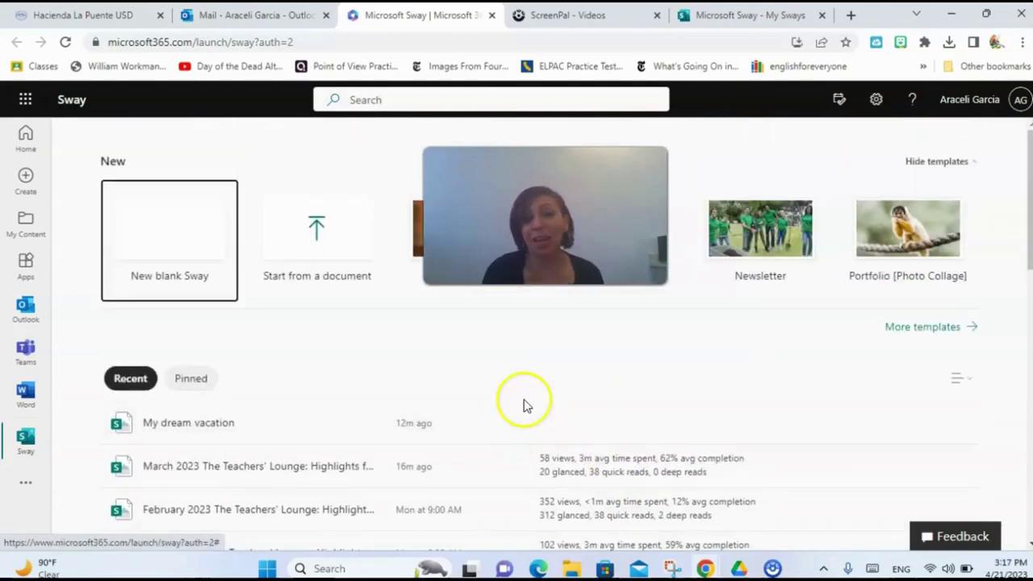
- Switch back to the 'Microsoft Sway - My Sways' browser tab
left_click(716, 25)
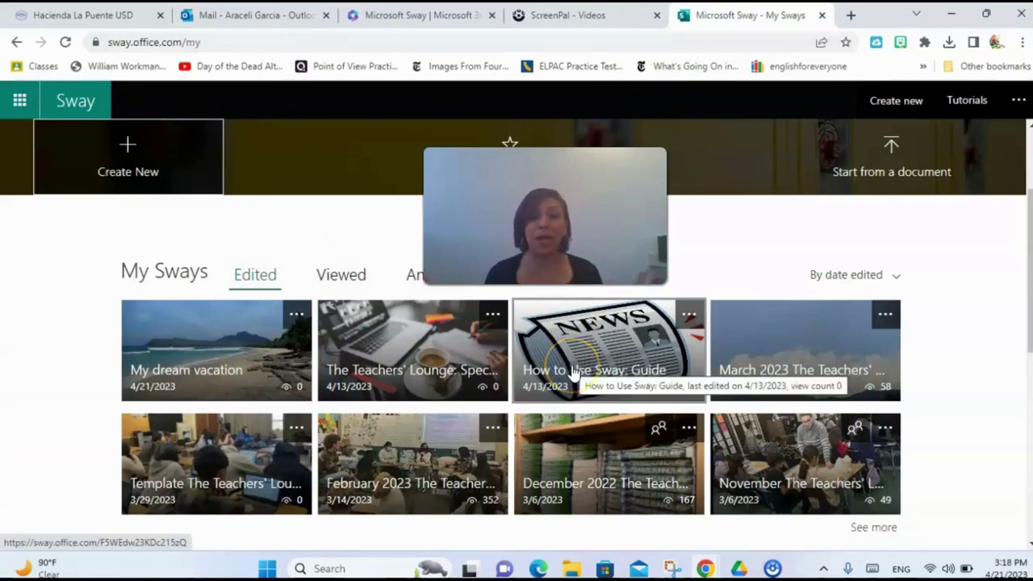